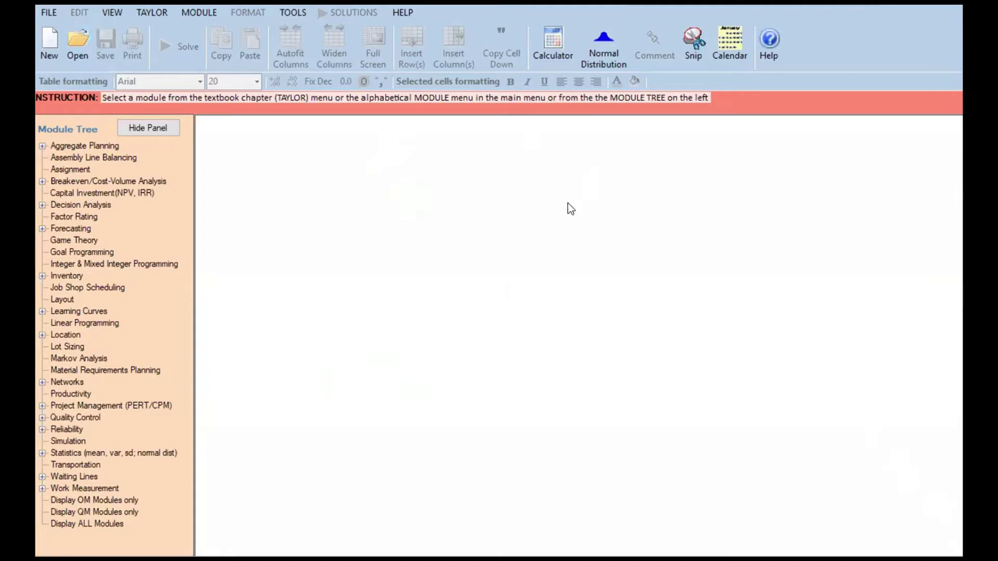
Step: Look at the data set creation form of the Capital Investment (NPV, IRR) module and cancel it
{"action": "key", "text": "alt+e"}
{"action": "left_click", "coordinate": [84, 194]}
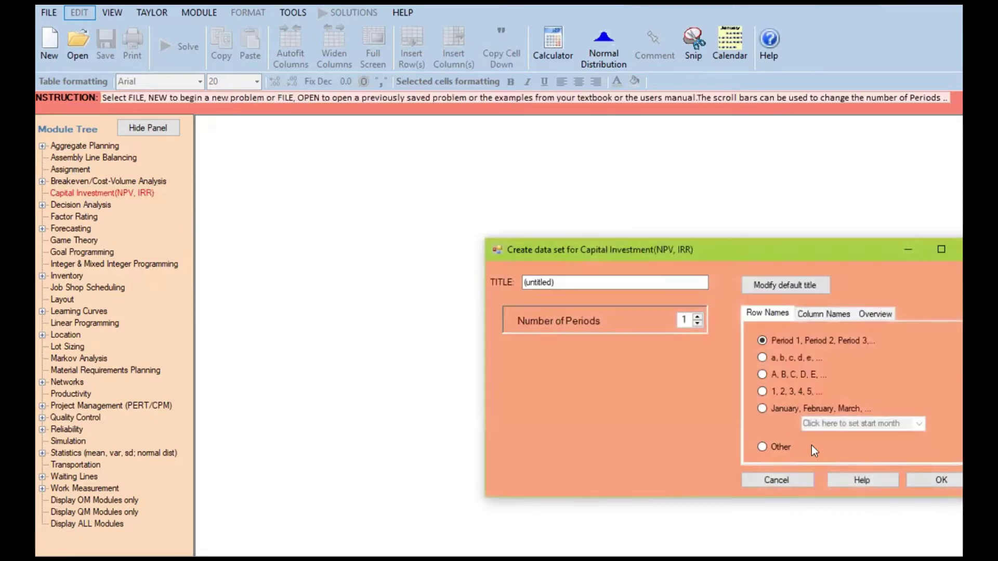
{"action": "left_click", "coordinate": [780, 479]}
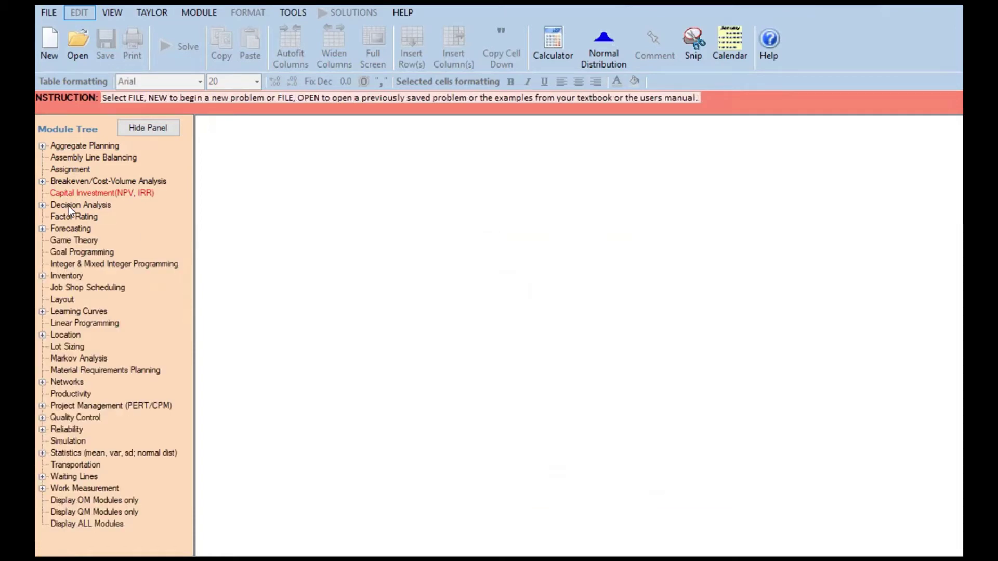
Step: Examine the submodels under Decision Analysis, Forecasting and Inventory, and look at the Layout module's data set form without creating one
{"action": "left_click", "coordinate": [67, 206]}
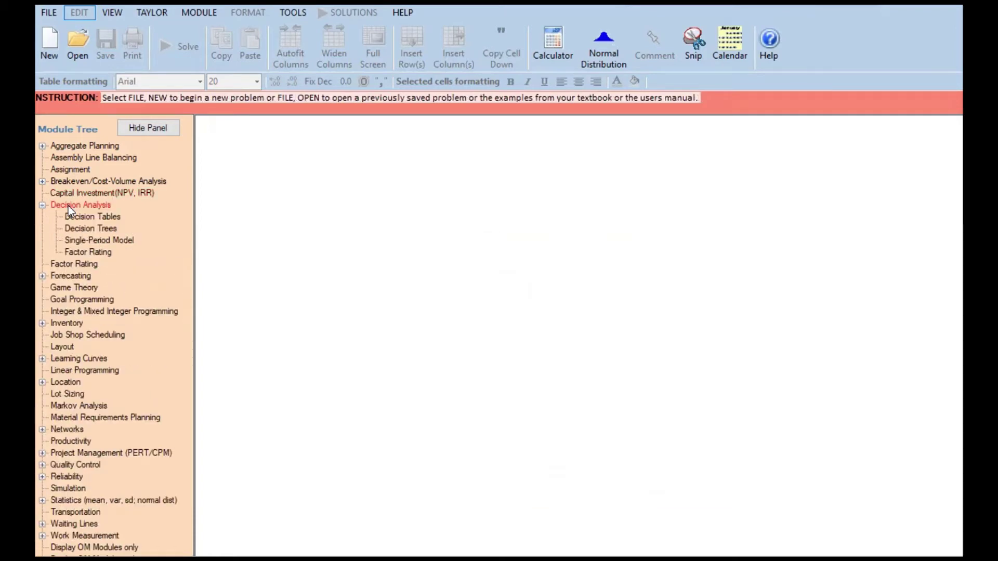
{"action": "left_click", "coordinate": [61, 274]}
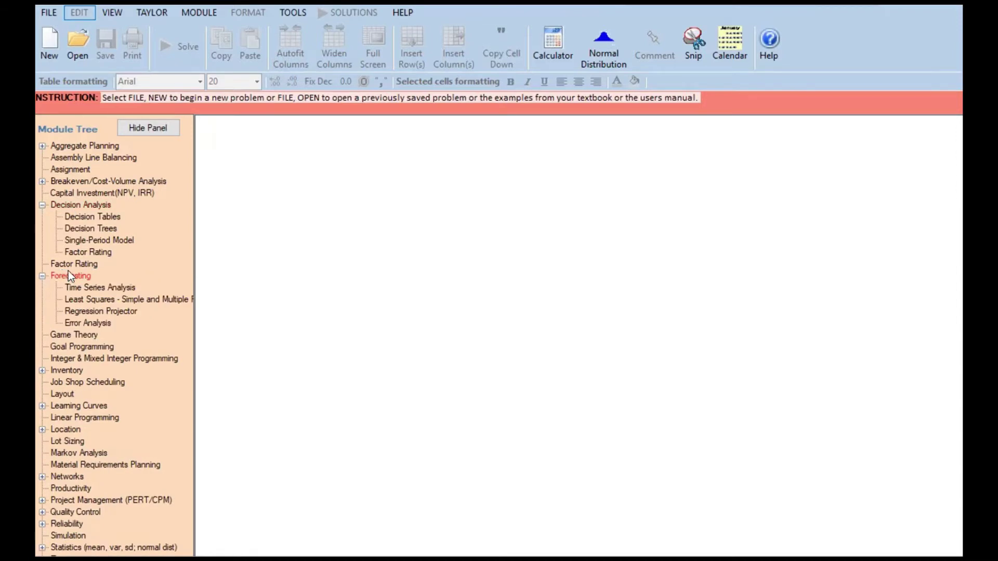
{"action": "left_click", "coordinate": [61, 369]}
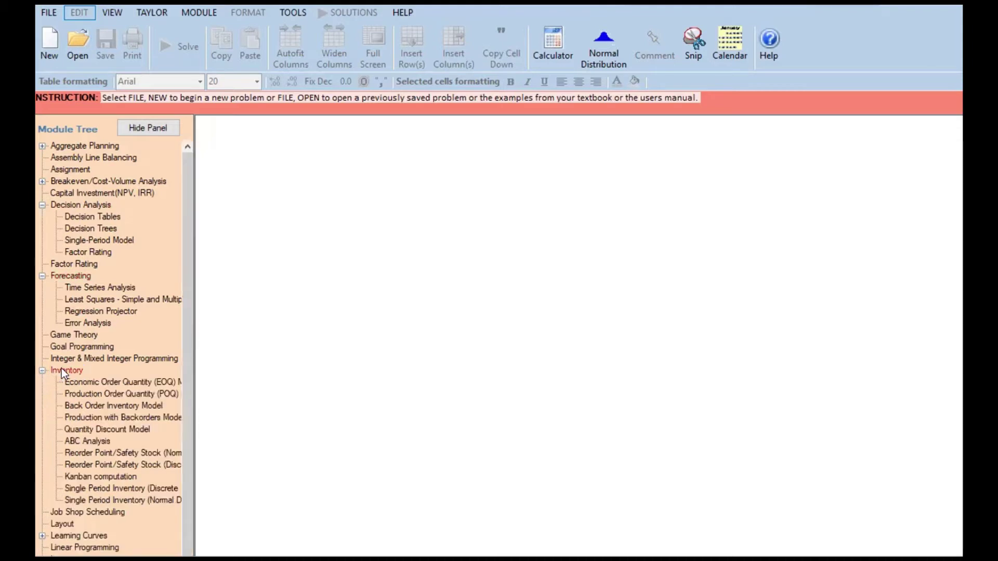
{"action": "left_click", "coordinate": [56, 524]}
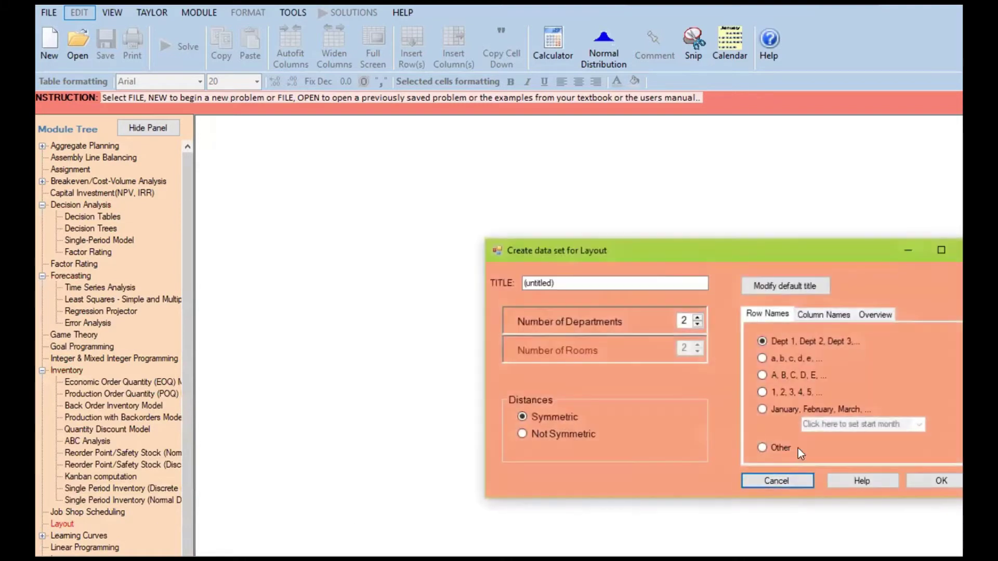
{"action": "left_click", "coordinate": [796, 481]}
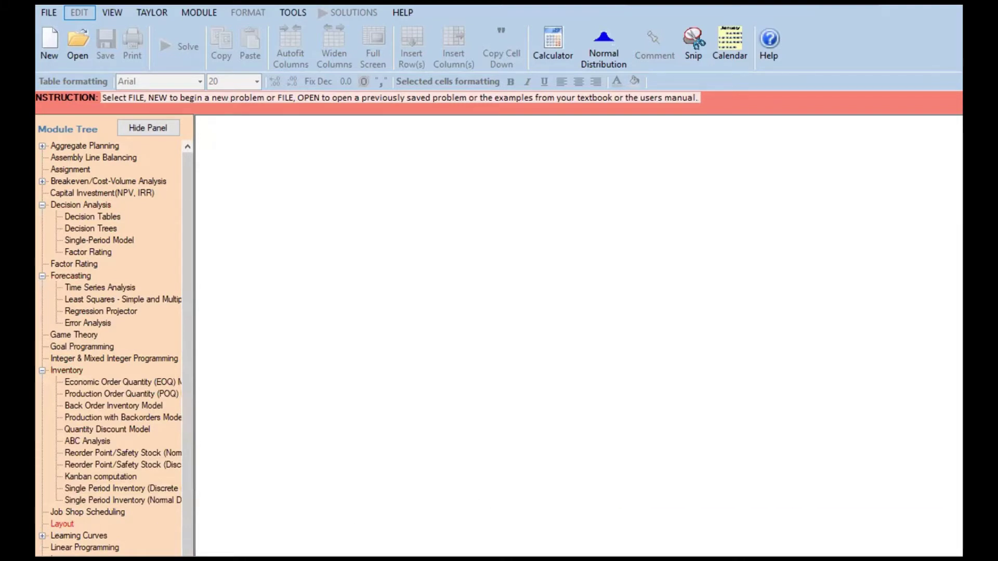
{"action": "scroll", "coordinate": [116, 347], "scroll_direction": "down", "scroll_amount": 1}
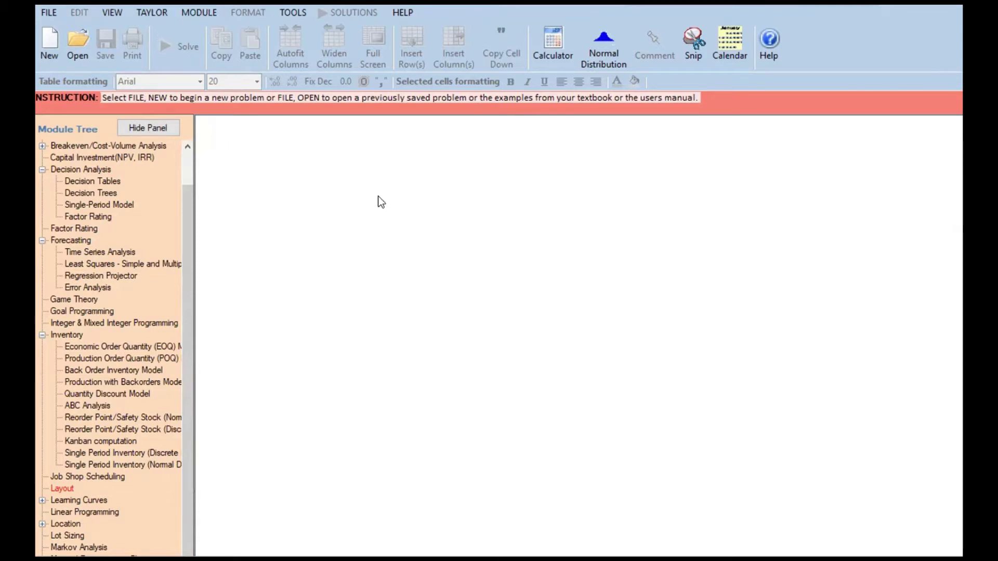
Step: Filter the module list to OM modules only and to QM modules only, and restore the display of all modules
{"action": "left_click", "coordinate": [199, 11]}
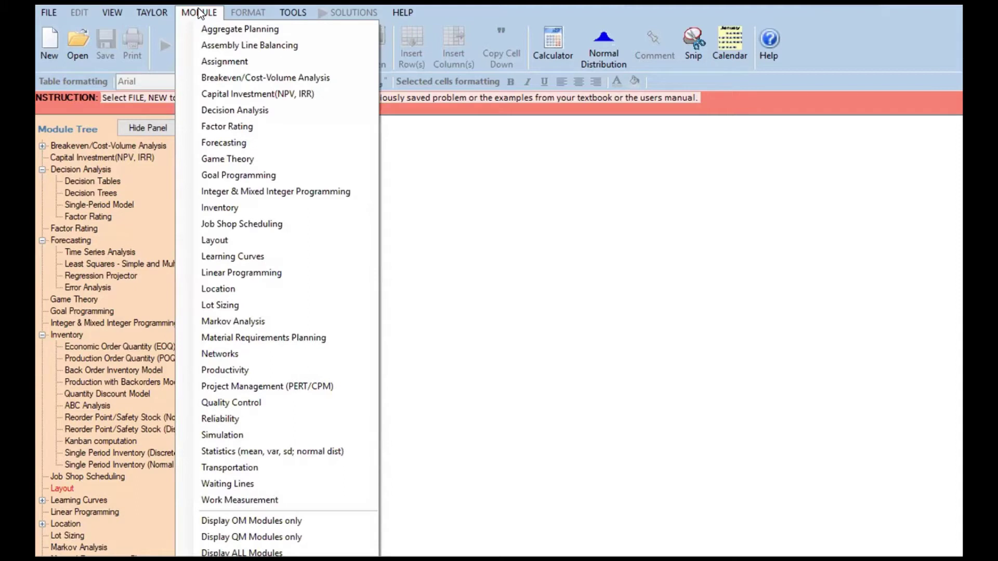
{"action": "left_click", "coordinate": [243, 522]}
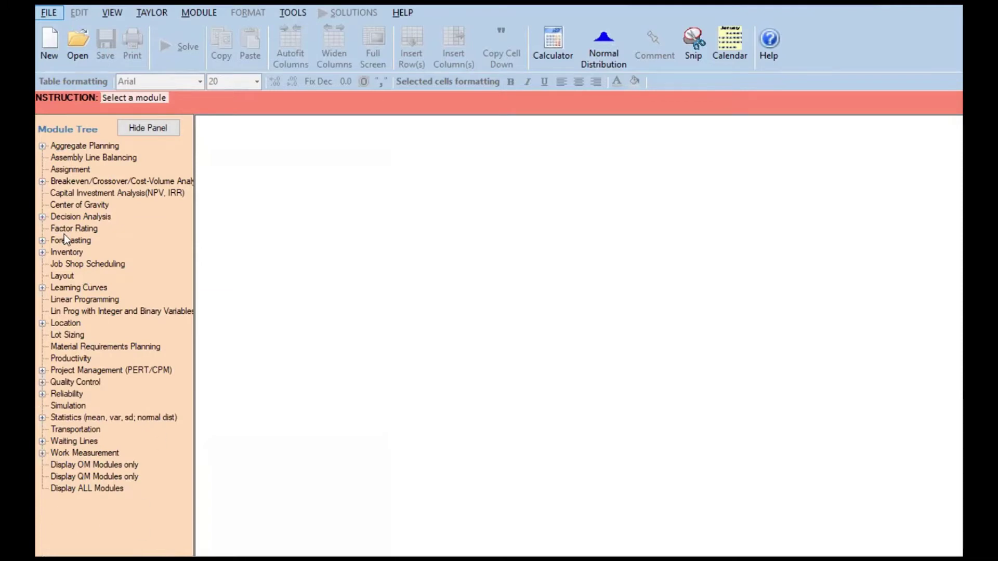
{"action": "left_click", "coordinate": [96, 477]}
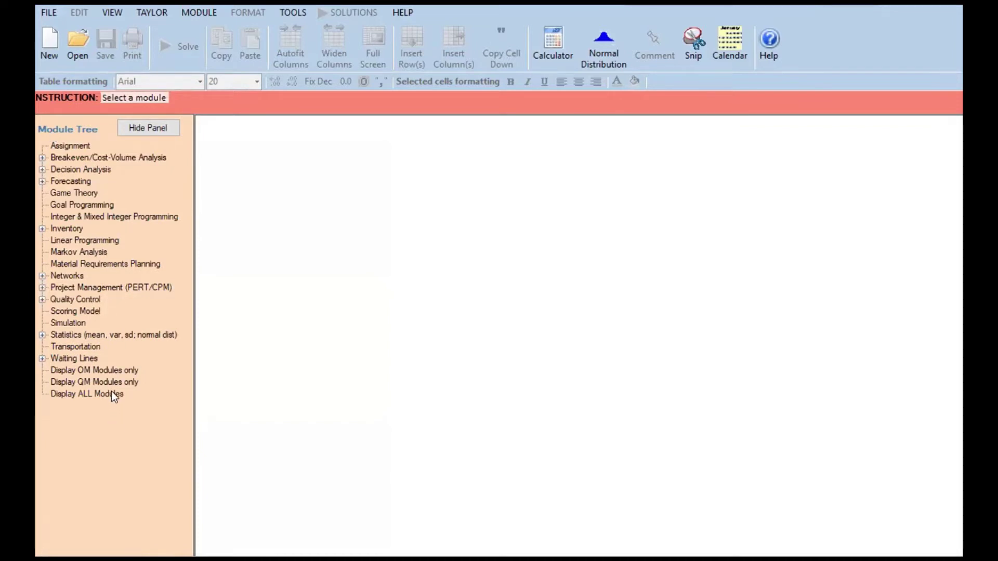
{"action": "left_click", "coordinate": [79, 394]}
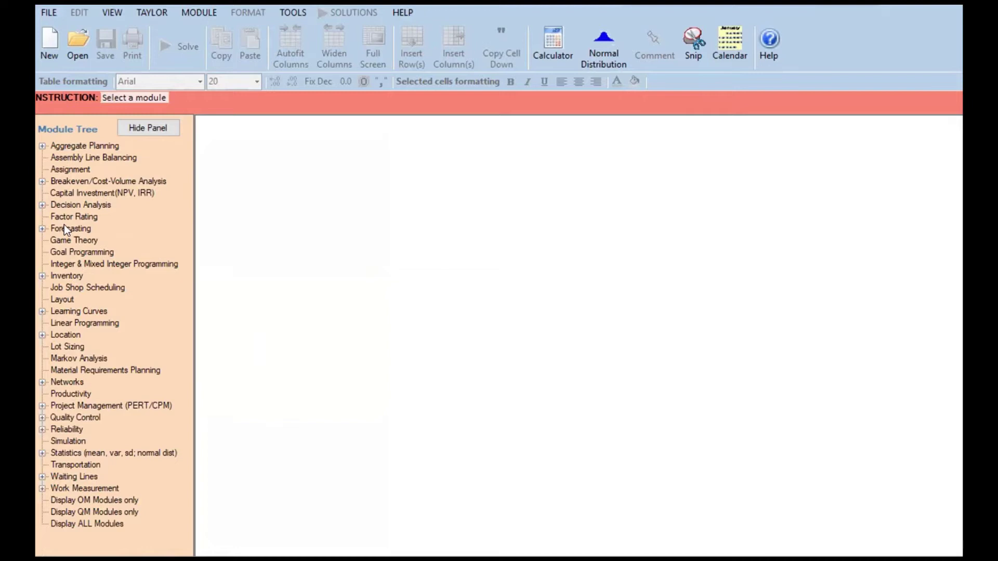
Step: Expand the Forecasting module group to list its submodels
{"action": "left_click", "coordinate": [186, 11]}
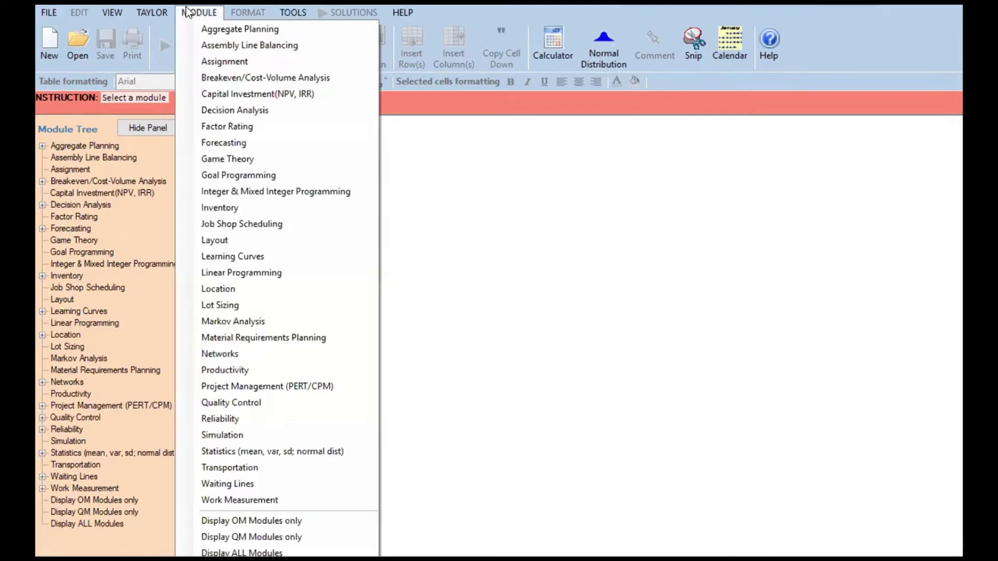
{"action": "left_click", "coordinate": [65, 230]}
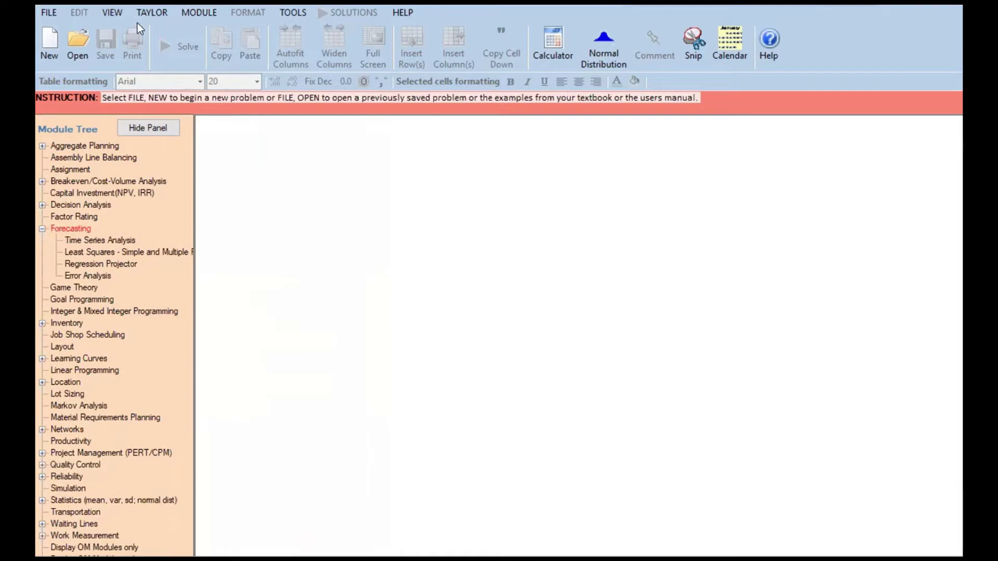
Step: Look through the modules organised by Taylor textbook chapter without choosing one
{"action": "left_click", "coordinate": [152, 12]}
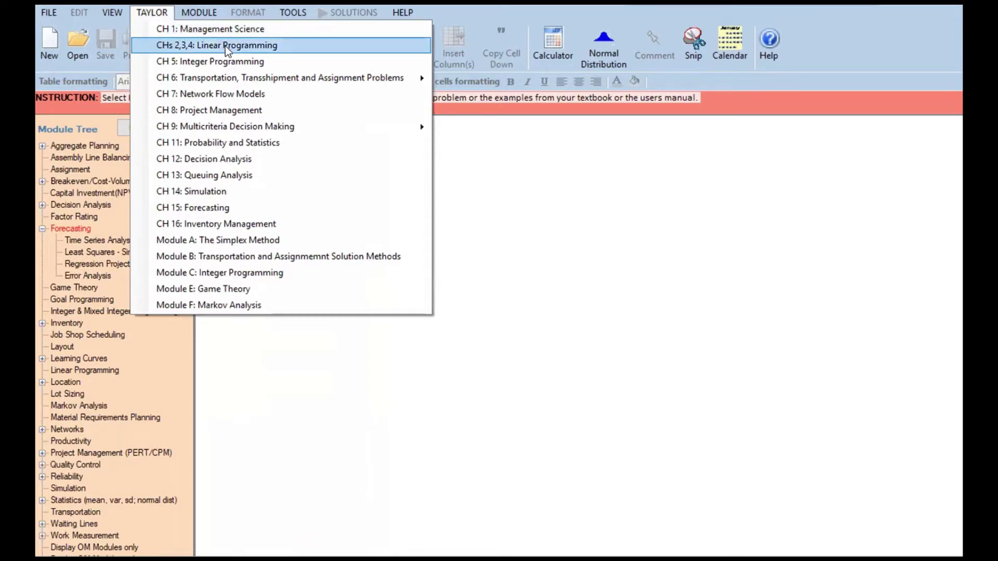
{"action": "left_click", "coordinate": [151, 12]}
{"action": "left_click", "coordinate": [151, 12]}
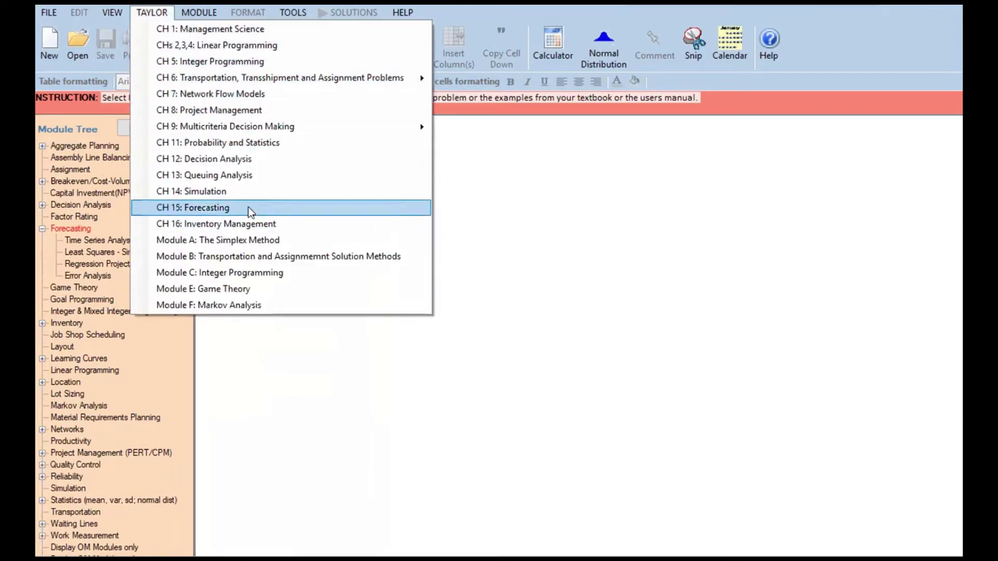
{"action": "key", "text": "alt+f"}
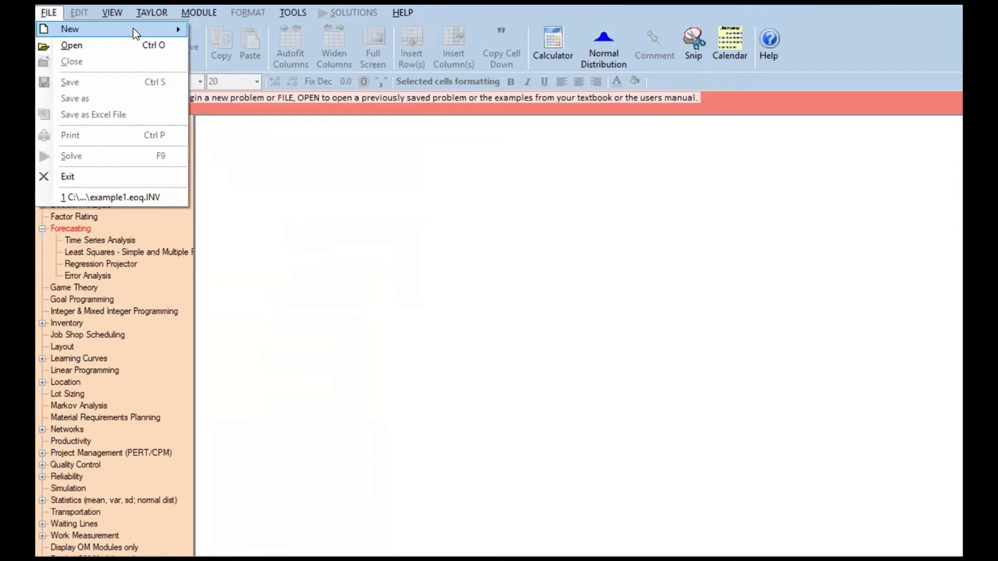
{"action": "left_click", "coordinate": [151, 12]}
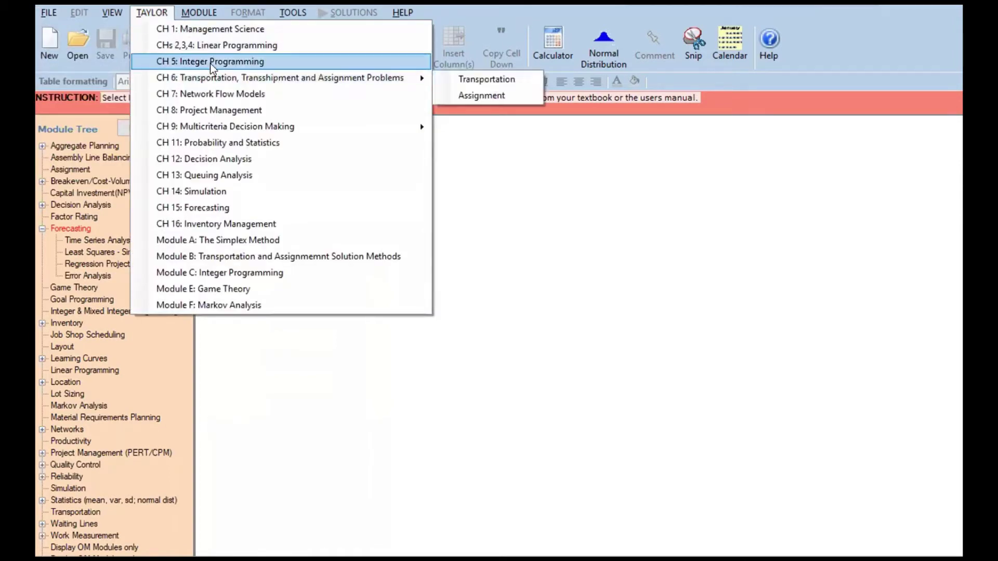
{"action": "left_click", "coordinate": [650, 196]}
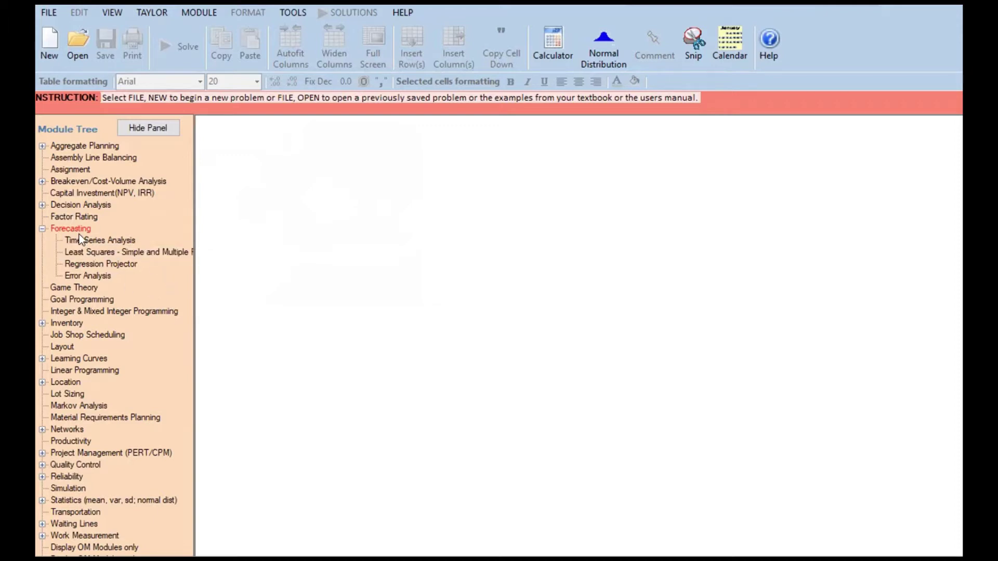
Step: Look at the data set creation form of the Forecasting Regression Projector and cancel it
{"action": "left_click", "coordinate": [84, 263]}
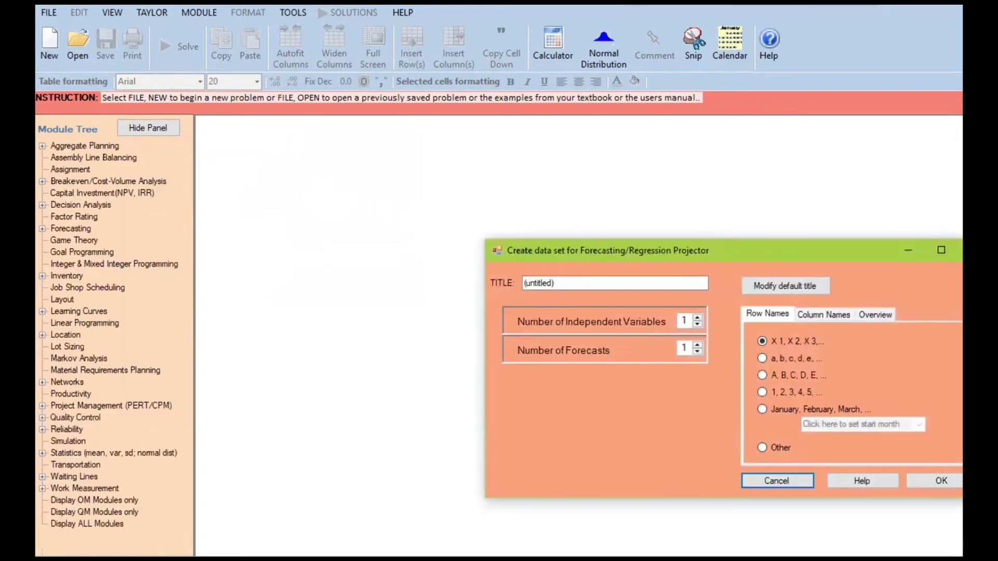
{"action": "left_click", "coordinate": [747, 480]}
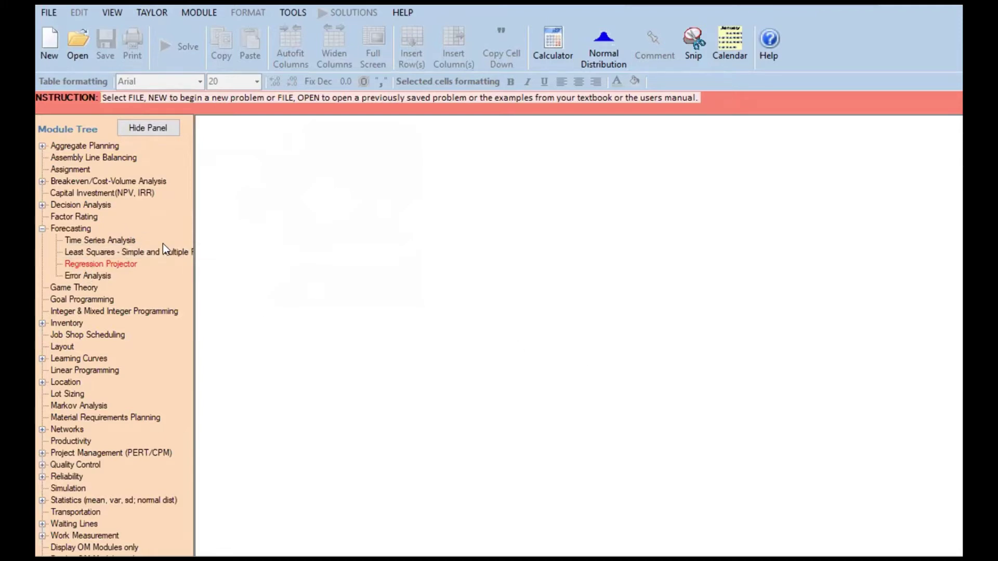
Step: Start a new data set for Forecasting Time Series Analysis and move its creation form fully into view
{"action": "left_click", "coordinate": [85, 239]}
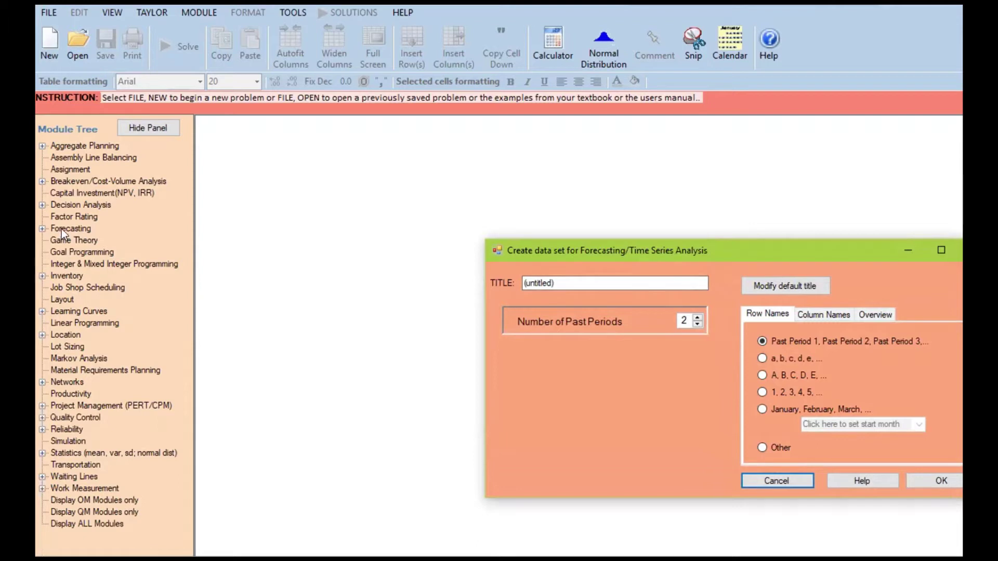
{"action": "left_click", "coordinate": [43, 229]}
{"action": "left_click_drag", "start_coordinate": [581, 248], "coordinate": [493, 190]}
Step: Title the data set "Time Series Example" and set the number of past periods to 6
{"action": "left_click", "coordinate": [502, 224]}
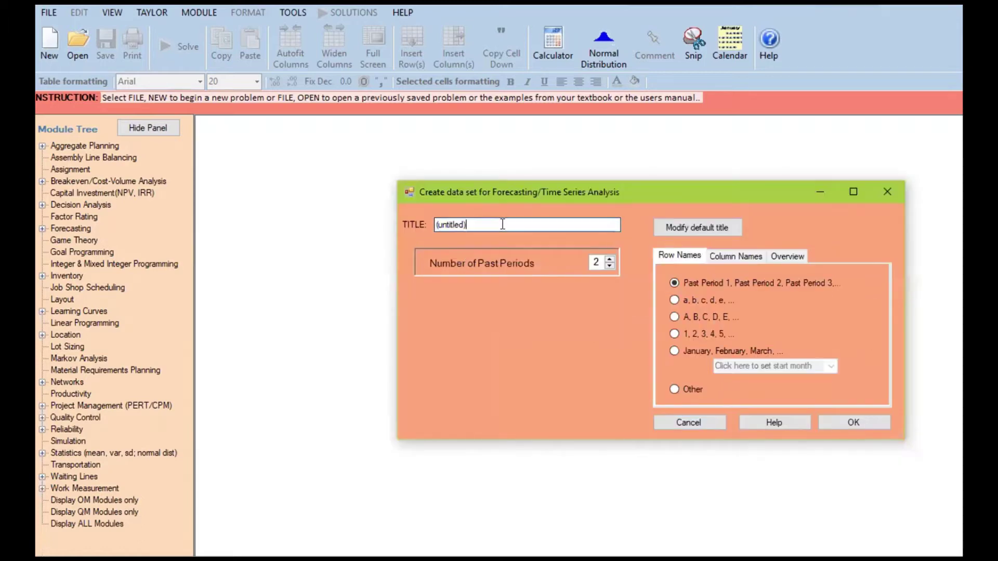
{"action": "left_click_drag", "start_coordinate": [469, 223], "coordinate": [393, 206]}
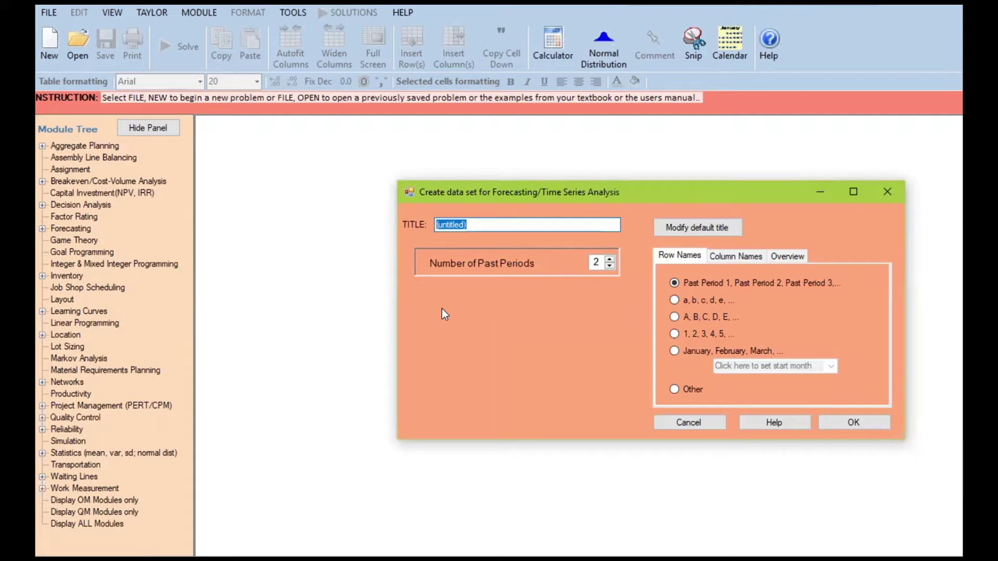
{"action": "type", "text": "Time sS"}
{"action": "key", "text": "BackSpace"}
{"action": "key", "text": "BackSpace"}
{"action": "type", "text": "Series"}
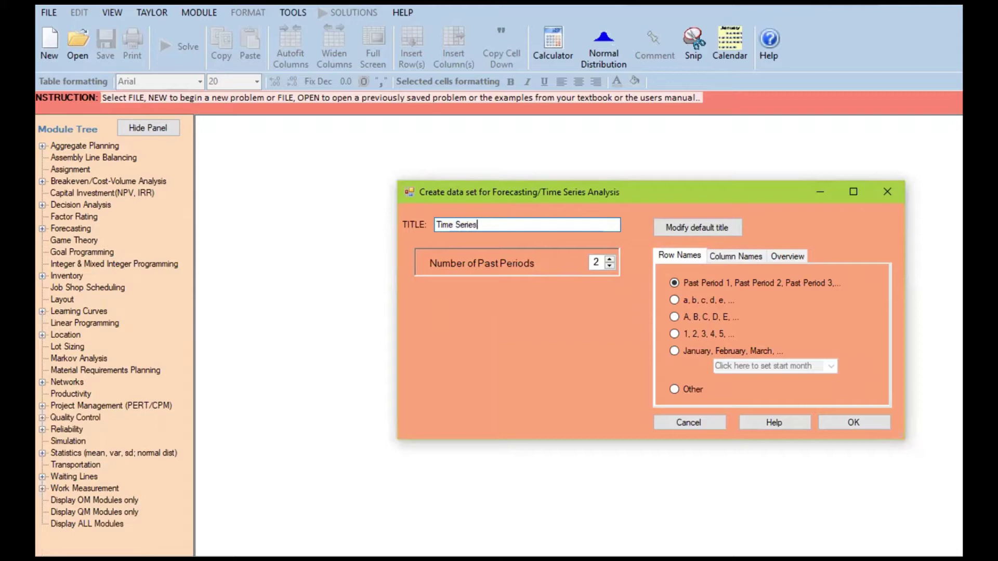
{"action": "type", "text": " Example"}
{"action": "double_click", "coordinate": [594, 262]}
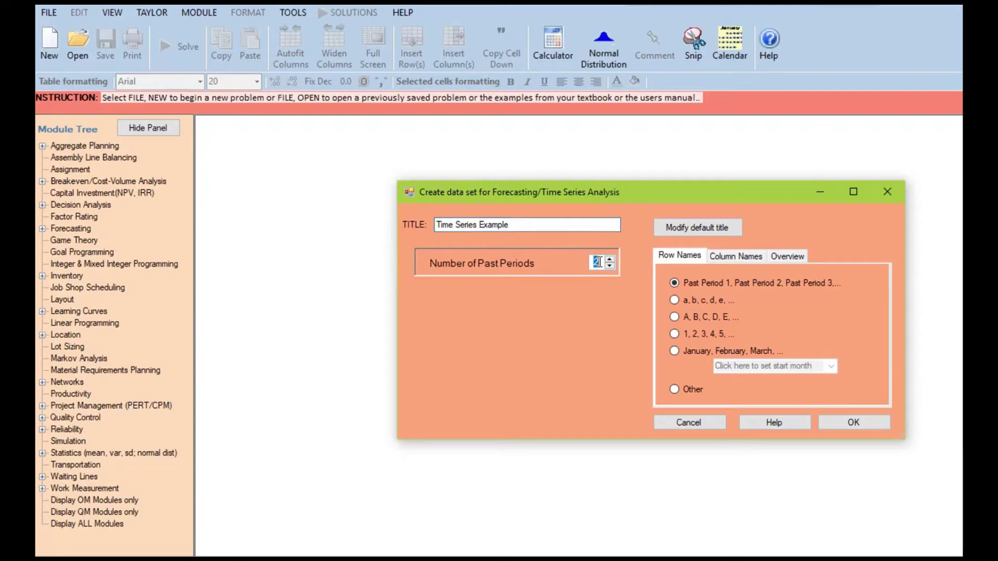
{"action": "type", "text": "6"}
Step: Try the month, past period, numeric and custom row naming options, and view the module overview
{"action": "left_click", "coordinate": [675, 351]}
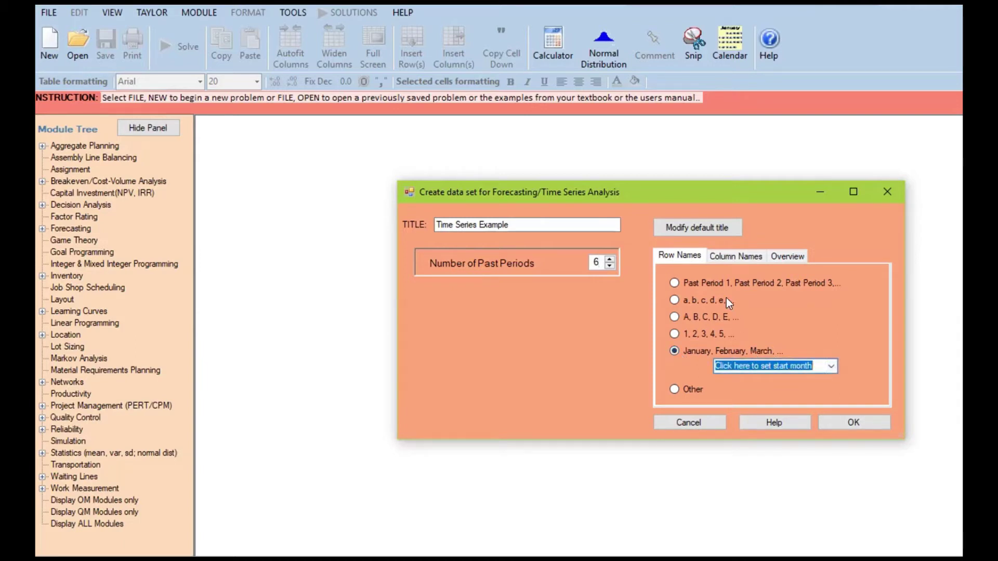
{"action": "left_click", "coordinate": [716, 285]}
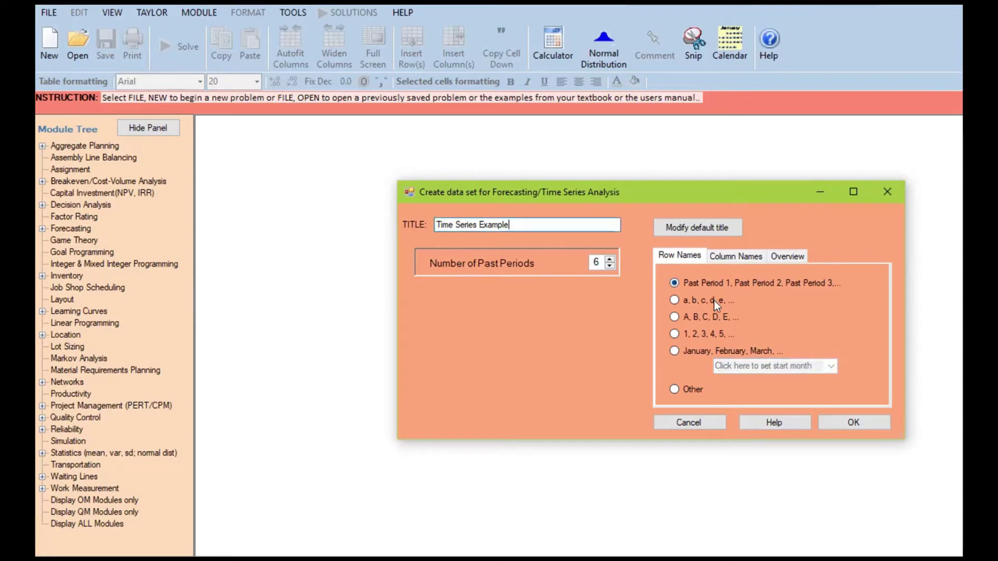
{"action": "left_click", "coordinate": [707, 333]}
{"action": "left_click", "coordinate": [691, 391]}
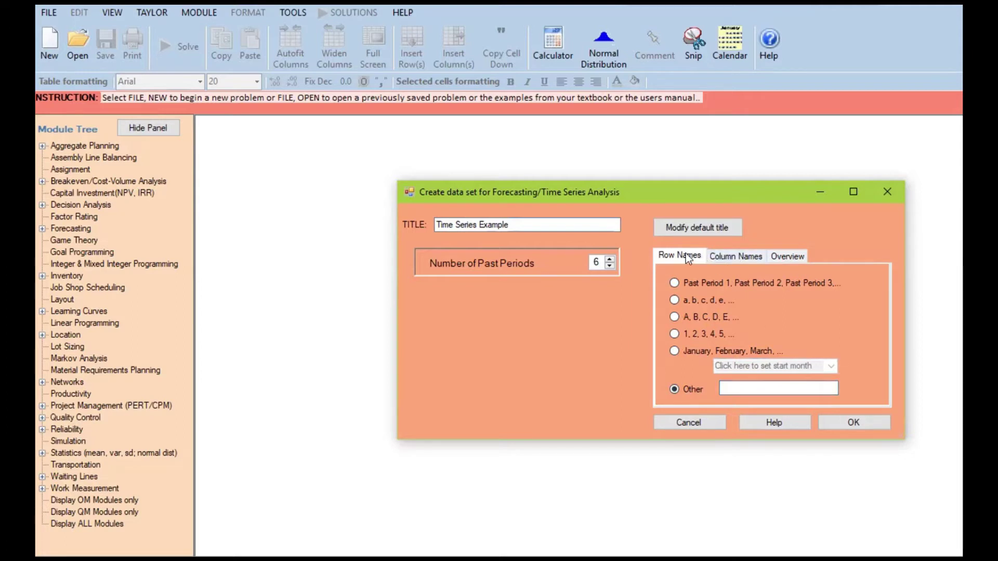
{"action": "left_click", "coordinate": [791, 258]}
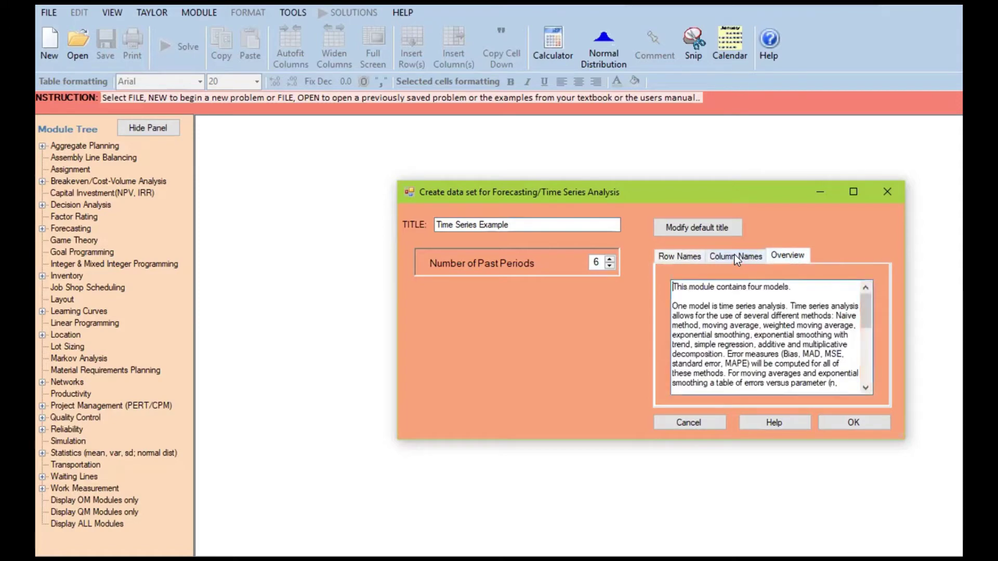
{"action": "left_click", "coordinate": [680, 257]}
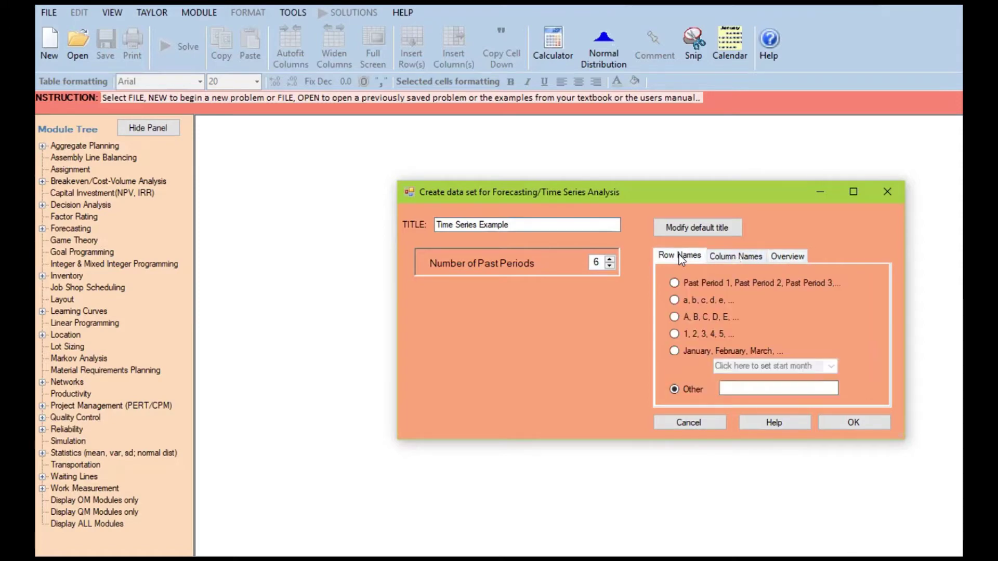
Step: Name the rows by month with May as the start month and create the data set
{"action": "left_click", "coordinate": [674, 351]}
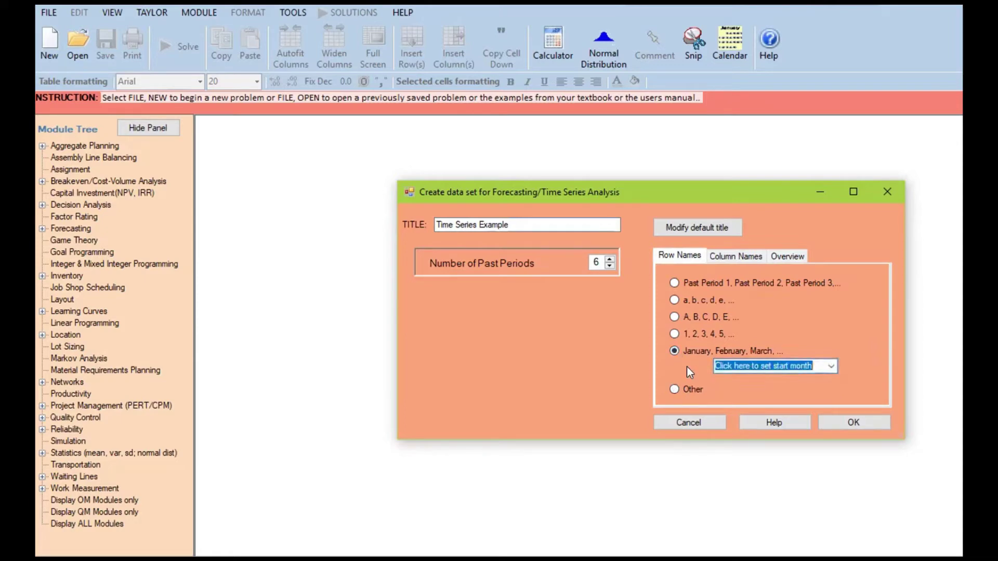
{"action": "left_click", "coordinate": [831, 367]}
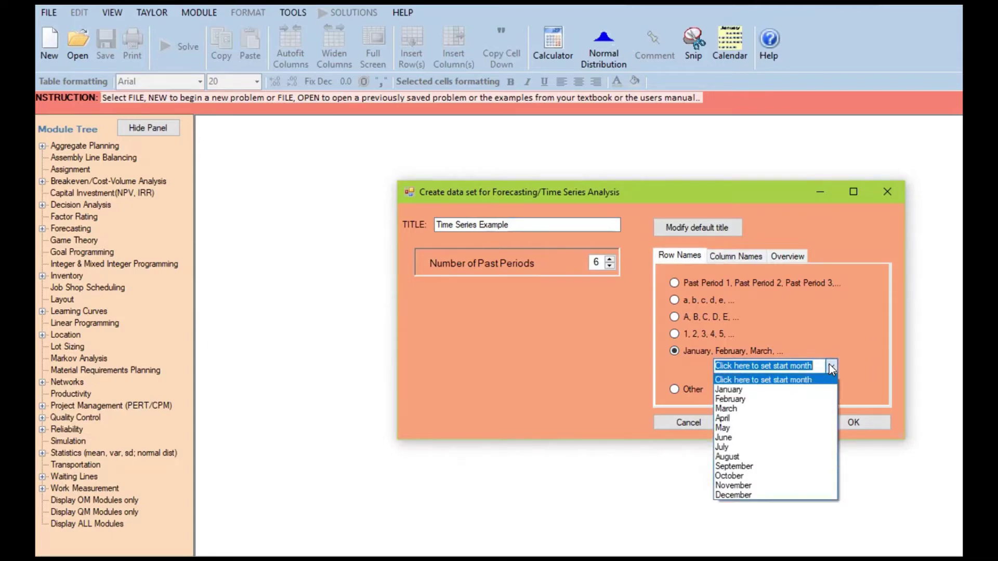
{"action": "left_click", "coordinate": [782, 428]}
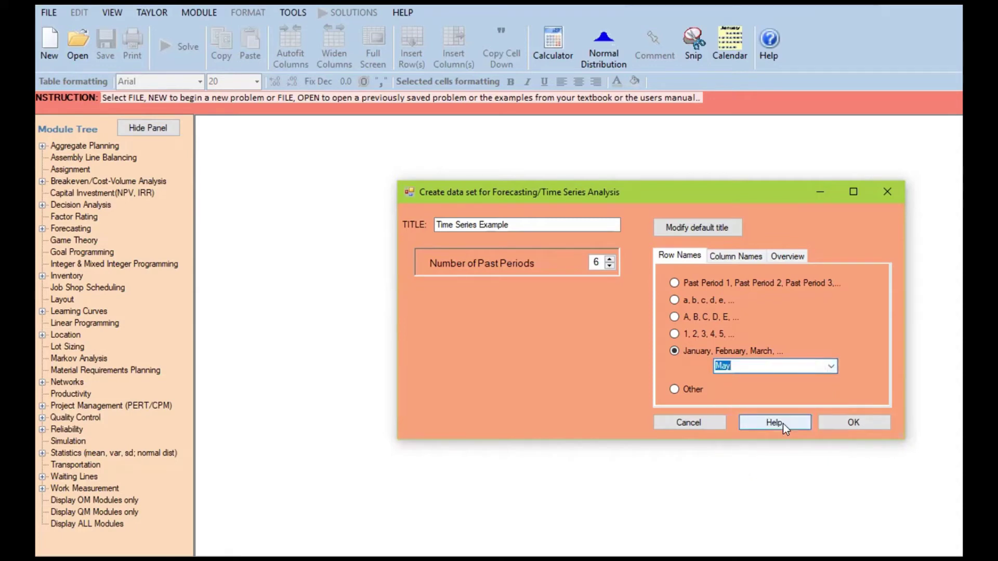
{"action": "left_click", "coordinate": [865, 423]}
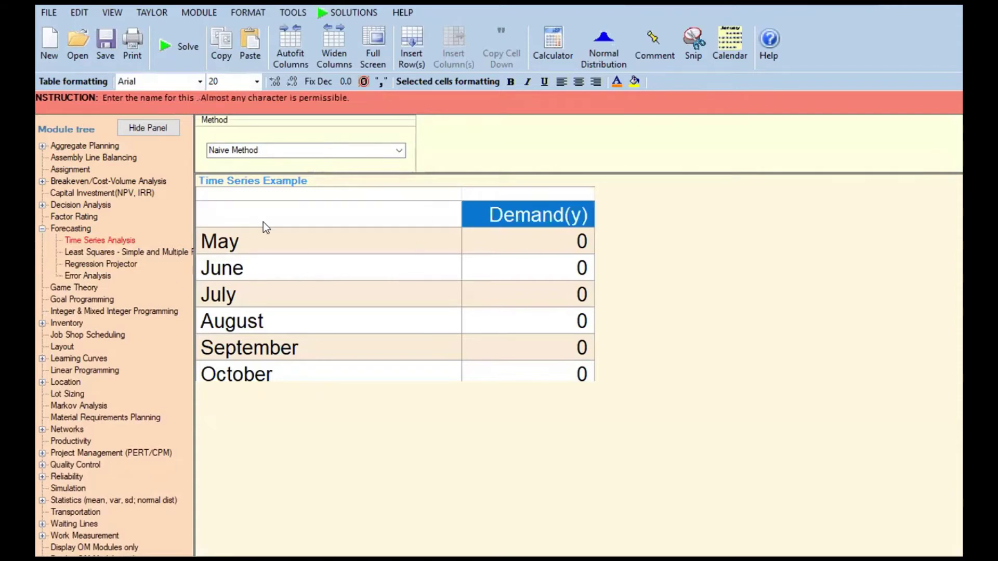
Step: Rename the demand column heading to "Sales (y)", replacing only the word before the parentheses
{"action": "left_click", "coordinate": [494, 214]}
{"action": "left_click", "coordinate": [482, 213]}
{"action": "left_click", "coordinate": [485, 213]}
{"action": "left_click_drag", "start_coordinate": [485, 214], "coordinate": [541, 231]}
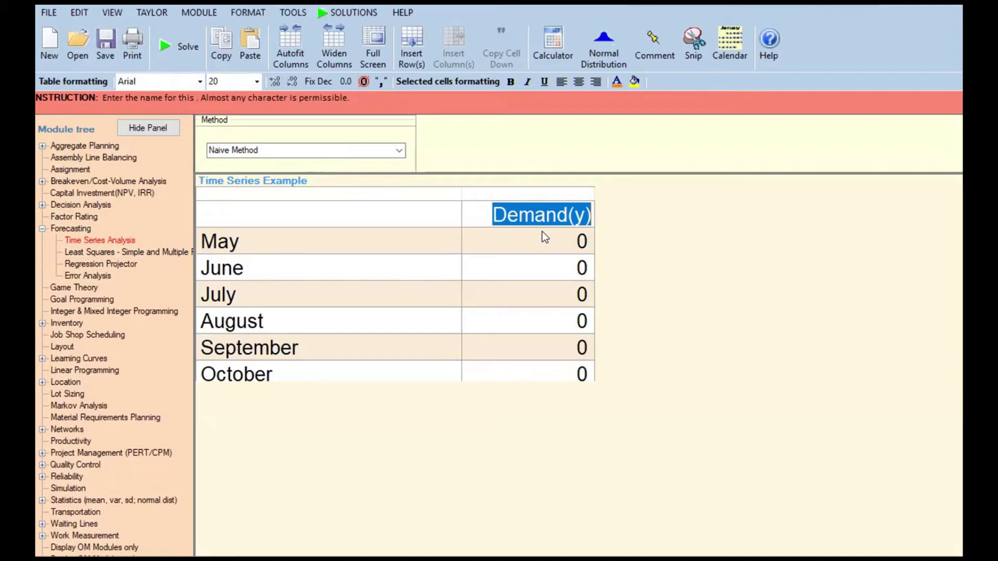
{"action": "key", "text": "Left"}
{"action": "key", "text": "Left"}
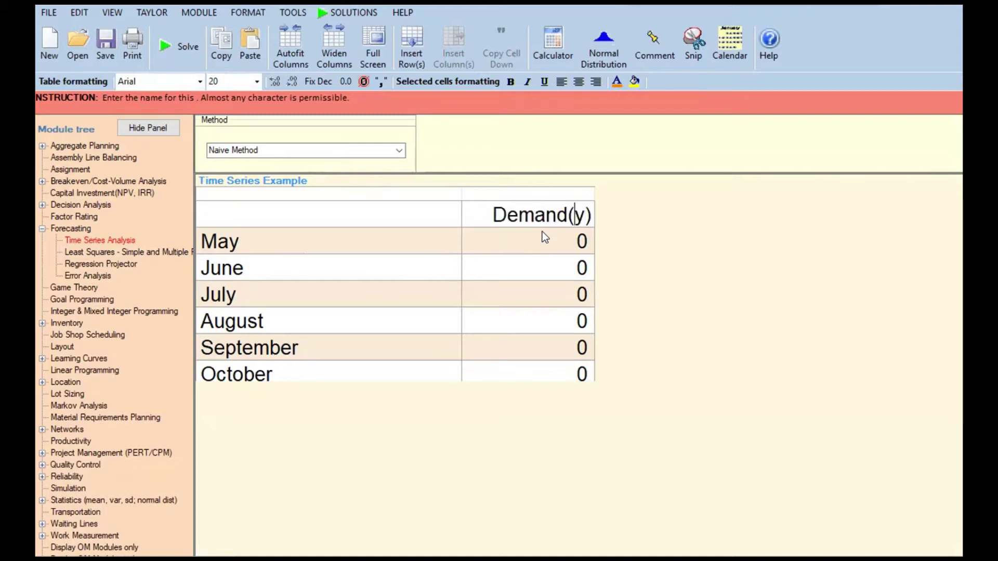
{"action": "key", "text": "Right"}
{"action": "key", "text": "Left"}
{"action": "key", "text": "Right"}
{"action": "key", "text": "Left"}
{"action": "key", "text": "Left"}
{"action": "key", "text": "Right"}
{"action": "key", "text": "Right"}
{"action": "key", "text": "Right"}
{"action": "key", "text": "Left"}
{"action": "key", "text": "Left"}
{"action": "key", "text": "Left"}
{"action": "left_click", "coordinate": [486, 212]}
{"action": "key", "text": "shift+Right"}
{"action": "key", "text": "shift+Right"}
{"action": "key", "text": "shift+Right"}
{"action": "key", "text": "shift+Right"}
{"action": "key", "text": "shift+Right"}
{"action": "key", "text": "shift+Right"}
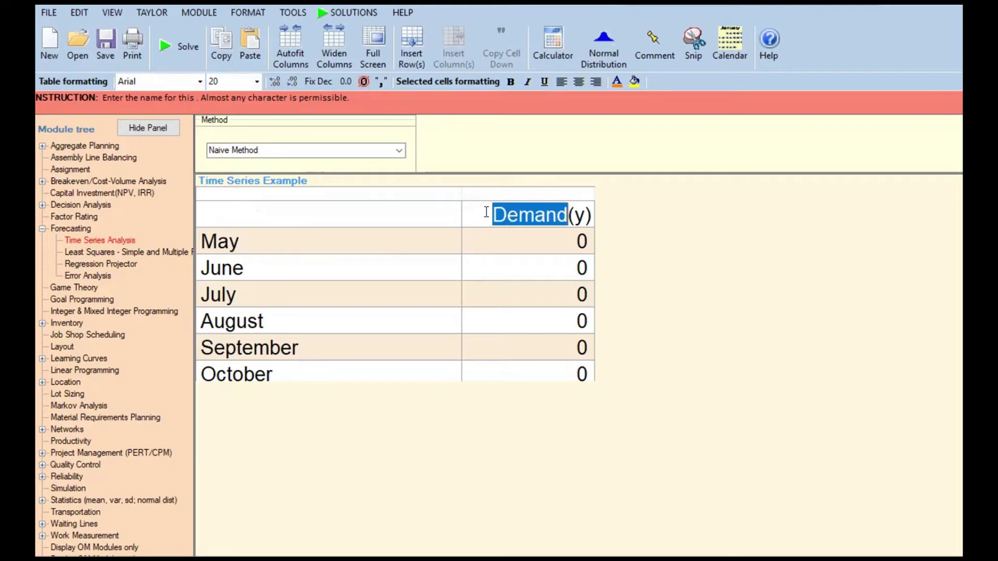
{"action": "type", "text": "Sales"}
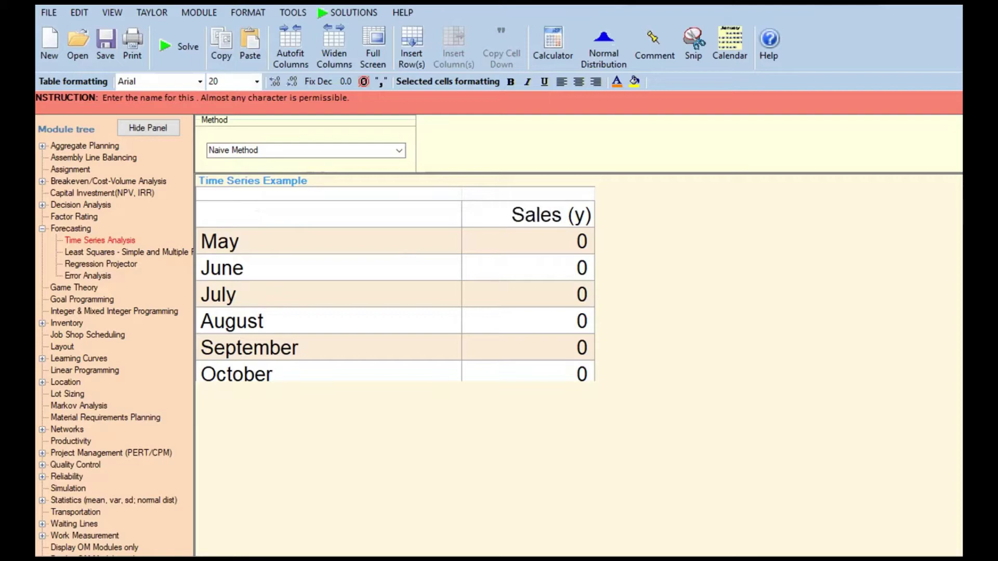
Step: Enter sales of 100000 for May and 120000 for June
{"action": "left_click", "coordinate": [546, 234]}
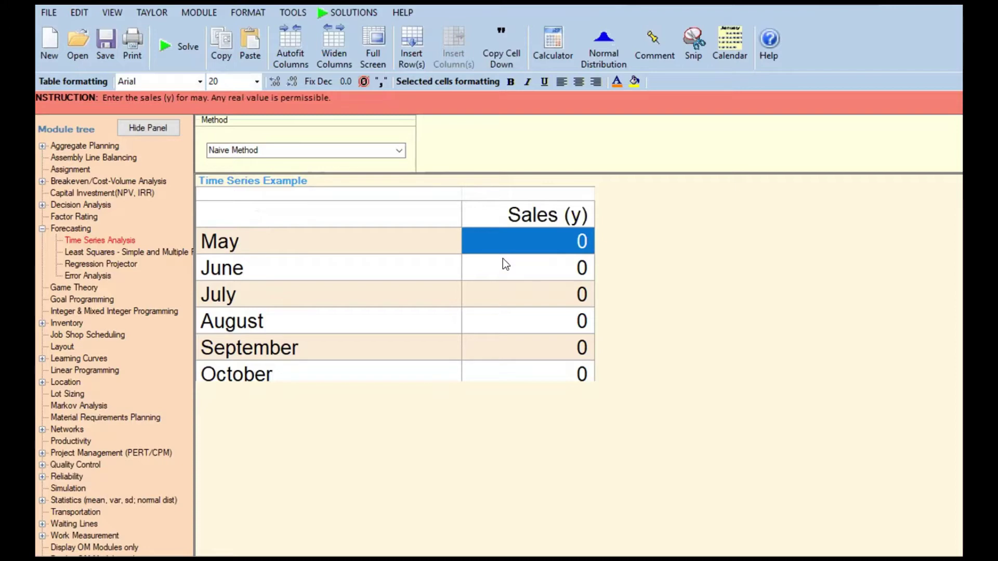
{"action": "type", "text": "100000"}
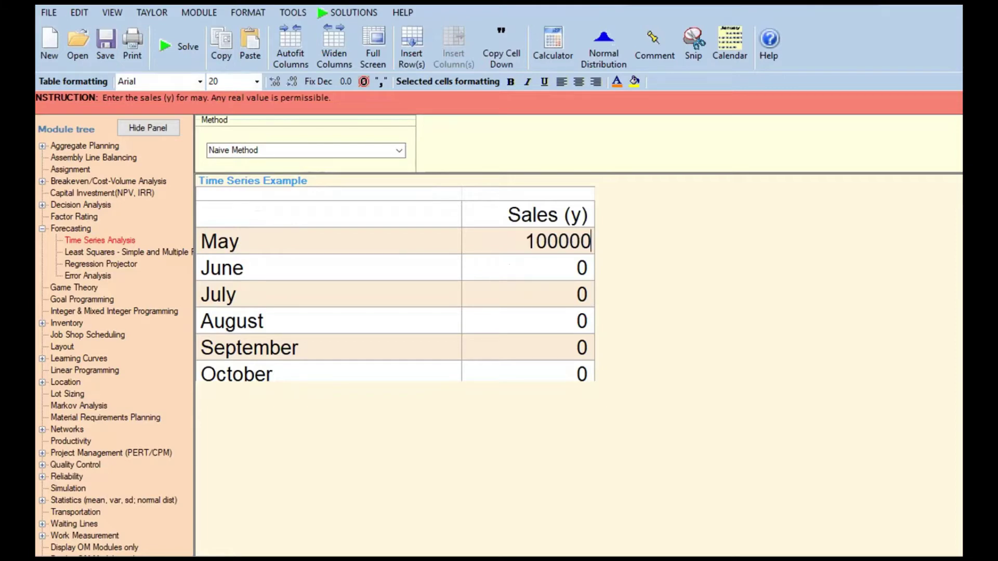
{"action": "left_click", "coordinate": [504, 264]}
{"action": "type", "text": "120000"}
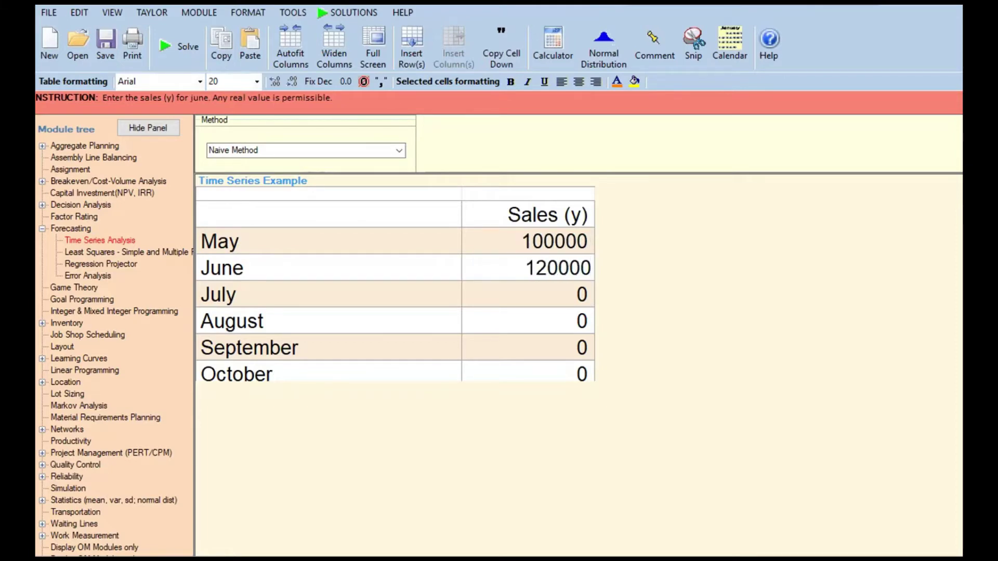
{"action": "key", "text": "Return"}
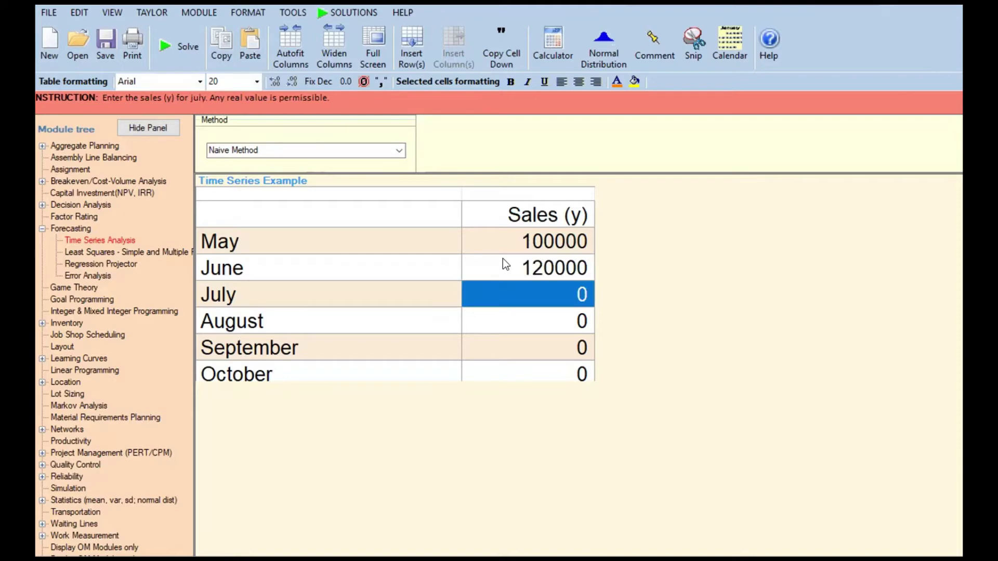
Step: Format the table to use commas for numbers greater than 1,000
{"action": "left_click", "coordinate": [503, 258]}
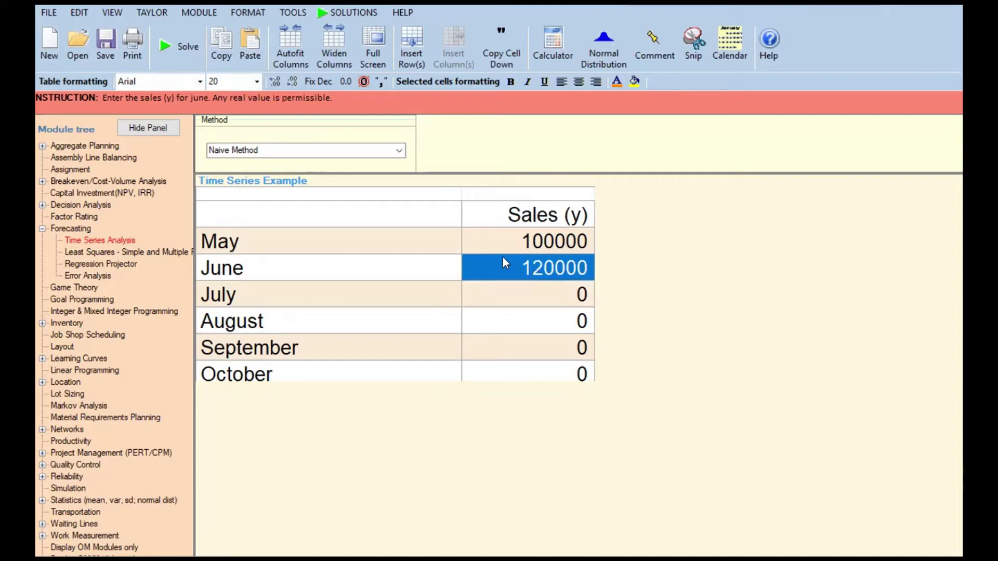
{"action": "key", "text": "Up"}
{"action": "left_click", "coordinate": [375, 81]}
{"action": "key", "text": "Down"}
{"action": "key", "text": "Down"}
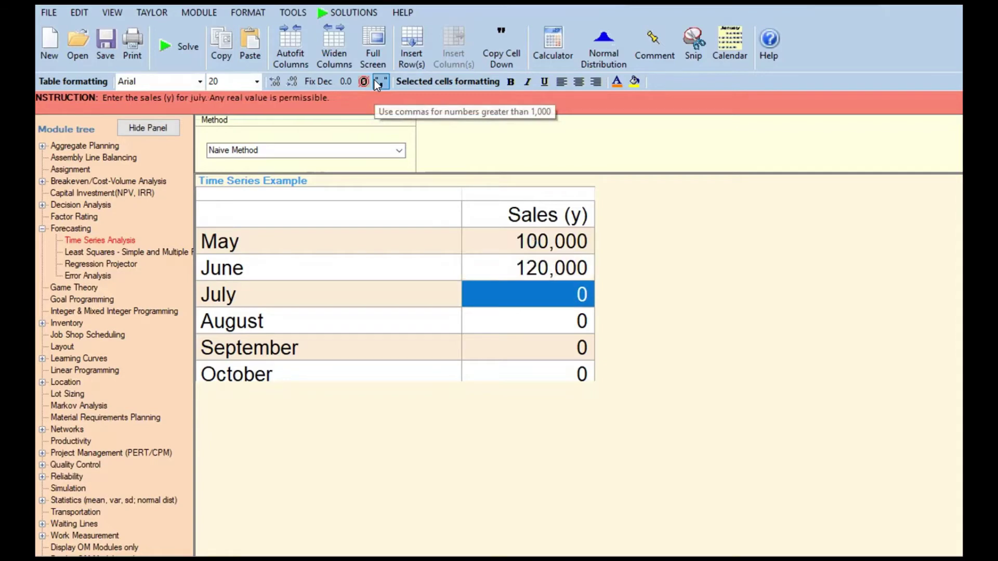
Step: Enter sales of 150000 for July and 145000 for August
{"action": "type", "text": "150000"}
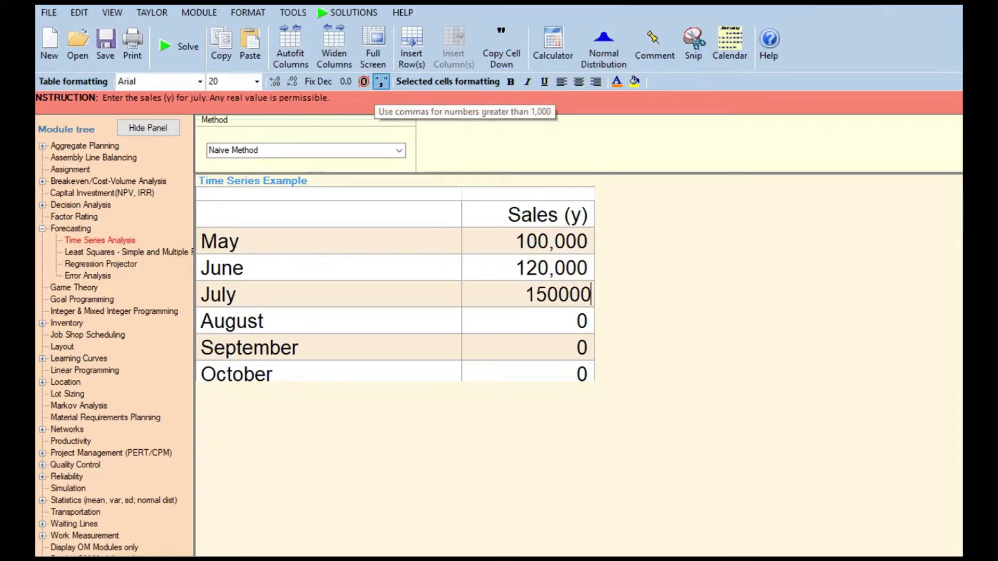
{"action": "key", "text": "Return"}
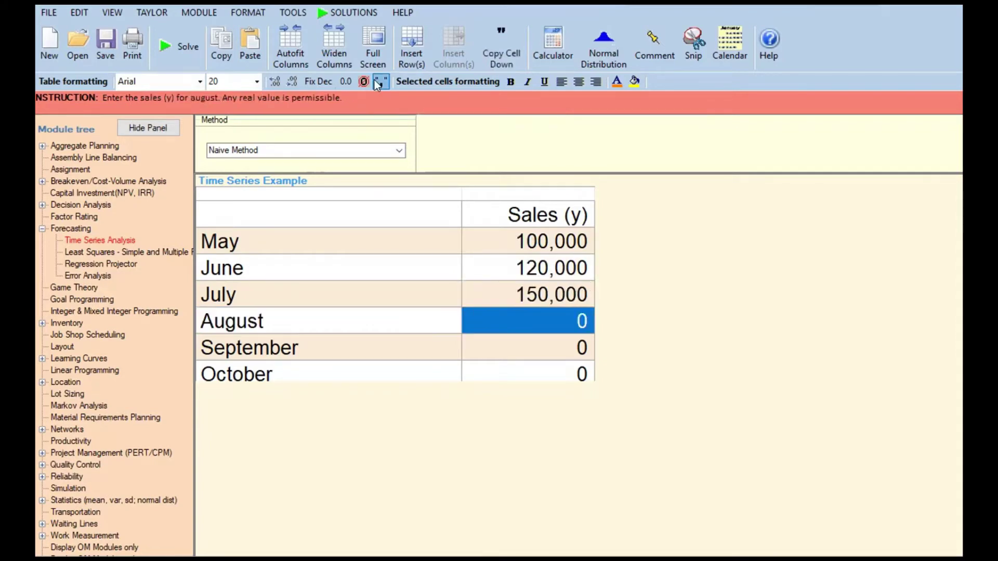
{"action": "type", "text": "1"}
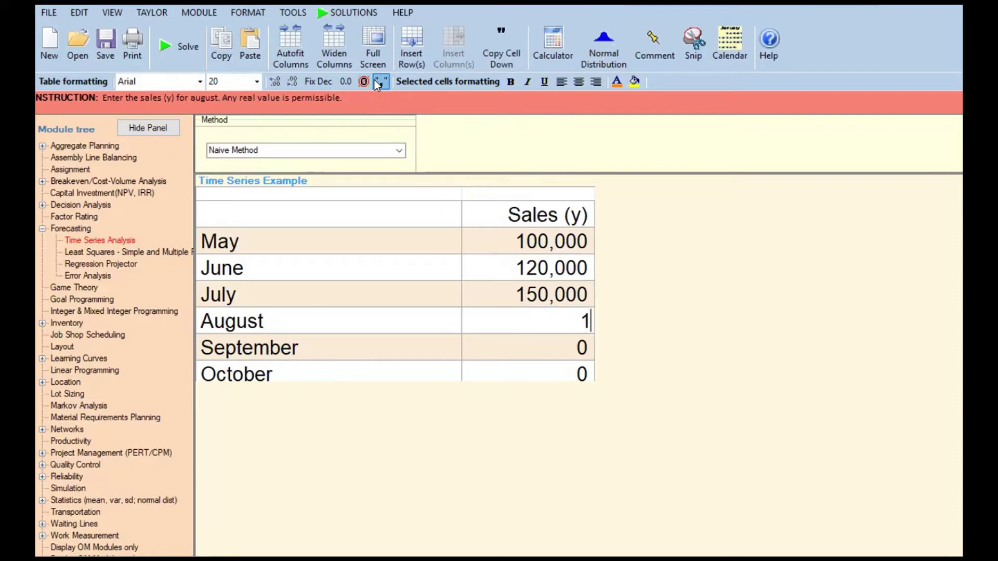
{"action": "type", "text": "45,0"}
{"action": "type", "text": "000"}
{"action": "key", "text": "Return"}
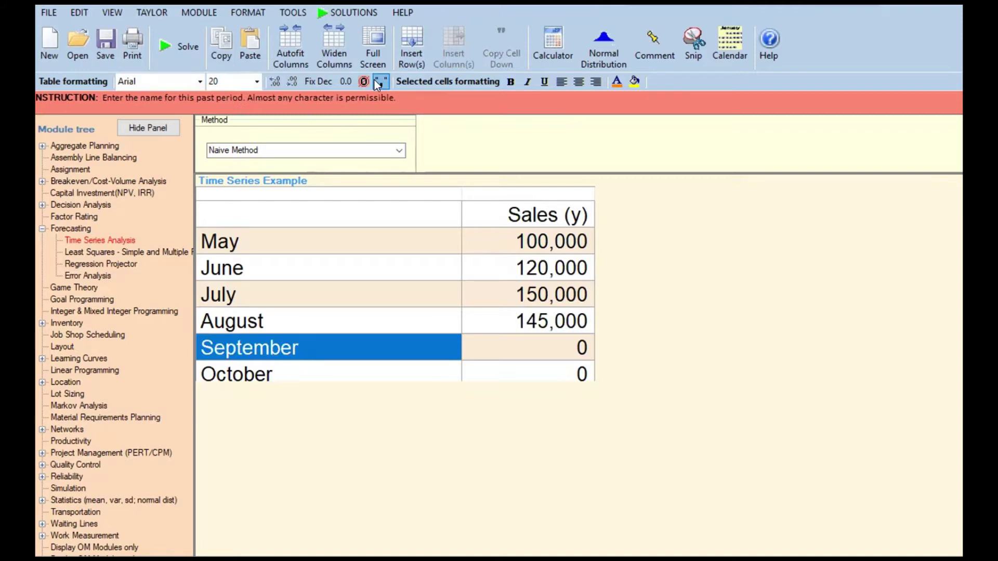
Step: Enter sales of 155000 for September and 175000 for October, continuing past the error dialog
{"action": "type", "text": "1"}
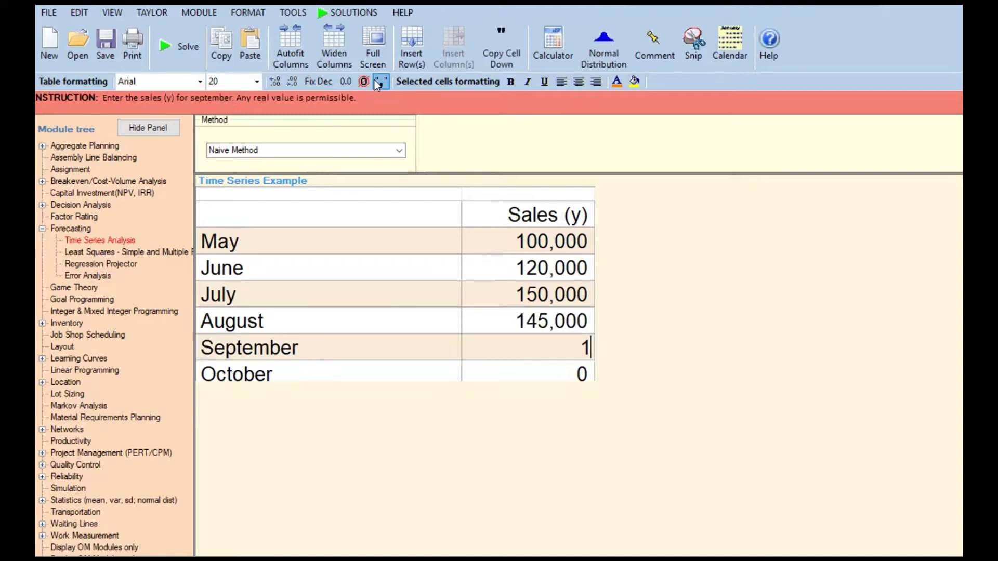
{"action": "type", "text": "55,000"}
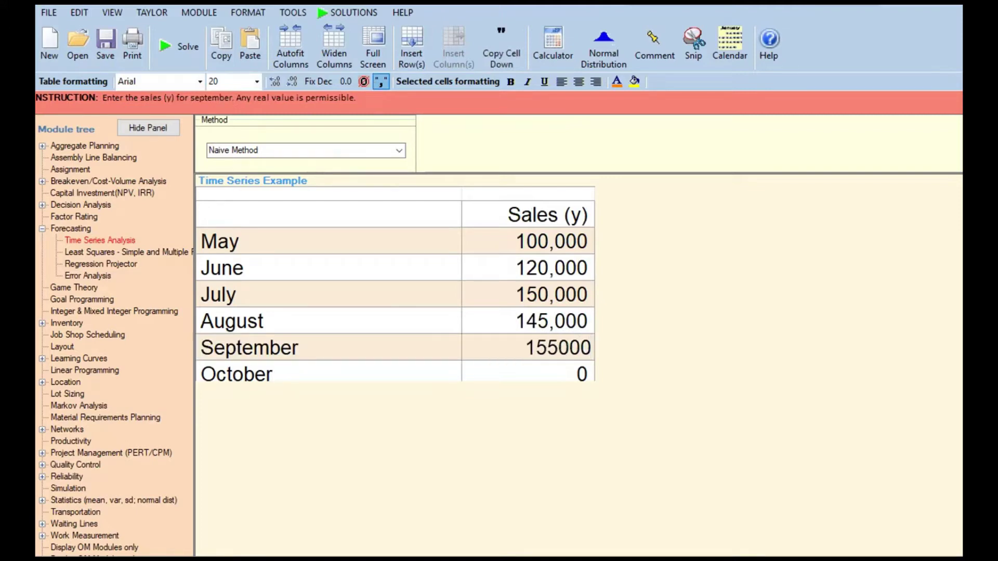
{"action": "key", "text": "Return"}
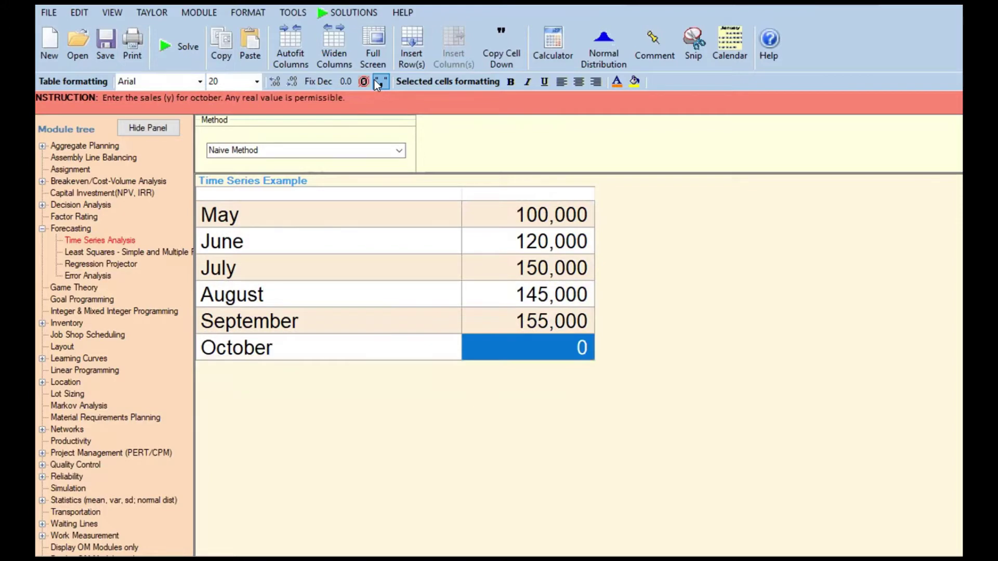
{"action": "type", "text": "175"}
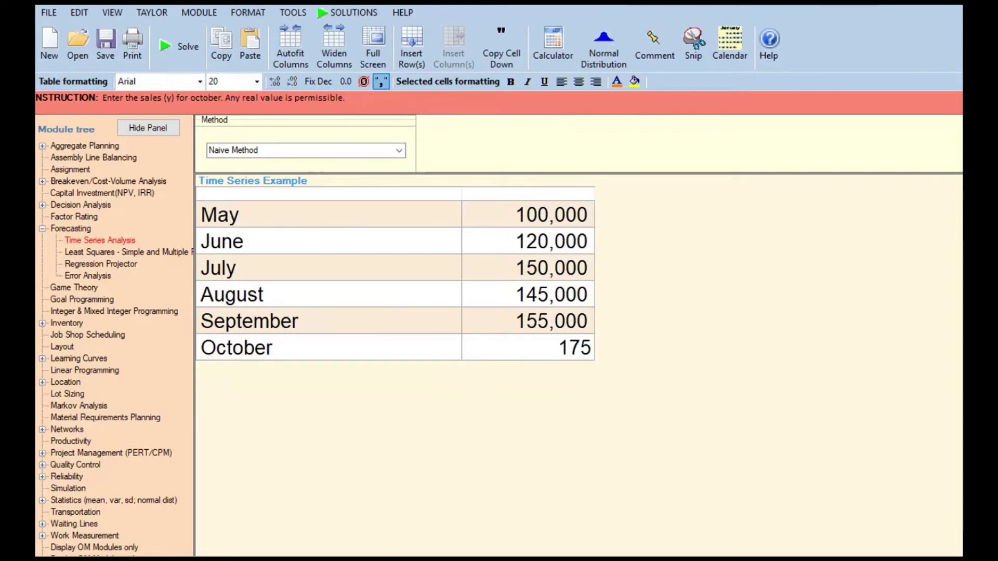
{"action": "type", "text": "000"}
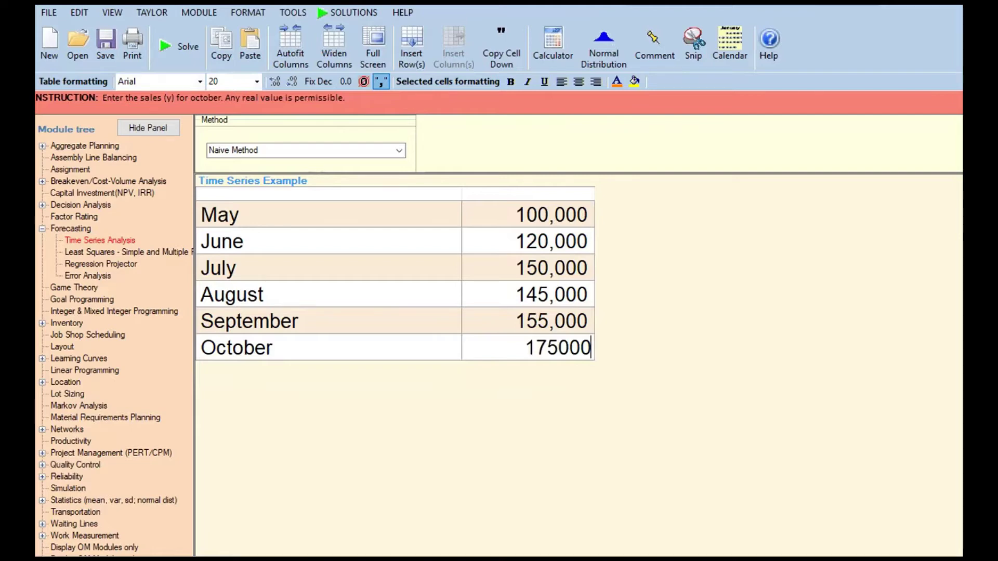
{"action": "key", "text": "Return"}
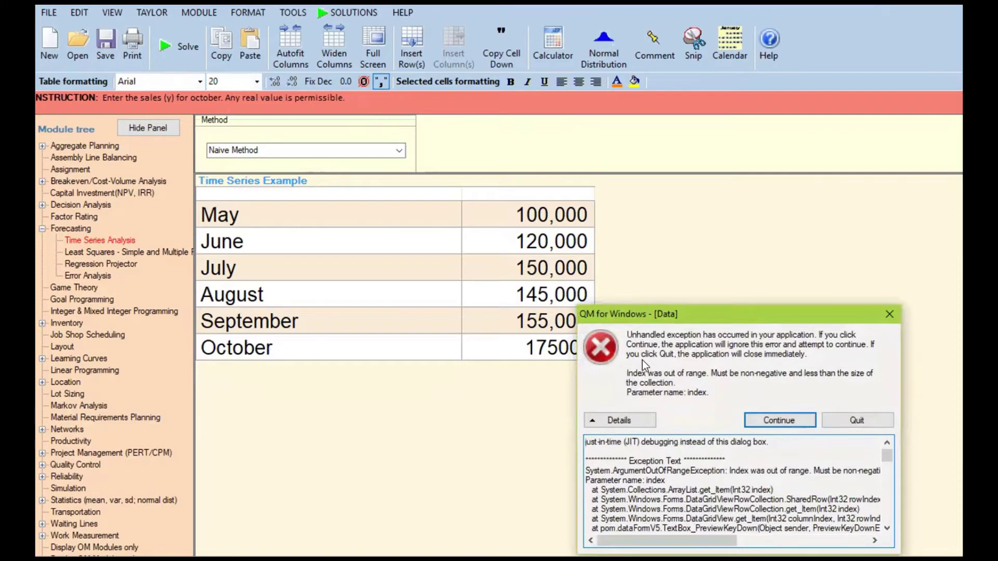
{"action": "left_click", "coordinate": [770, 419]}
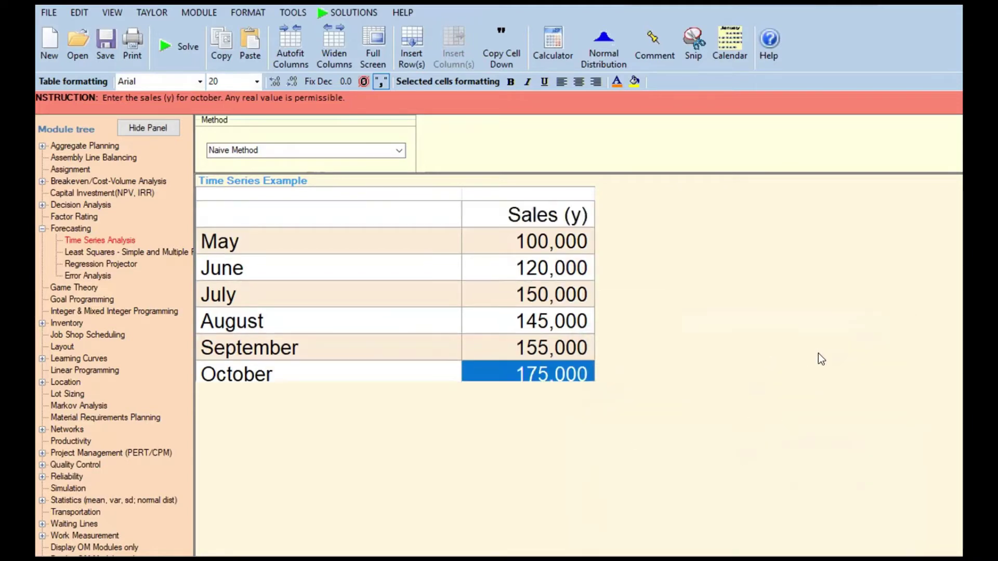
{"action": "left_click", "coordinate": [503, 366]}
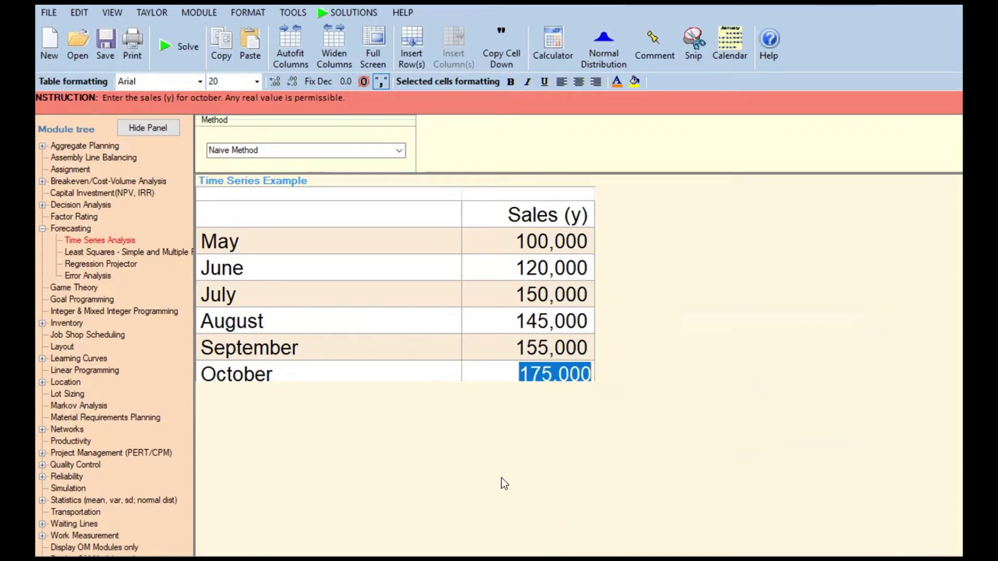
{"action": "left_click", "coordinate": [419, 376]}
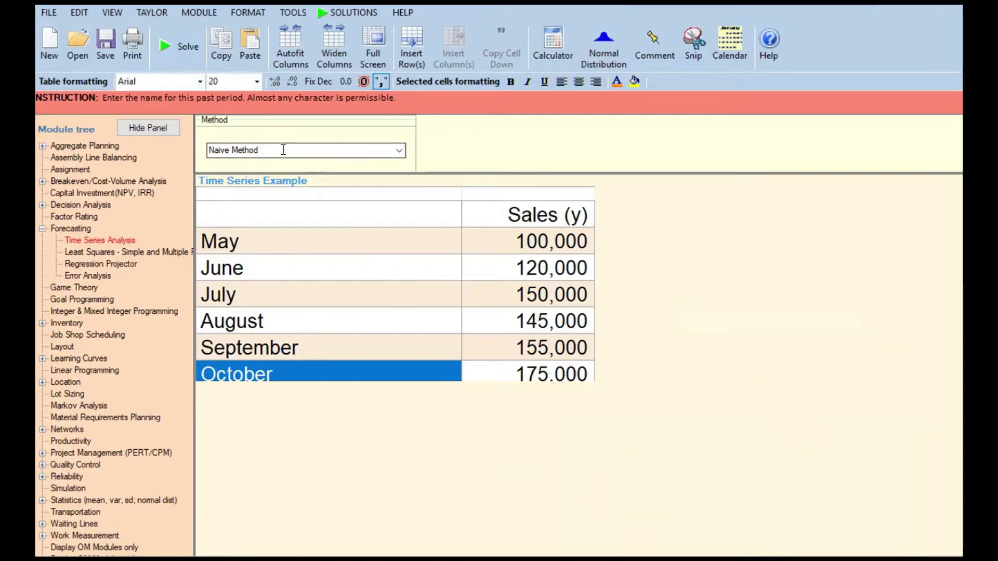
Step: Choose Naive Method as the forecasting method and solve the time series problem
{"action": "left_click", "coordinate": [398, 151]}
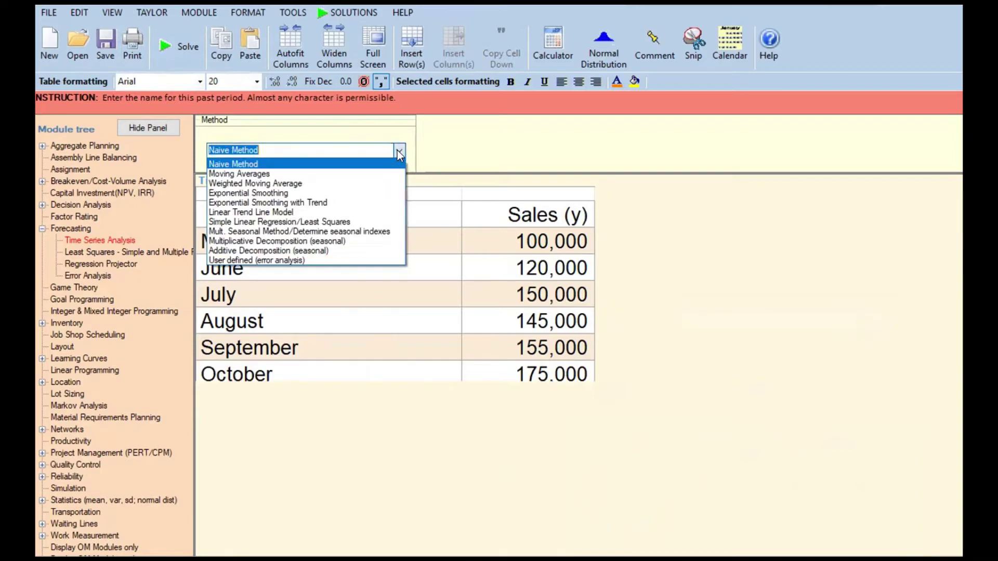
{"action": "left_click", "coordinate": [324, 164]}
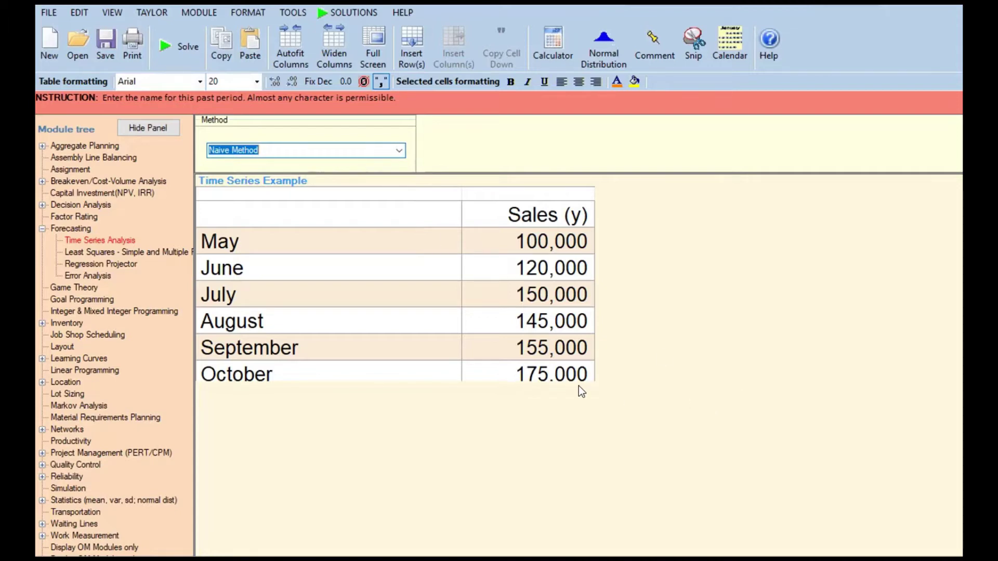
{"action": "left_click", "coordinate": [512, 373]}
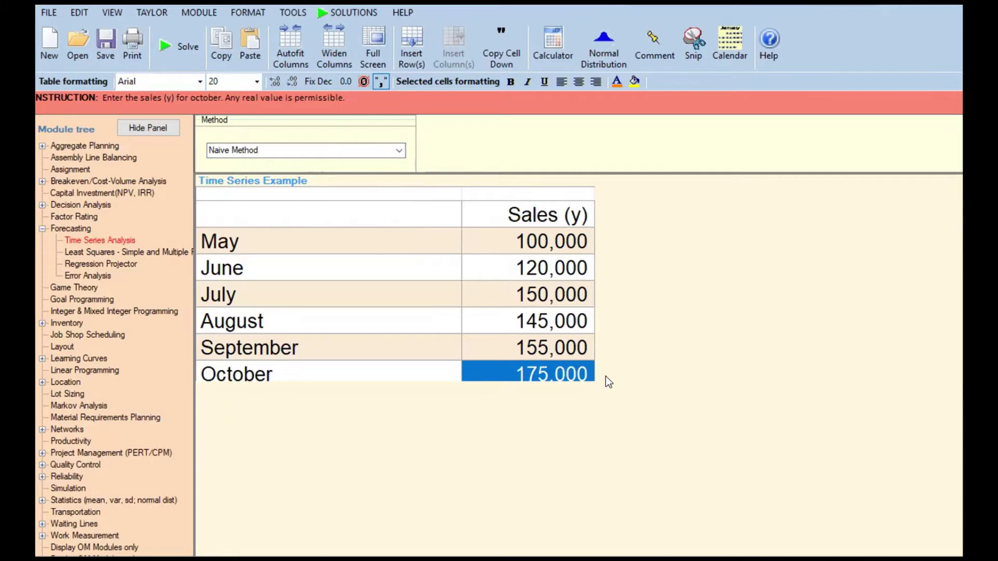
{"action": "left_click", "coordinate": [167, 41]}
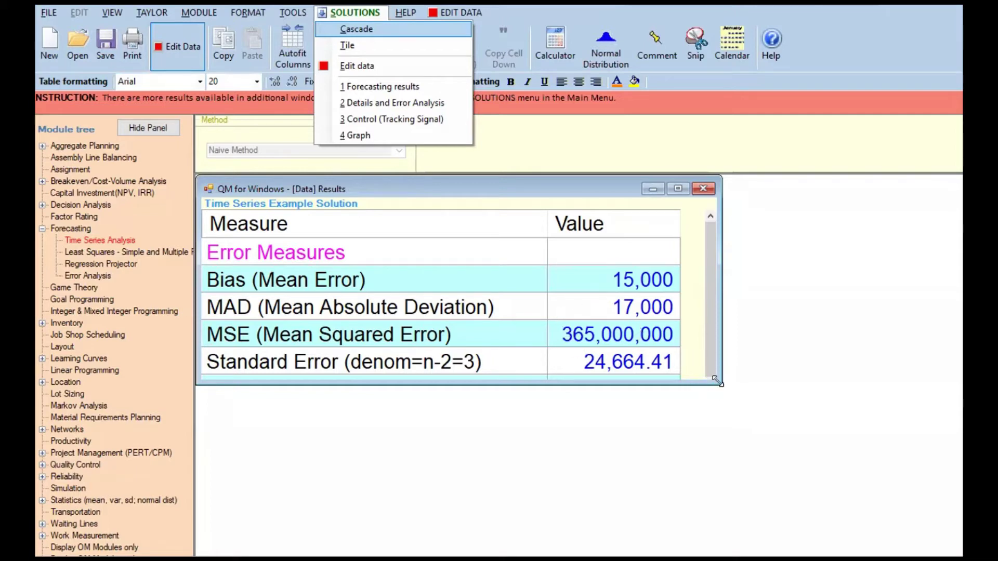
Step: Enlarge the forecasting results window and examine the error measures and the next period forecast
{"action": "left_click_drag", "start_coordinate": [718, 383], "coordinate": [790, 459]}
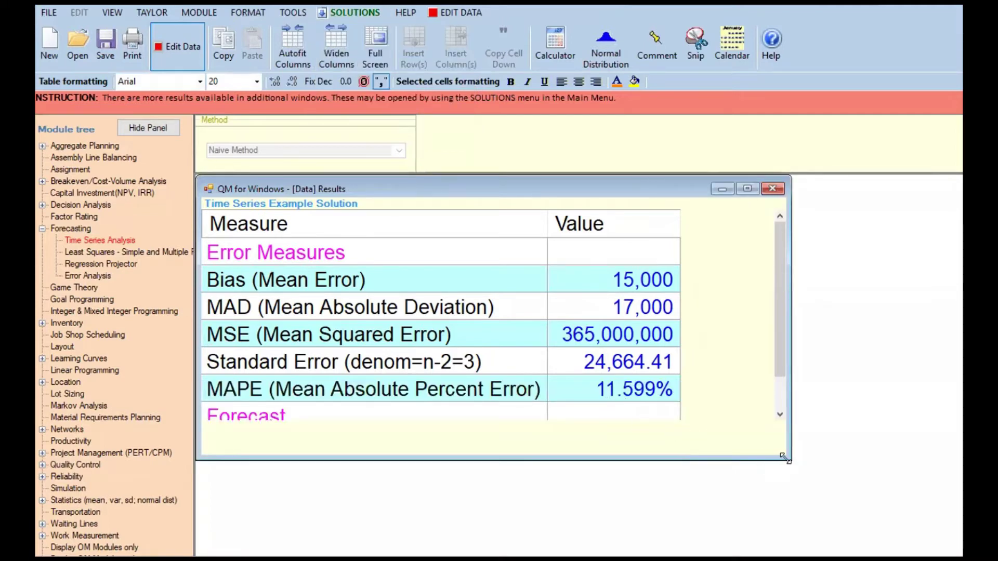
{"action": "left_click_drag", "start_coordinate": [784, 458], "coordinate": [846, 488]}
{"action": "left_click_drag", "start_coordinate": [834, 342], "coordinate": [839, 376]}
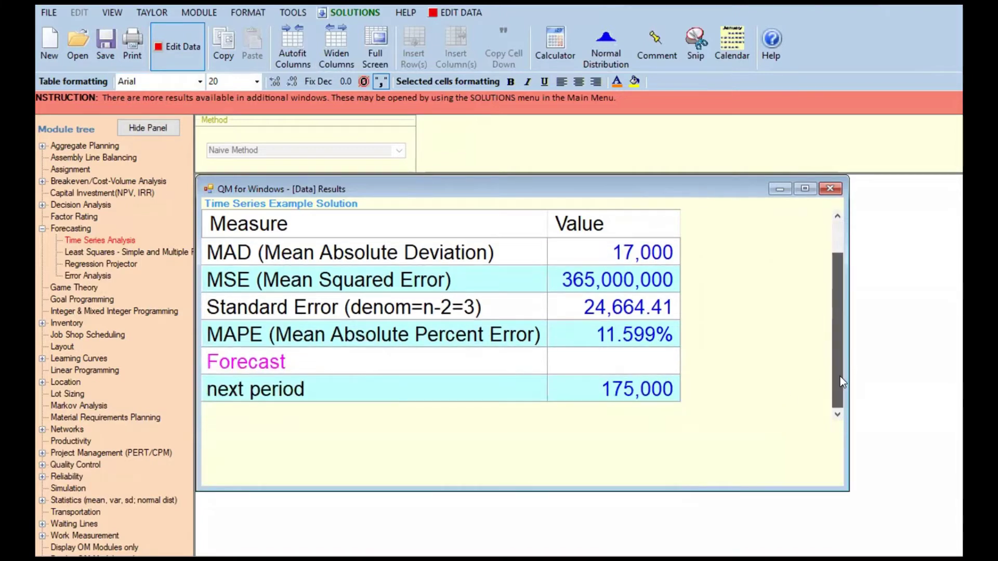
{"action": "left_click", "coordinate": [596, 390]}
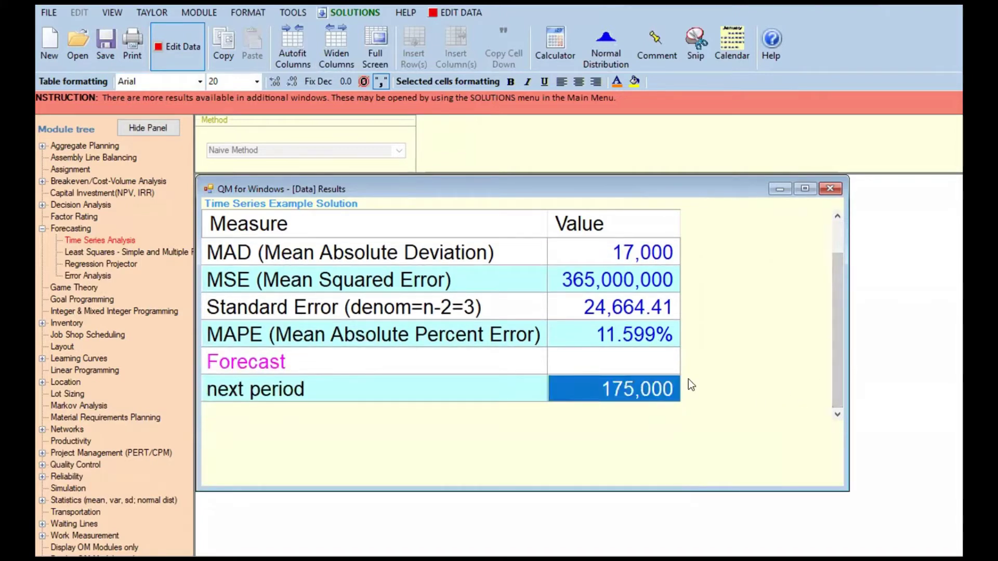
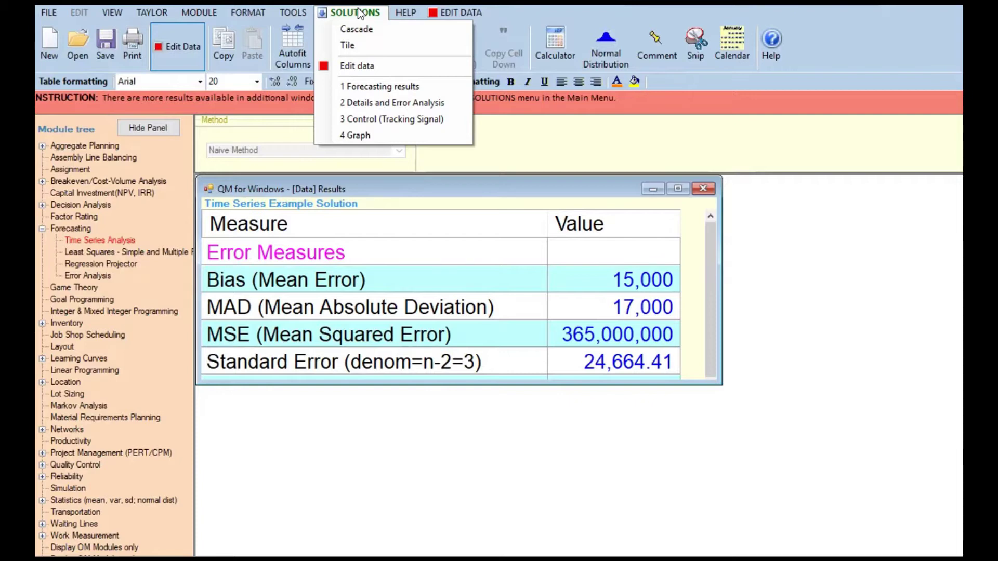
Step: Open the Details and Error Analysis results and examine the monthly forecast and all error columns
{"action": "left_click", "coordinate": [357, 12]}
{"action": "left_click", "coordinate": [358, 12]}
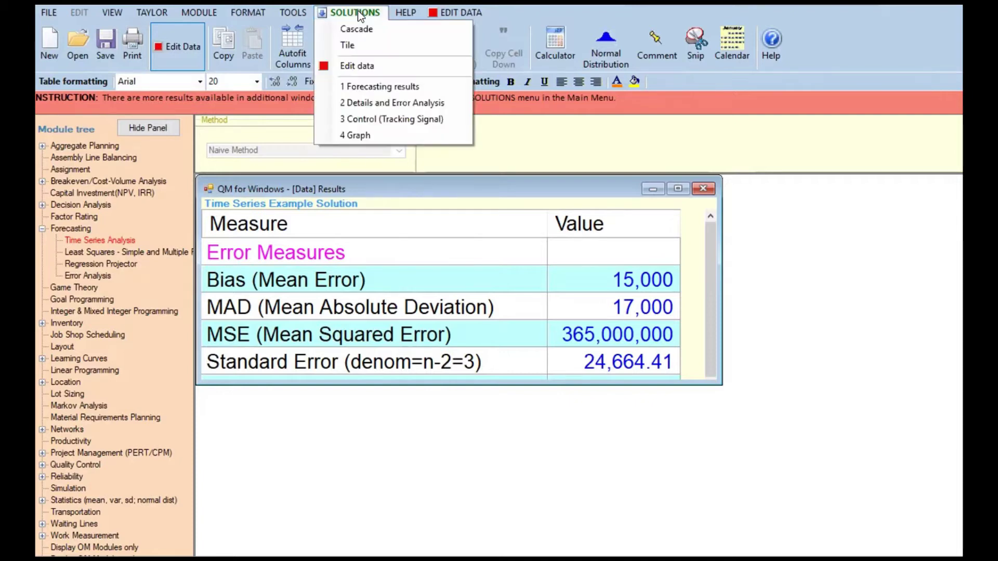
{"action": "left_click", "coordinate": [375, 104]}
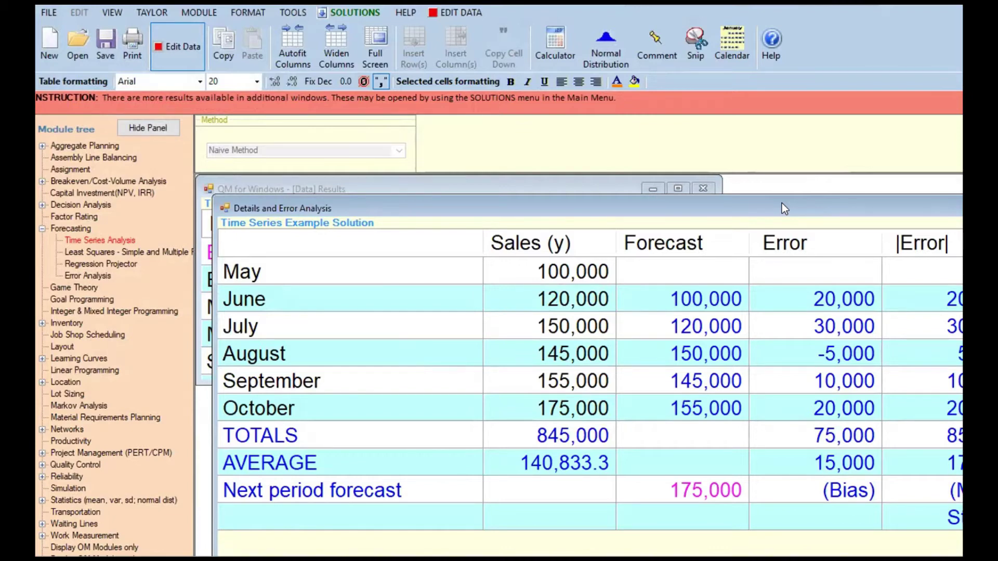
{"action": "left_click_drag", "start_coordinate": [781, 203], "coordinate": [710, 175]}
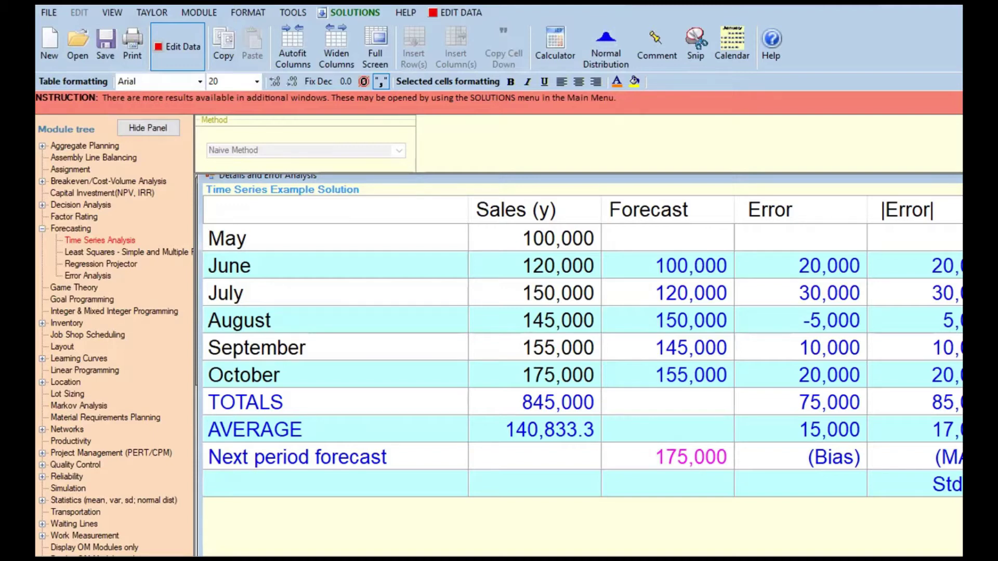
{"action": "scroll", "coordinate": [757, 260], "scroll_direction": "right", "scroll_amount": 5}
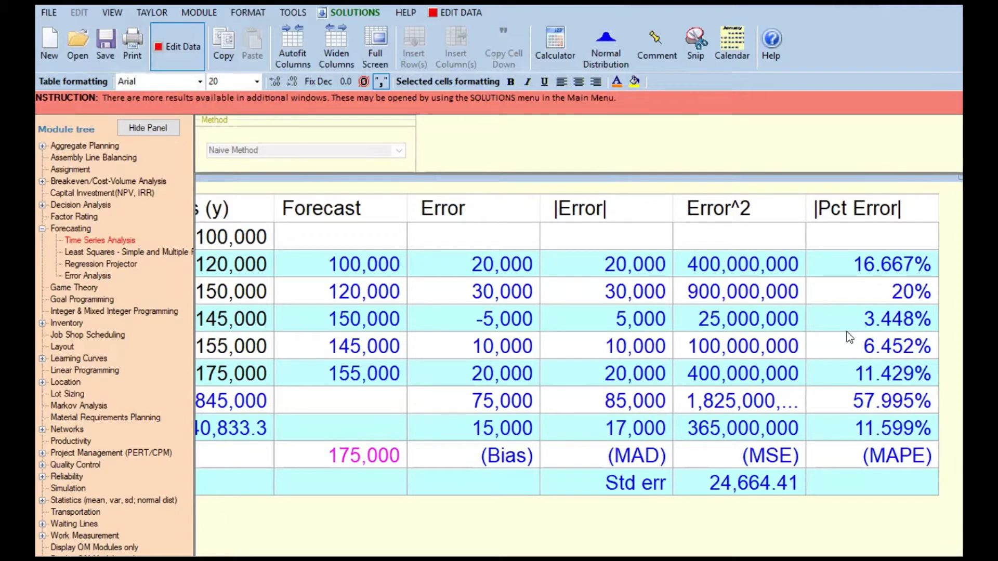
Step: Examine the average and total percentage error in the Naive Method error analysis, along with the monthly sales and forecasts
{"action": "left_click", "coordinate": [844, 433]}
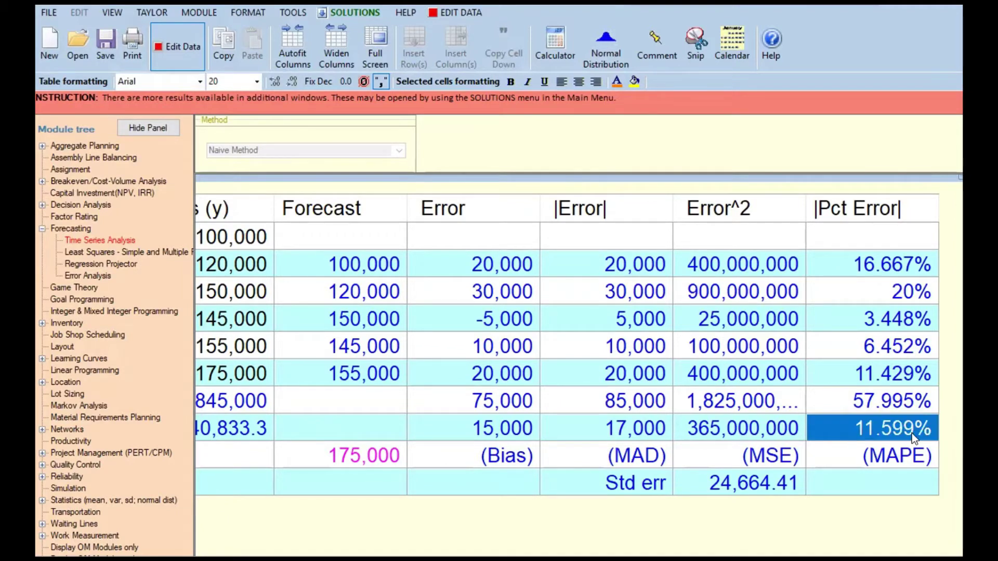
{"action": "left_click", "coordinate": [843, 404]}
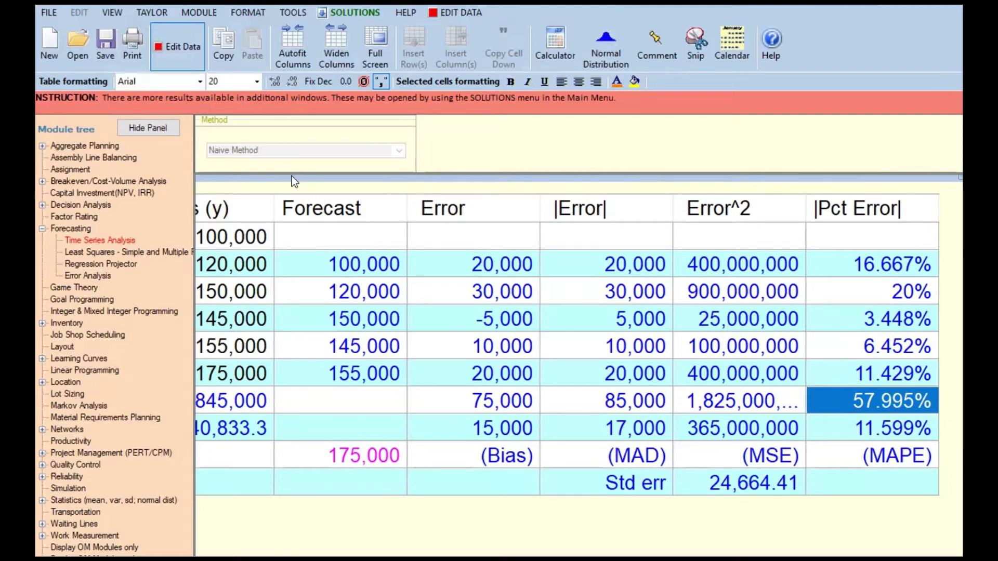
{"action": "scroll", "coordinate": [274, 182], "scroll_direction": "right", "scroll_amount": 1}
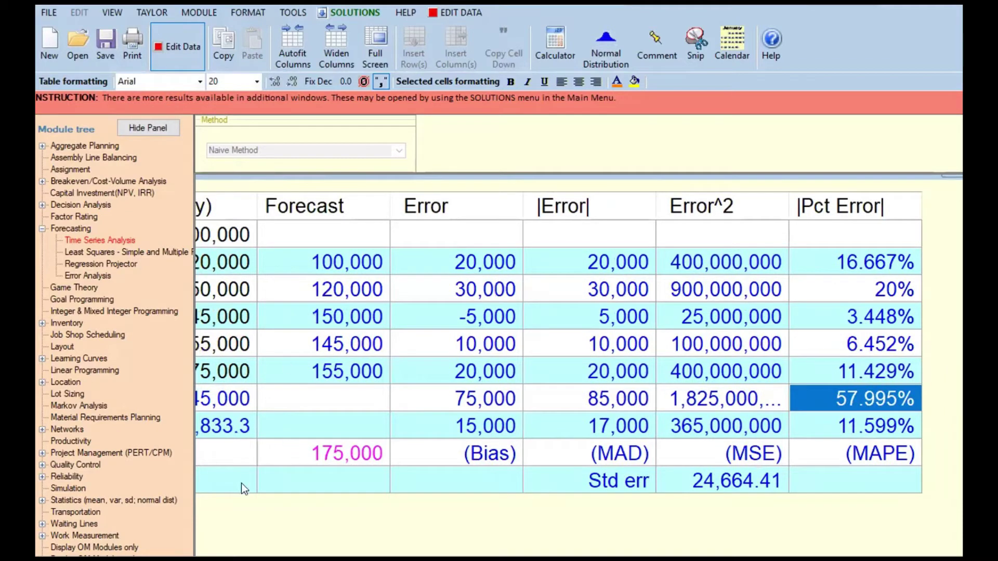
{"action": "scroll", "coordinate": [577, 338], "scroll_direction": "left", "scroll_amount": 10}
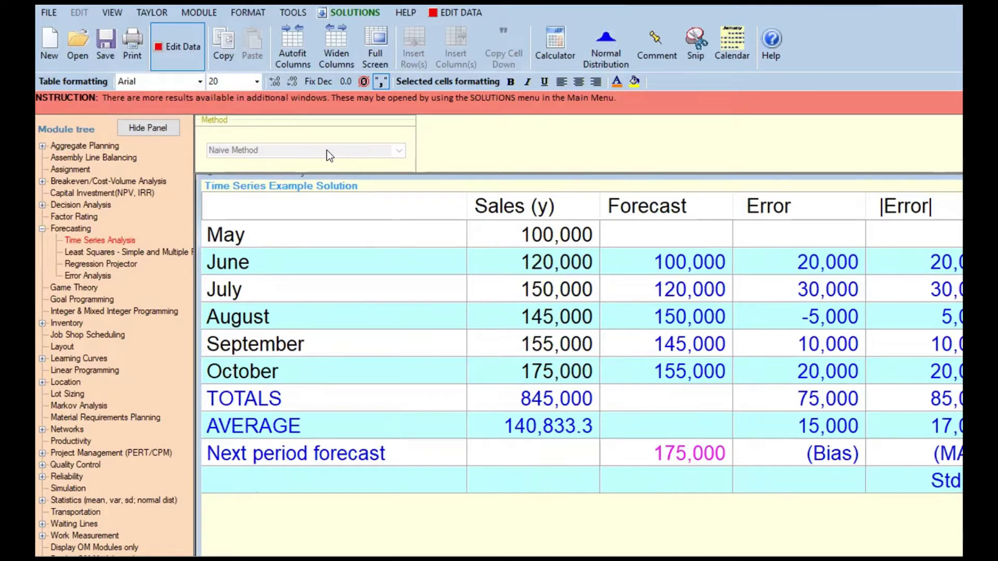
Step: Examine the Control (Tracking Signal) results for the Naive Method and open the forecast graph
{"action": "left_click", "coordinate": [335, 12]}
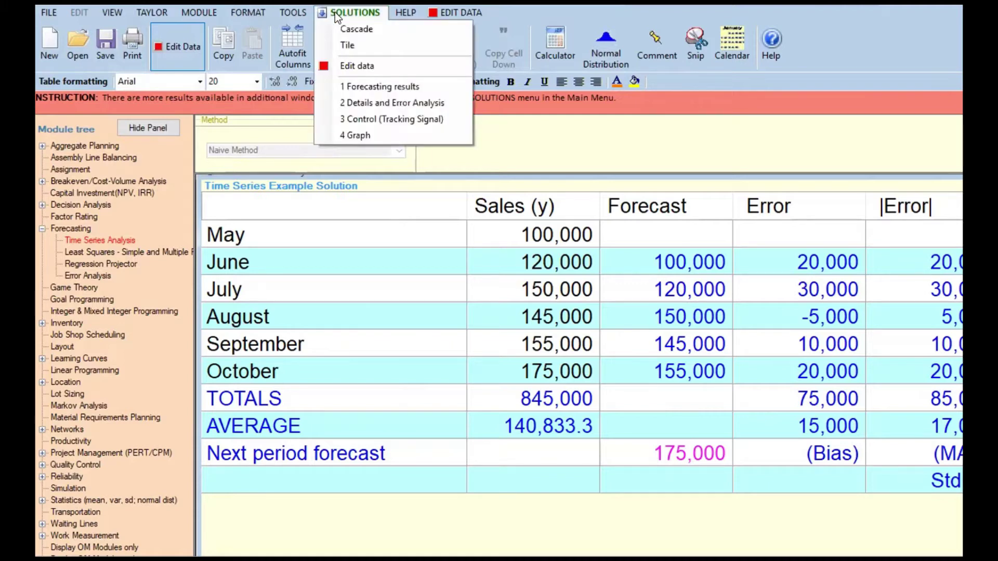
{"action": "left_click", "coordinate": [358, 119]}
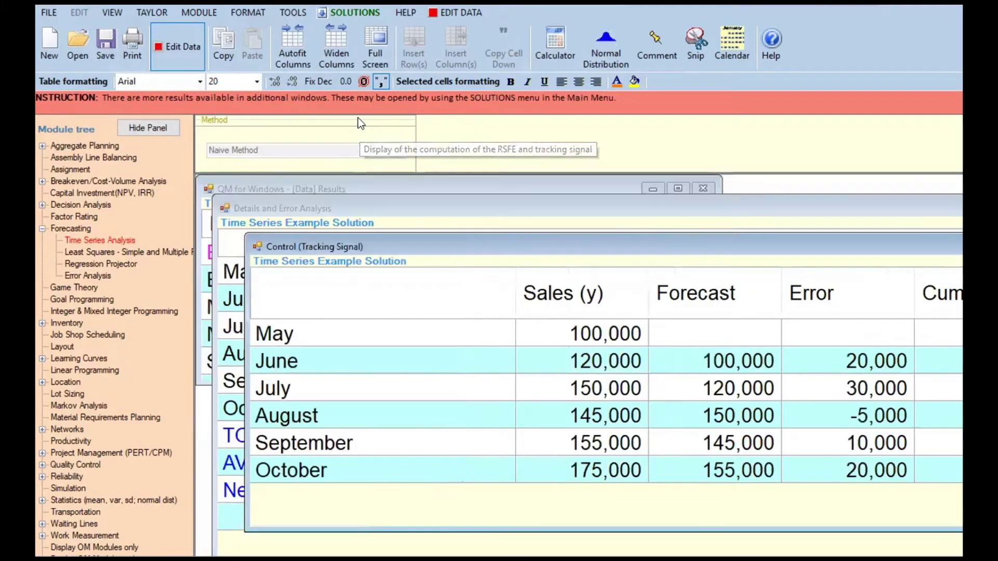
{"action": "double_click", "coordinate": [436, 244]}
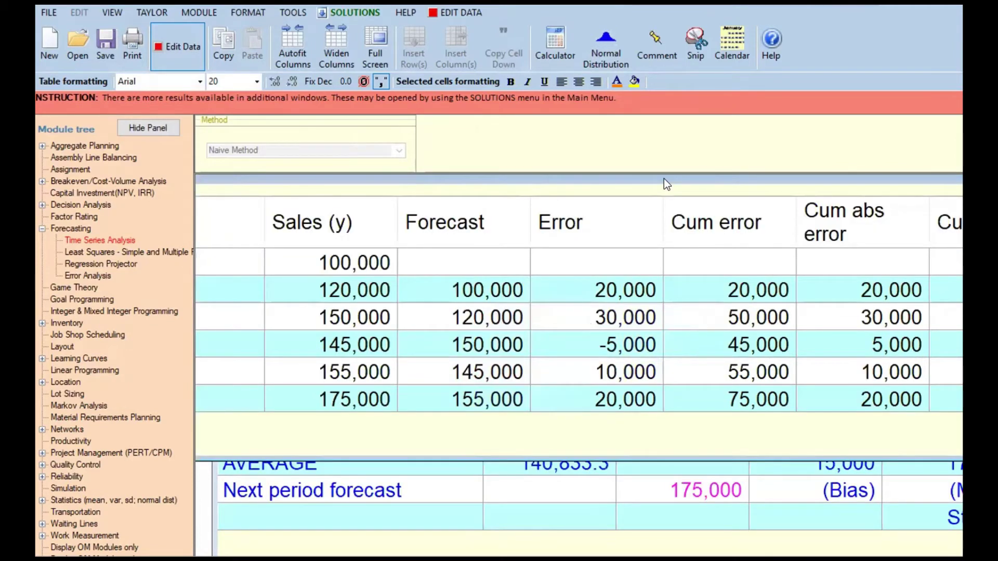
{"action": "double_click", "coordinate": [664, 179]}
{"action": "left_click", "coordinate": [360, 13]}
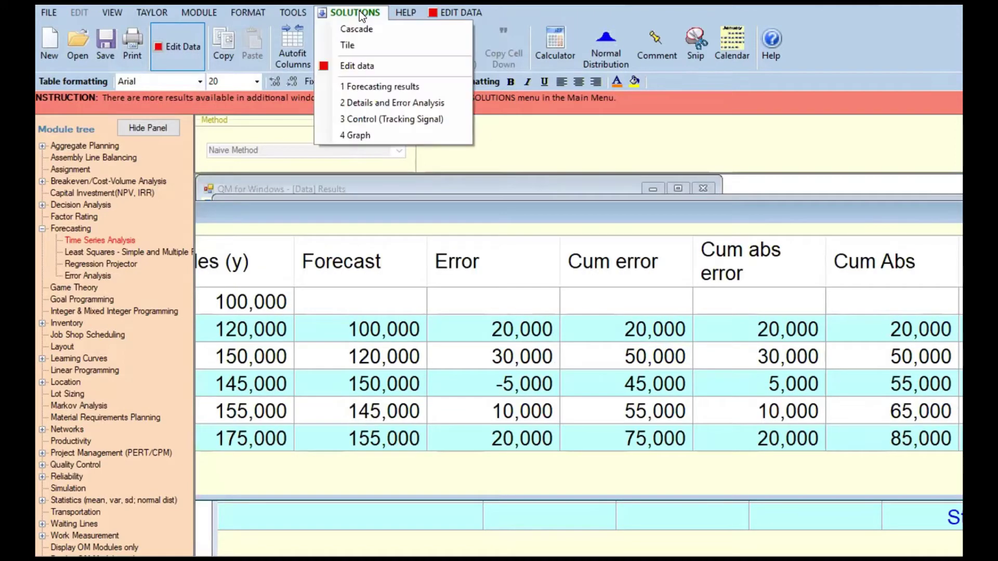
{"action": "left_click", "coordinate": [351, 135]}
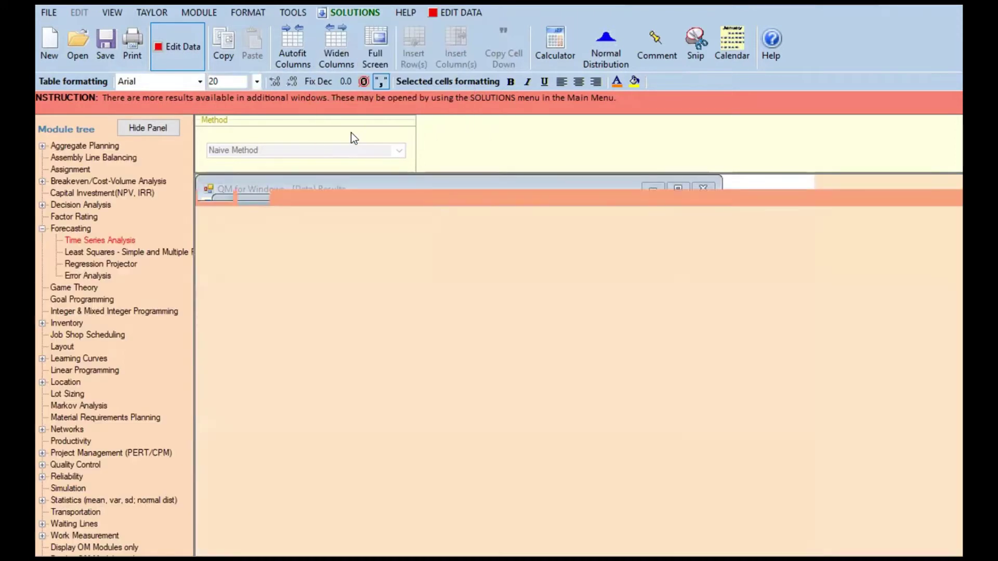
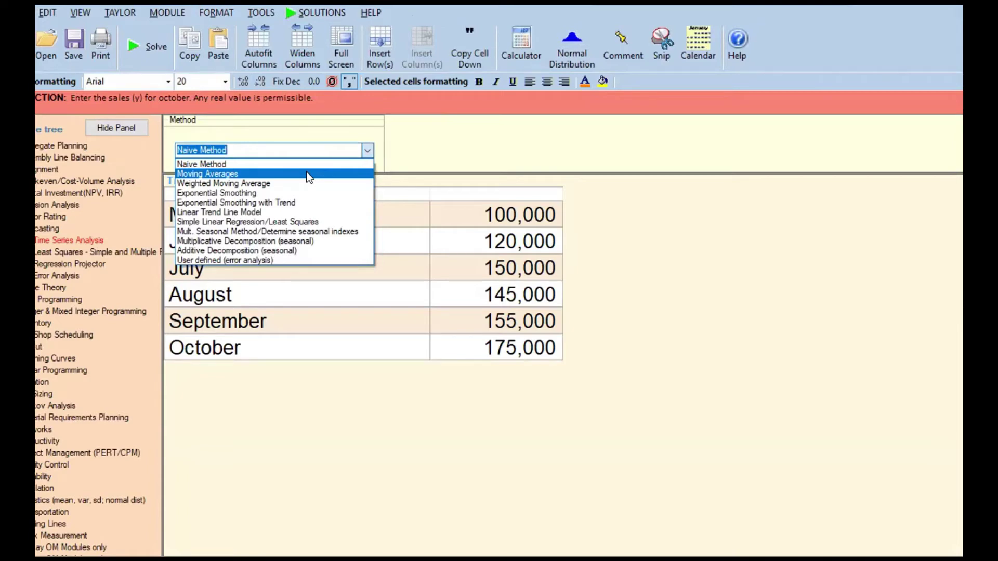
Step: Choose Moving Averages as the forecasting method with 2 periods to average, and point out the sales months involved
{"action": "left_click", "coordinate": [307, 174]}
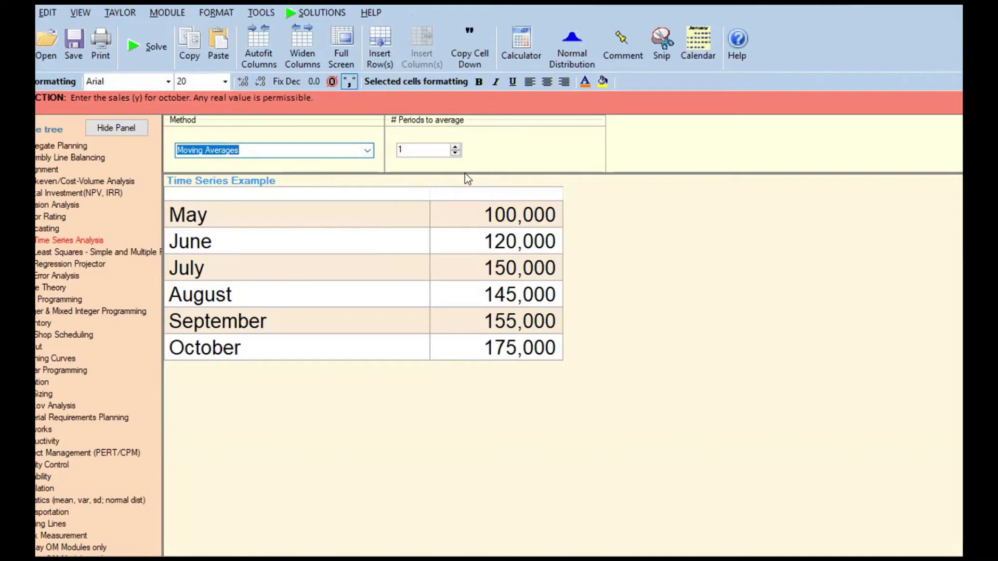
{"action": "left_click", "coordinate": [417, 148]}
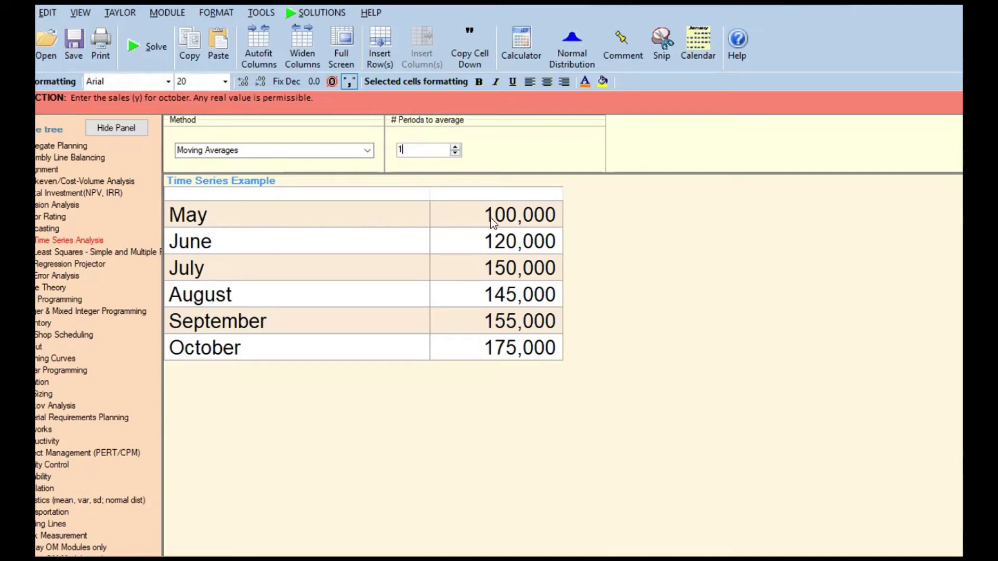
{"action": "left_click", "coordinate": [456, 147]}
{"action": "left_click_drag", "start_coordinate": [490, 224], "coordinate": [486, 283]}
{"action": "left_click", "coordinate": [476, 241]}
{"action": "left_click", "coordinate": [485, 291]}
{"action": "left_click", "coordinate": [478, 287]}
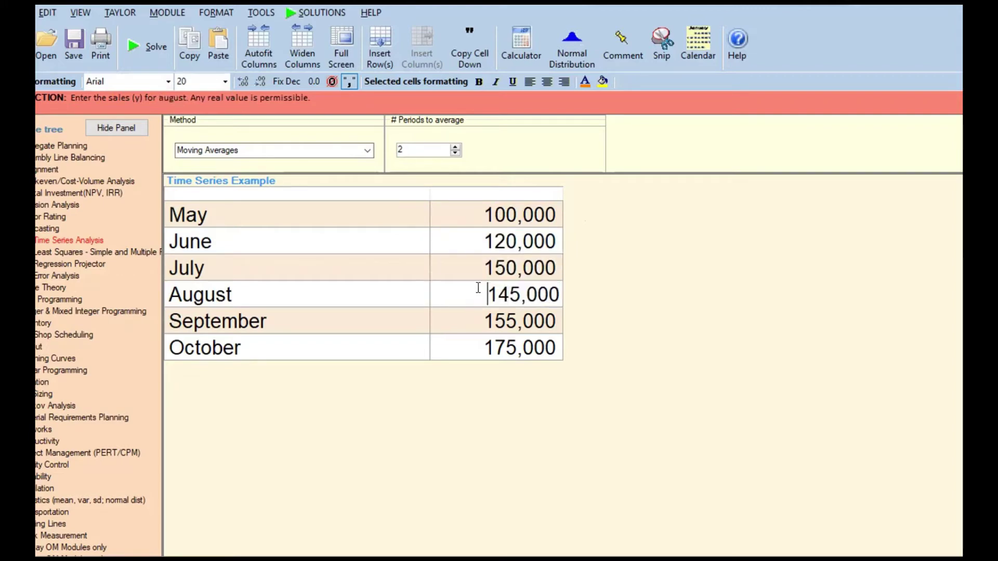
{"action": "key", "text": "shift+End"}
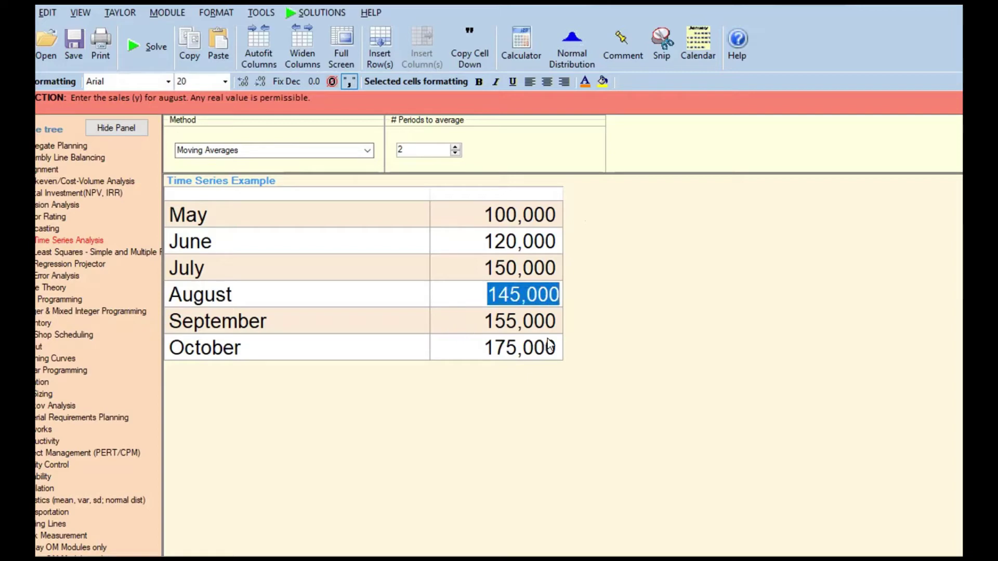
Step: Try 3 periods to average and highlight the successive three-month groups of sales, from May–July through August–October
{"action": "left_click", "coordinate": [456, 147]}
{"action": "left_click_drag", "start_coordinate": [475, 213], "coordinate": [562, 260]}
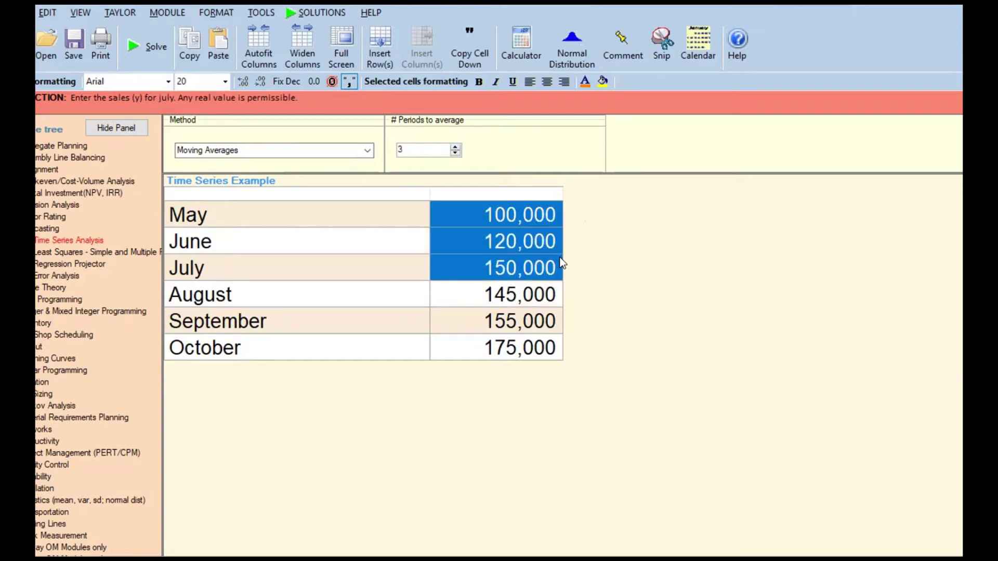
{"action": "left_click_drag", "start_coordinate": [472, 242], "coordinate": [545, 288]}
{"action": "left_click_drag", "start_coordinate": [463, 267], "coordinate": [534, 344]}
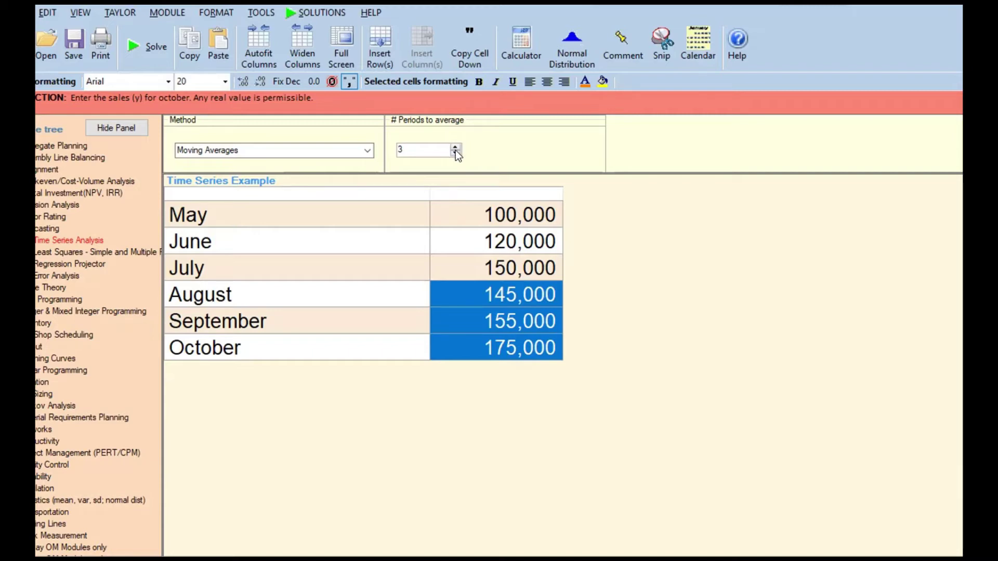
Step: Set the periods to average to 2 and solve the moving average problem without saving the data file
{"action": "left_click", "coordinate": [455, 152]}
{"action": "left_click", "coordinate": [451, 206]}
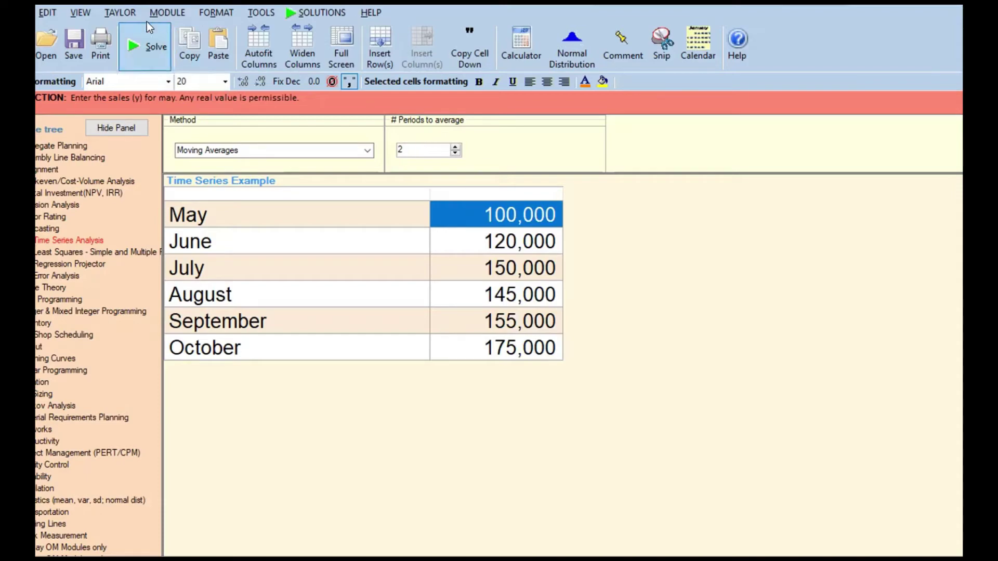
{"action": "left_click", "coordinate": [145, 46]}
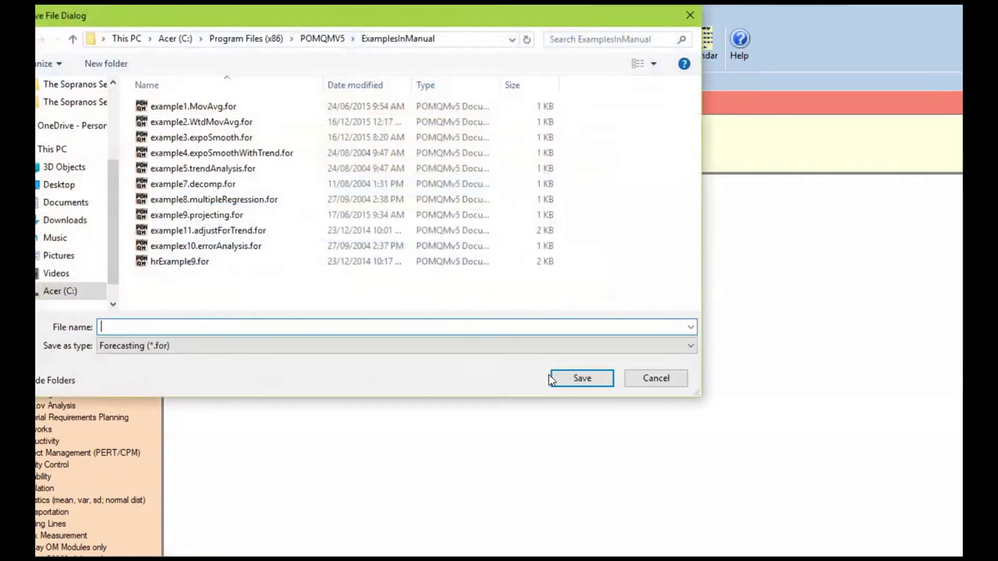
{"action": "left_click", "coordinate": [654, 379]}
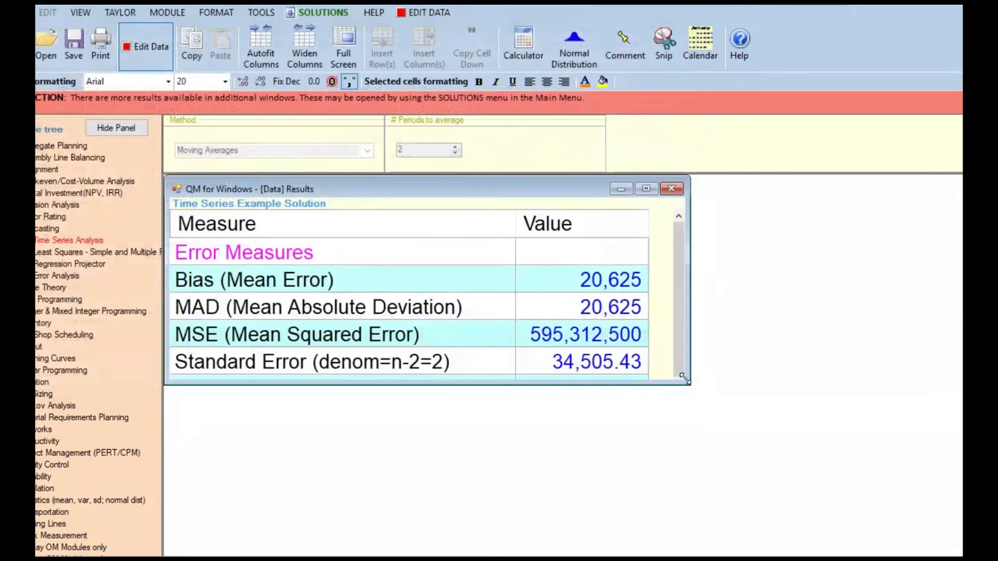
Step: Enlarge the two-period results window to examine the error measures and next period forecast, and open the forecast graph
{"action": "left_click_drag", "start_coordinate": [683, 377], "coordinate": [804, 453]}
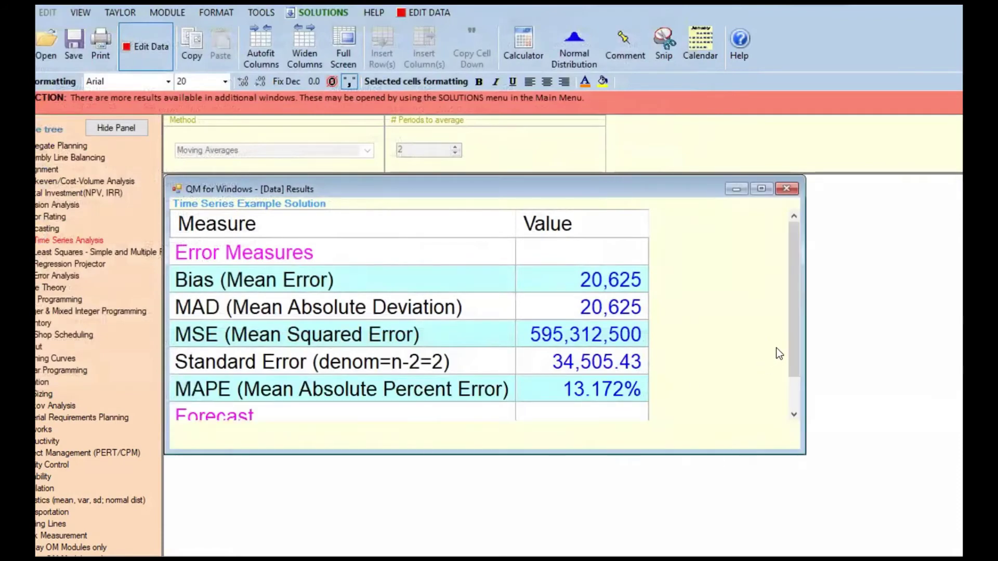
{"action": "left_click_drag", "start_coordinate": [793, 340], "coordinate": [794, 372]}
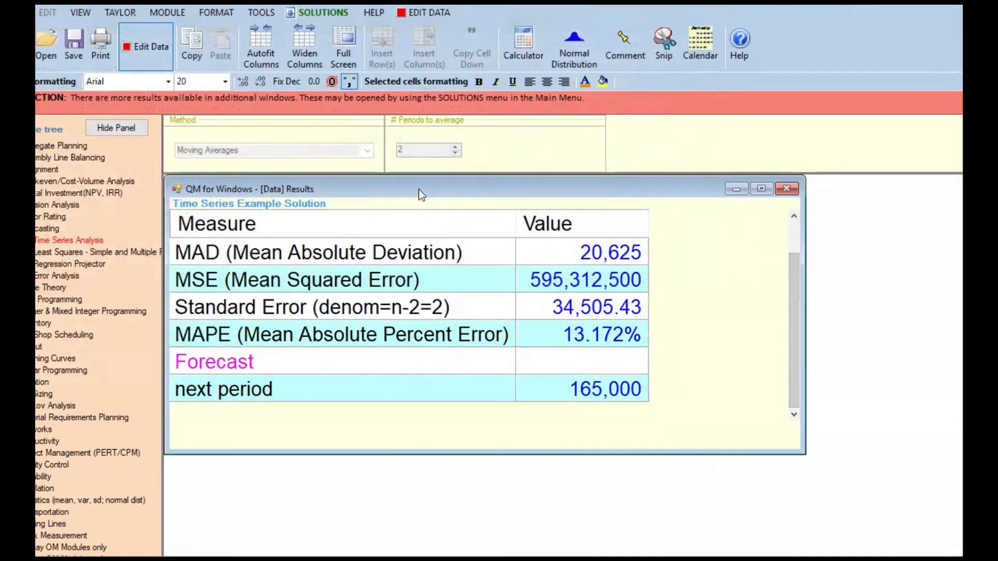
{"action": "left_click_drag", "start_coordinate": [424, 201], "coordinate": [428, 223]}
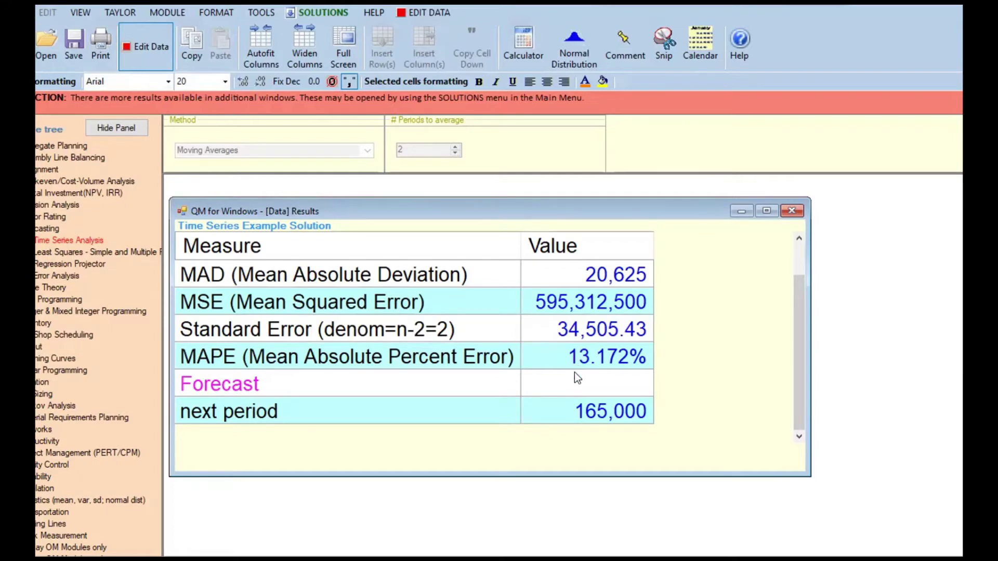
{"action": "left_click_drag", "start_coordinate": [545, 351], "coordinate": [653, 385]}
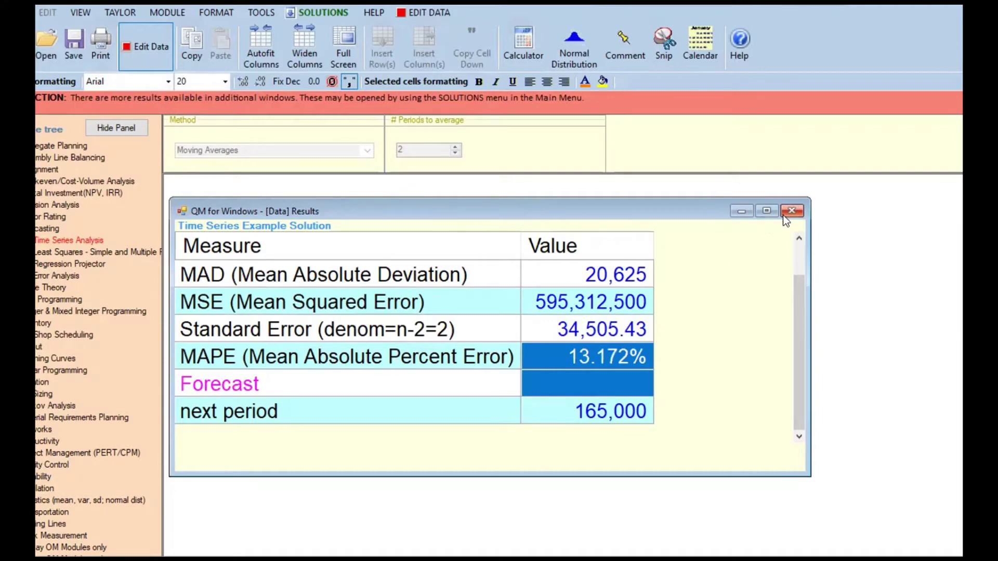
{"action": "left_click", "coordinate": [289, 12]}
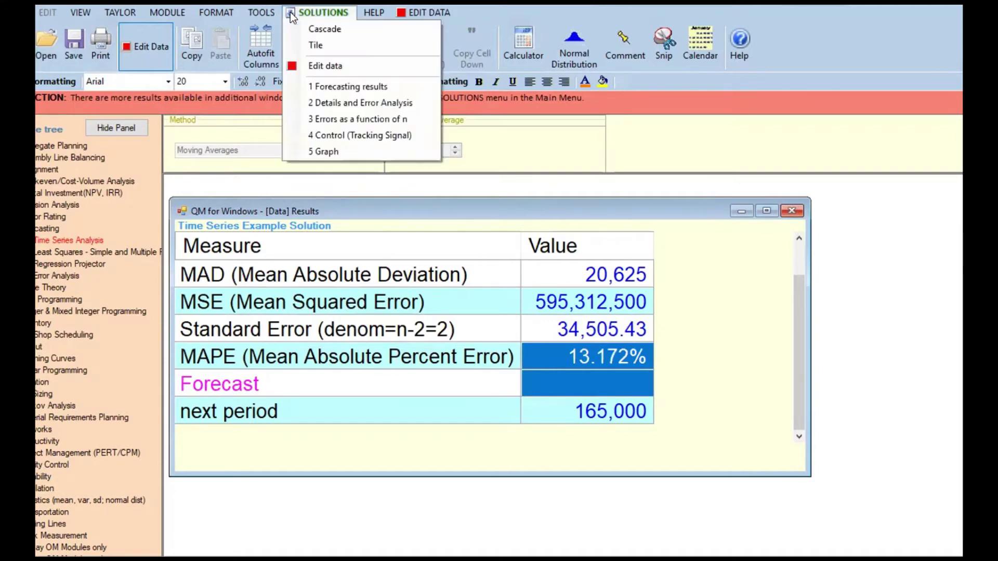
{"action": "left_click", "coordinate": [319, 151]}
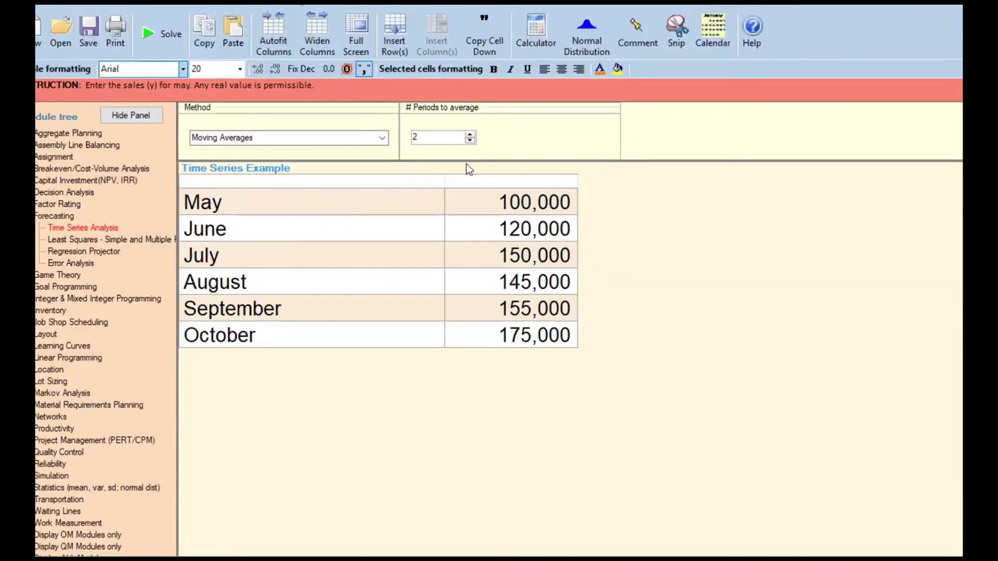
Step: Solve the moving average problem with 3 periods to average and examine its error measures and next period forecast
{"action": "left_click", "coordinate": [469, 134]}
{"action": "left_click", "coordinate": [158, 28]}
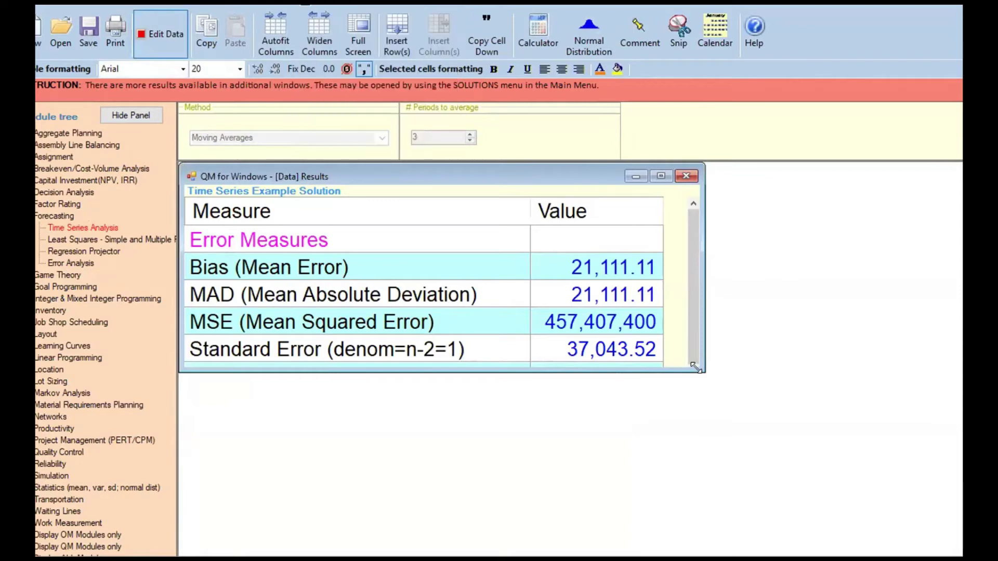
{"action": "left_click_drag", "start_coordinate": [695, 367], "coordinate": [788, 472]}
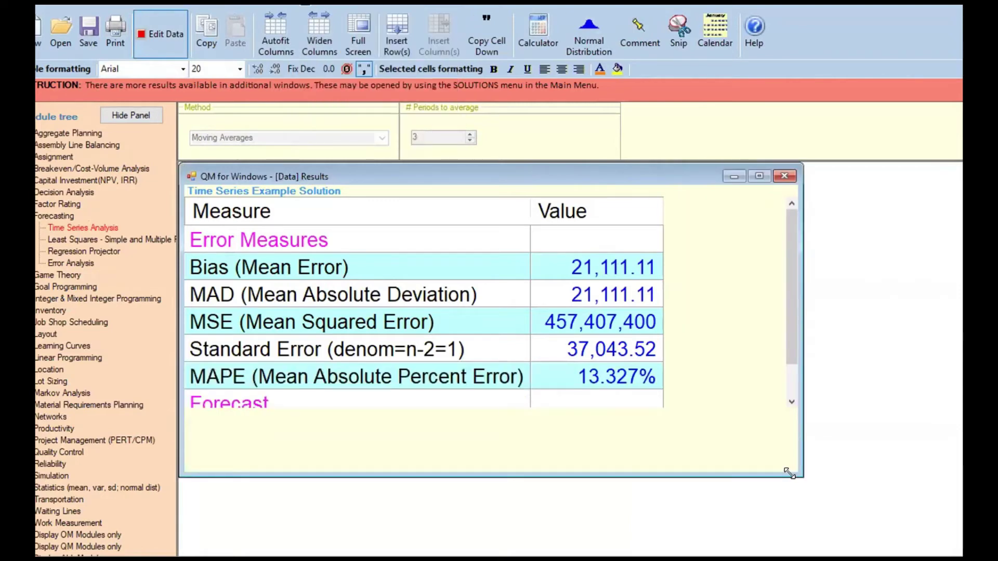
{"action": "left_click_drag", "start_coordinate": [793, 332], "coordinate": [798, 399]}
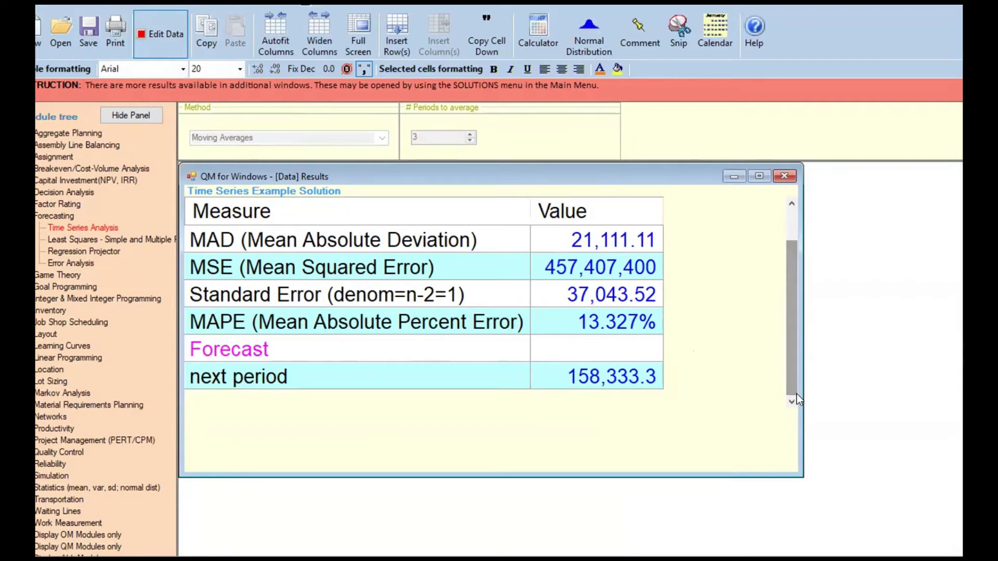
Step: Return to the data, solve with 4 periods to average, and enlarge the results window to examine the error measures
{"action": "left_click", "coordinate": [168, 41]}
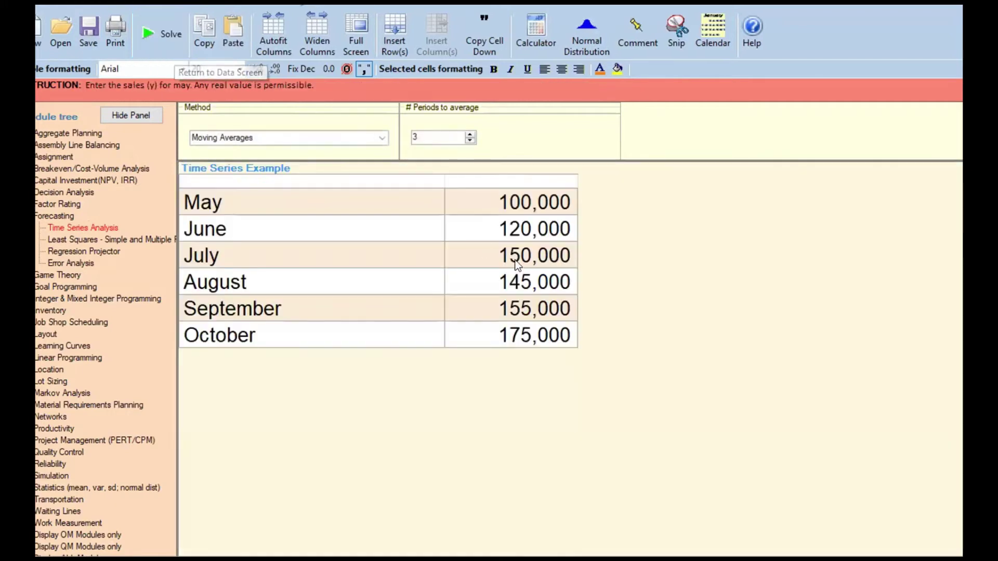
{"action": "left_click", "coordinate": [471, 136]}
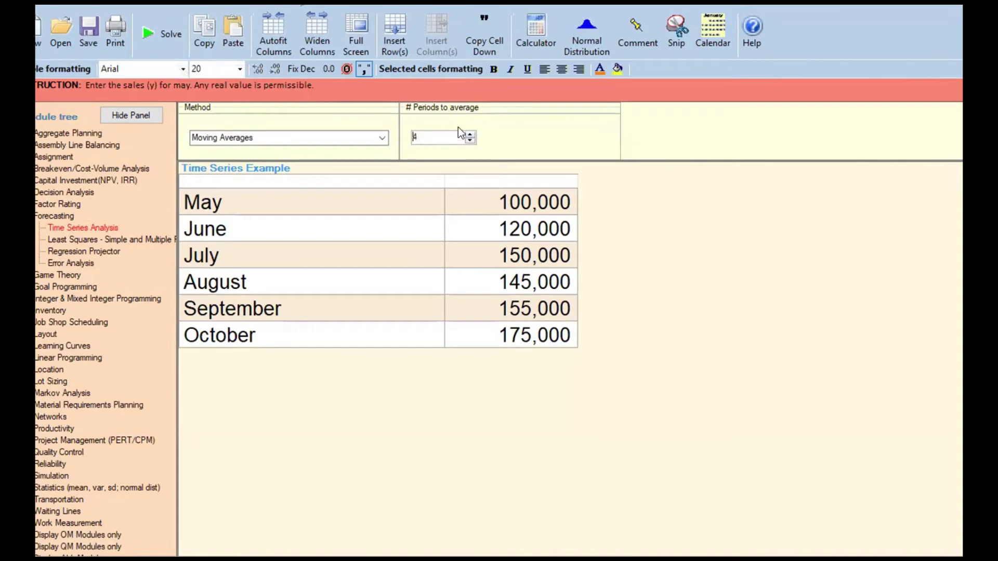
{"action": "left_click", "coordinate": [154, 36]}
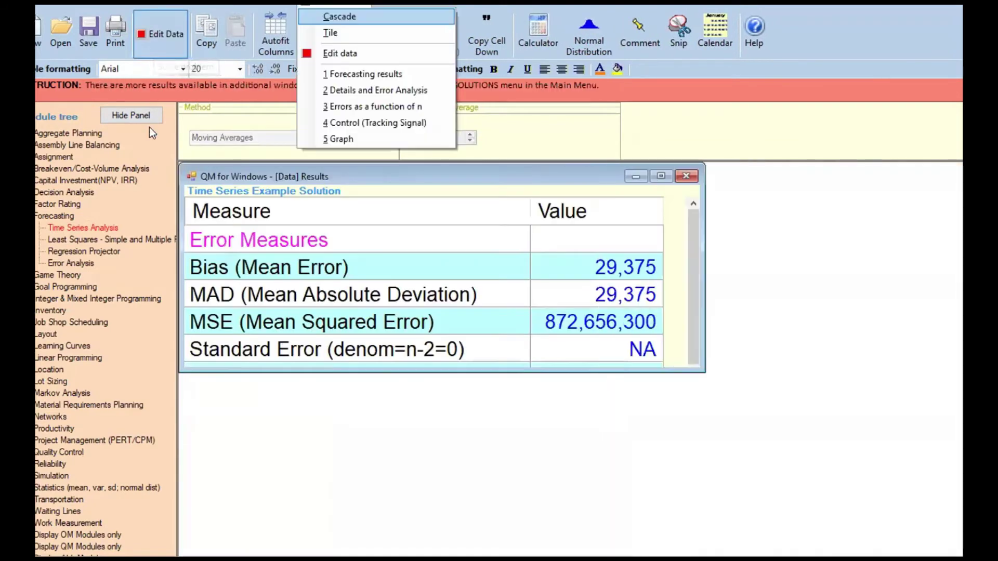
{"action": "left_click", "coordinate": [694, 366]}
{"action": "left_click_drag", "start_coordinate": [695, 367], "coordinate": [778, 436]}
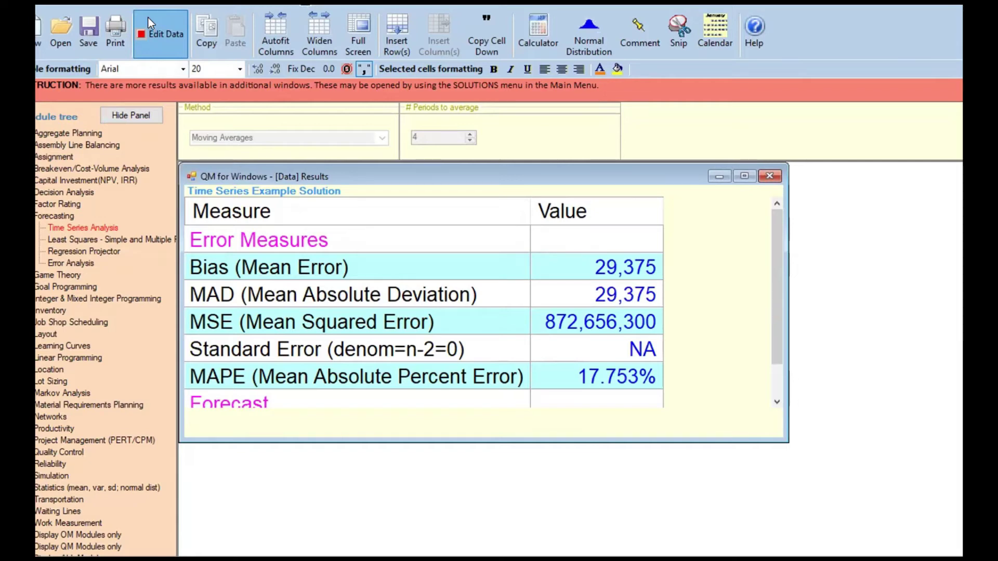
Step: Return to the sales data and change the forecasting method to Weighted Moving Average
{"action": "left_click", "coordinate": [148, 24]}
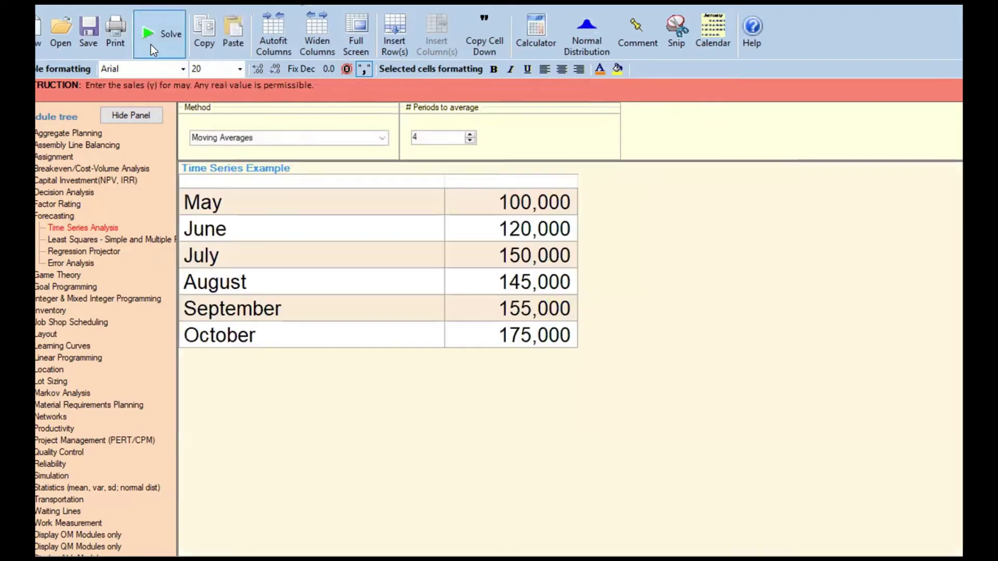
{"action": "left_click", "coordinate": [376, 136]}
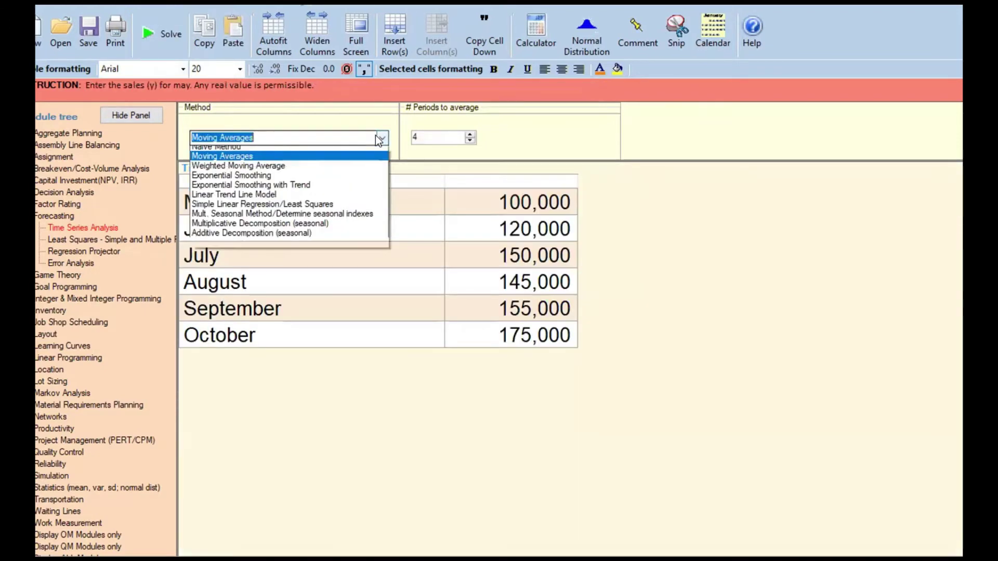
{"action": "left_click", "coordinate": [314, 172]}
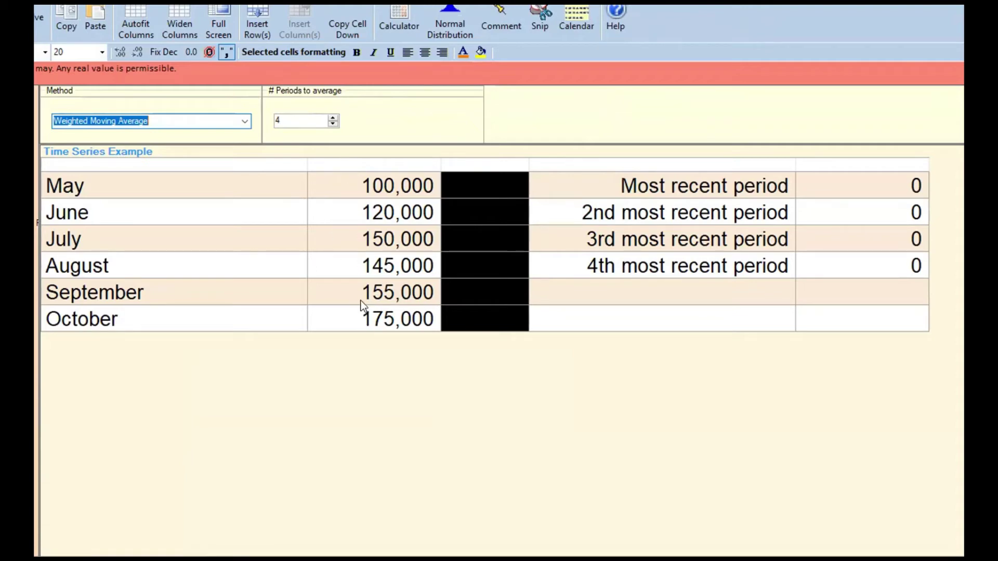
Step: Set the number of periods to average to 3 for the Weighted Moving Average
{"action": "left_click", "coordinate": [333, 124]}
{"action": "left_click", "coordinate": [333, 123]}
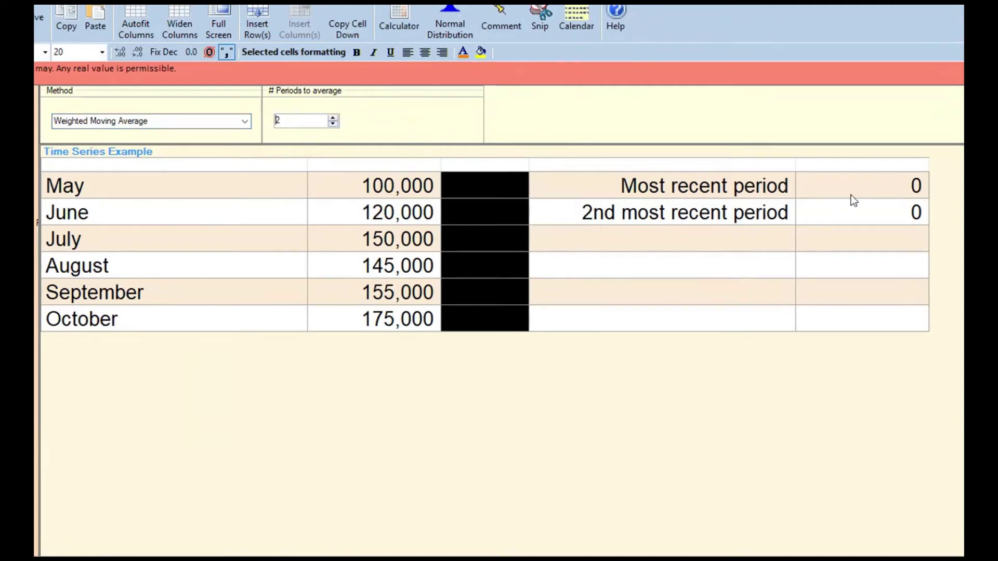
{"action": "left_click", "coordinate": [332, 117]}
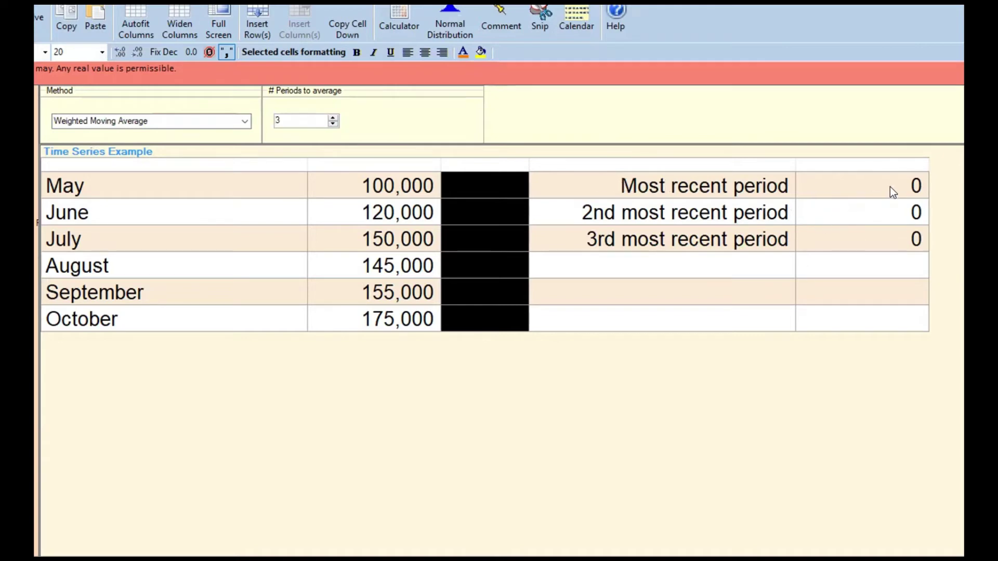
Step: Enter weights of 5 for the most recent period, 2 for the 2nd most recent and 1 for the 3rd most recent
{"action": "left_click", "coordinate": [883, 207]}
{"action": "left_click", "coordinate": [891, 237]}
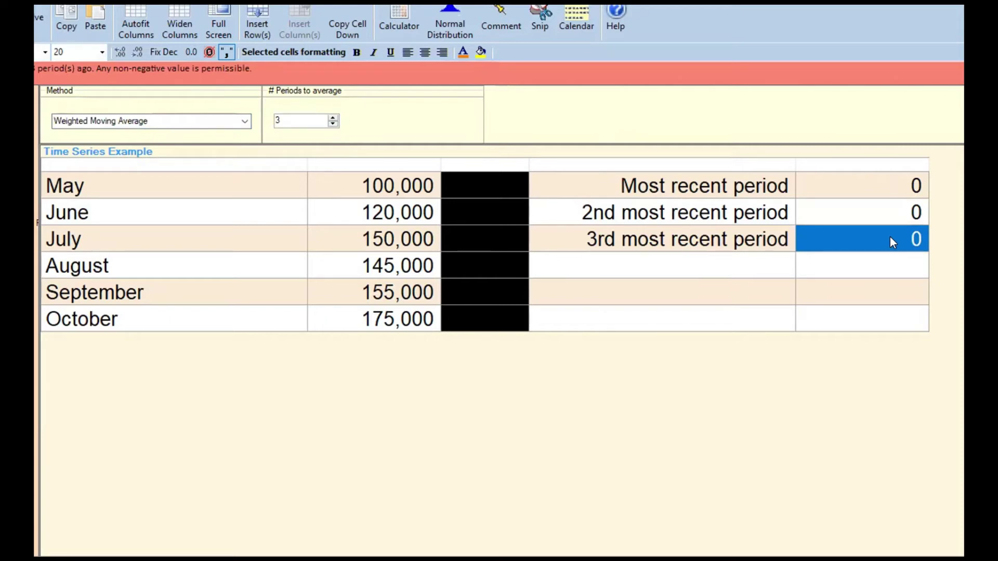
{"action": "left_click", "coordinate": [849, 186]}
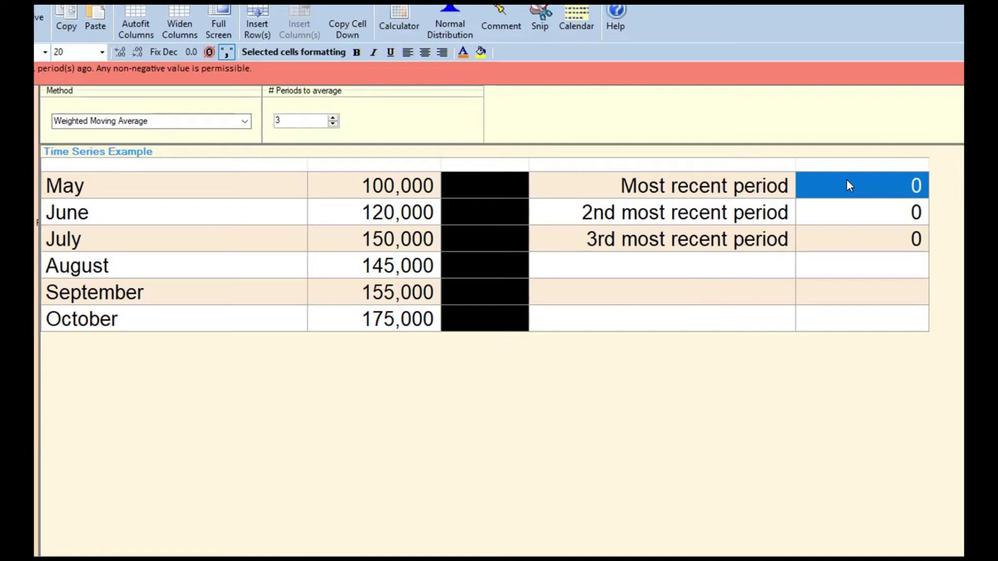
{"action": "left_click", "coordinate": [903, 183]}
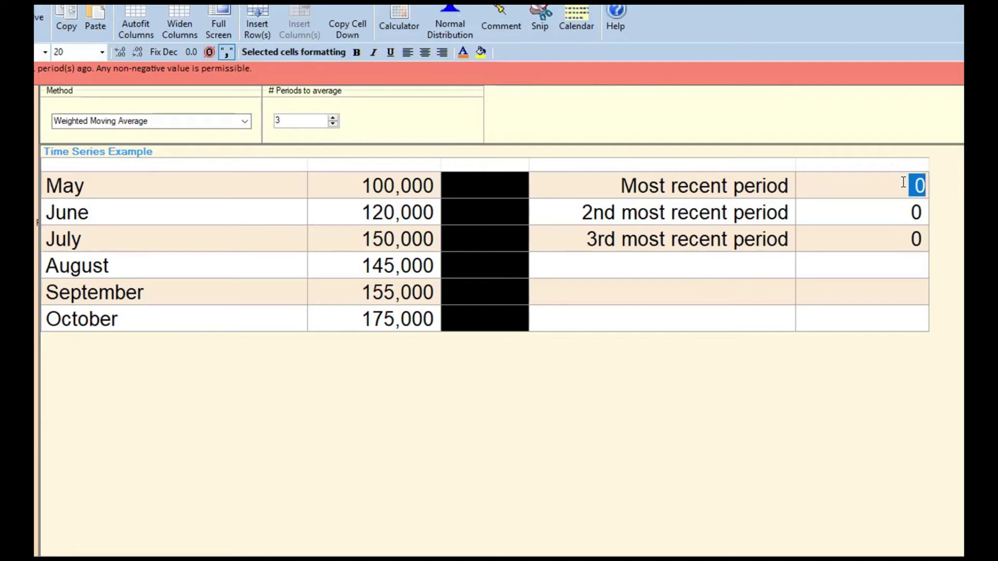
{"action": "type", "text": "5"}
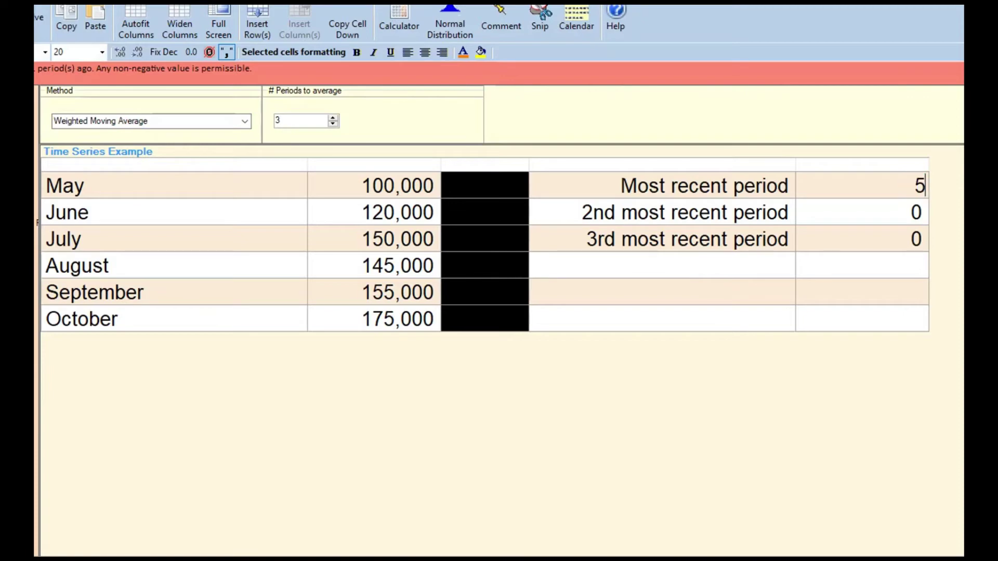
{"action": "left_click", "coordinate": [905, 212]}
{"action": "type", "text": "2"}
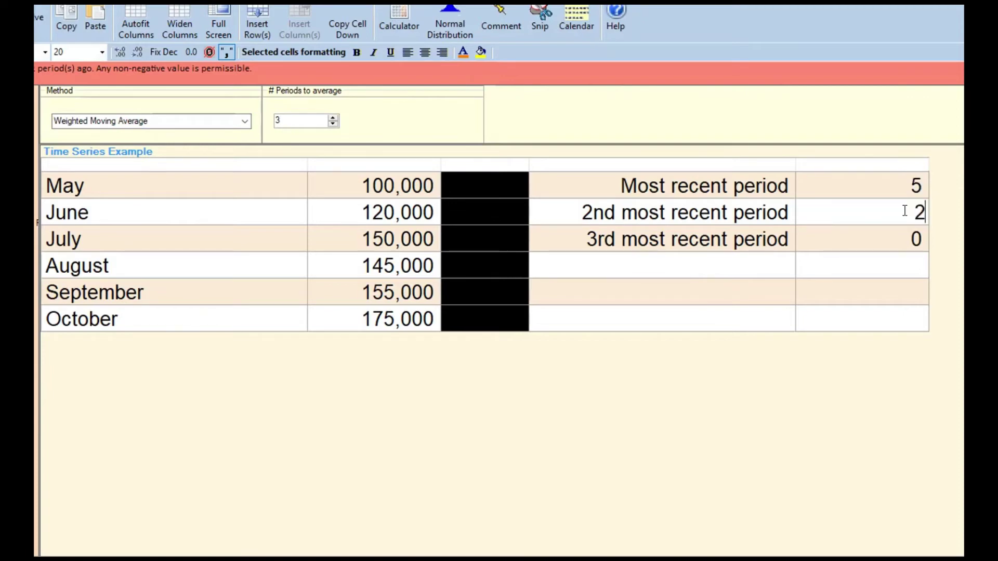
{"action": "left_click", "coordinate": [907, 238]}
{"action": "type", "text": "1"}
{"action": "left_click", "coordinate": [764, 287]}
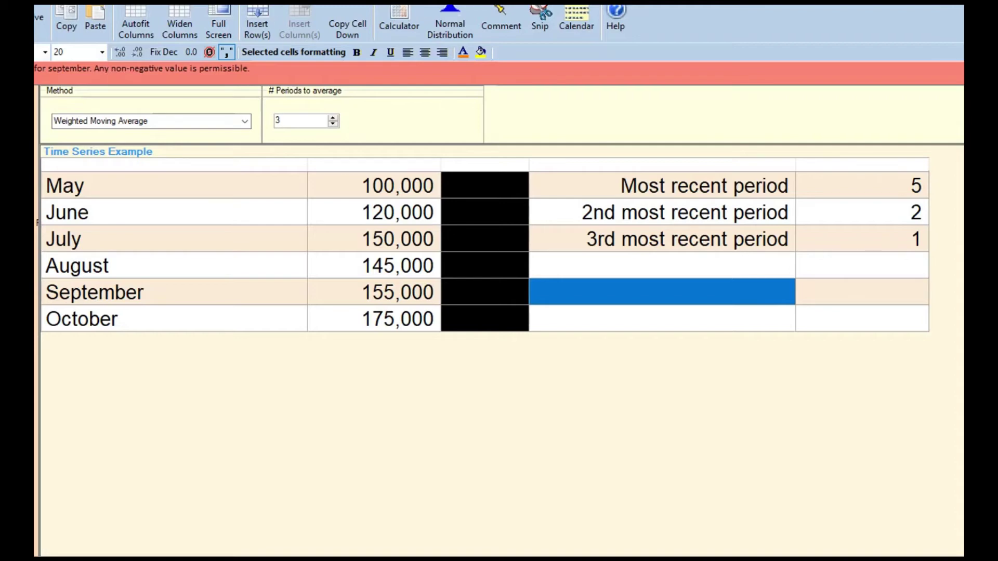
Step: Solve the weighted moving average problem and enlarge the results window to examine the error measures and next period forecast
{"action": "left_click", "coordinate": [39, 30]}
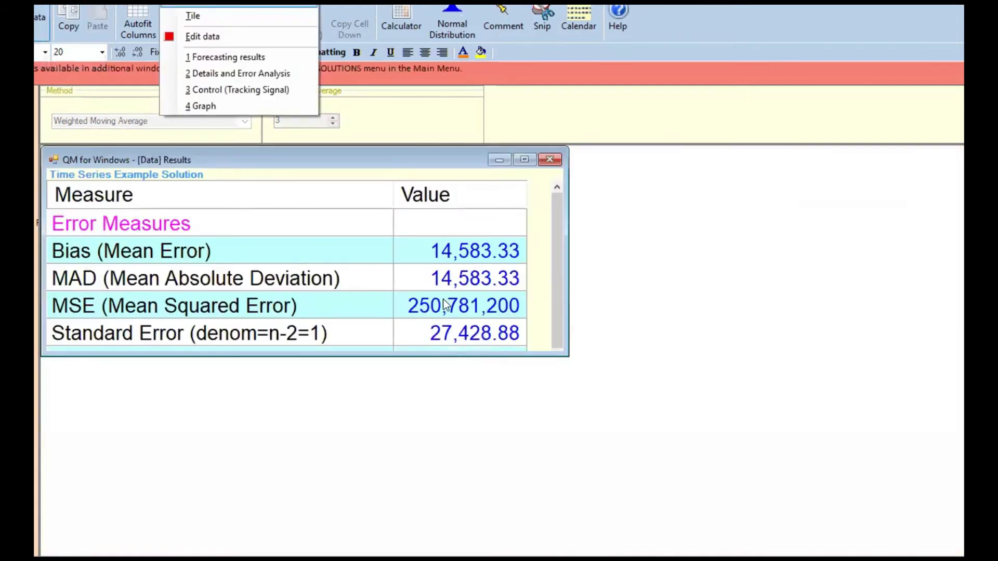
{"action": "left_click", "coordinate": [567, 355]}
{"action": "left_click_drag", "start_coordinate": [568, 355], "coordinate": [778, 444]}
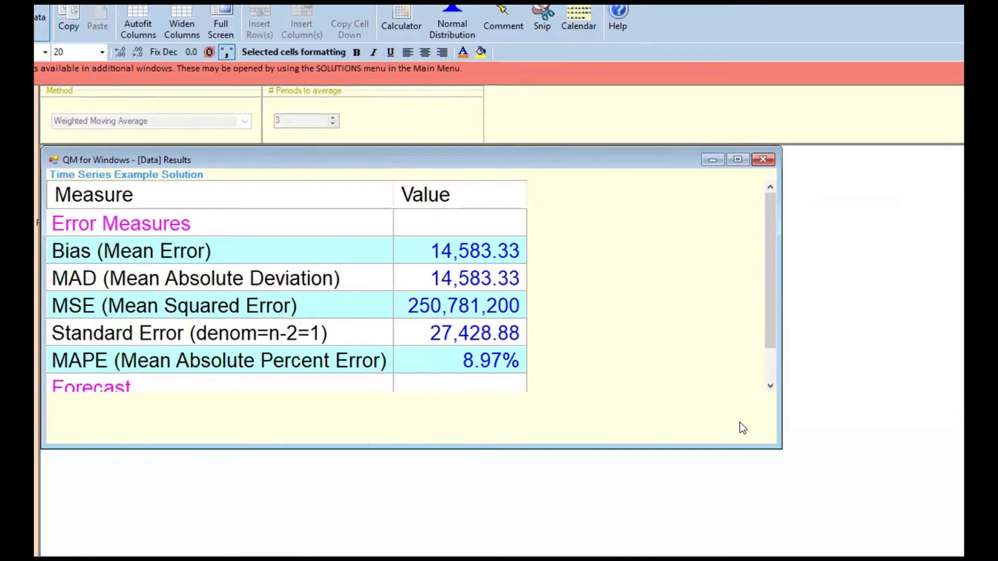
{"action": "left_click_drag", "start_coordinate": [769, 302], "coordinate": [782, 357]}
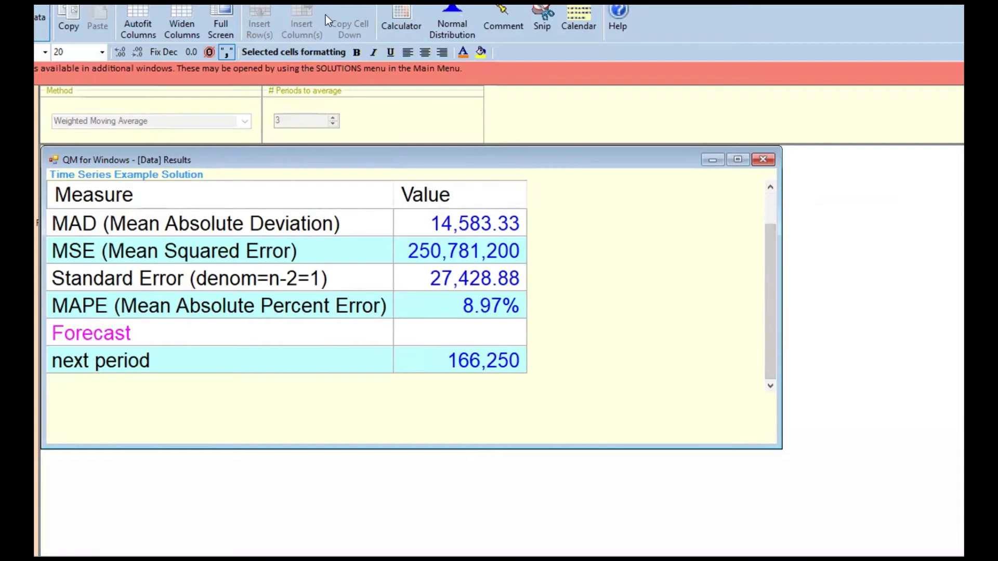
Step: Return to the sales data and review the October, September and August sales values
{"action": "key", "text": "alt+w"}
{"action": "key", "text": "Escape"}
{"action": "key", "text": "alt+w"}
{"action": "key", "text": "Escape"}
{"action": "key", "text": "alt+w"}
{"action": "key", "text": "e"}
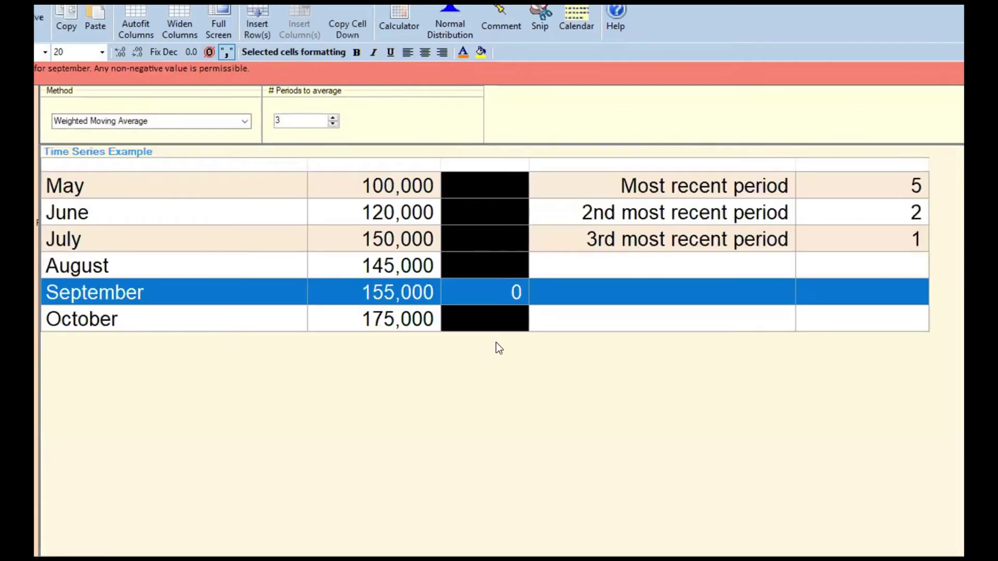
{"action": "left_click_drag", "start_coordinate": [534, 301], "coordinate": [582, 318]}
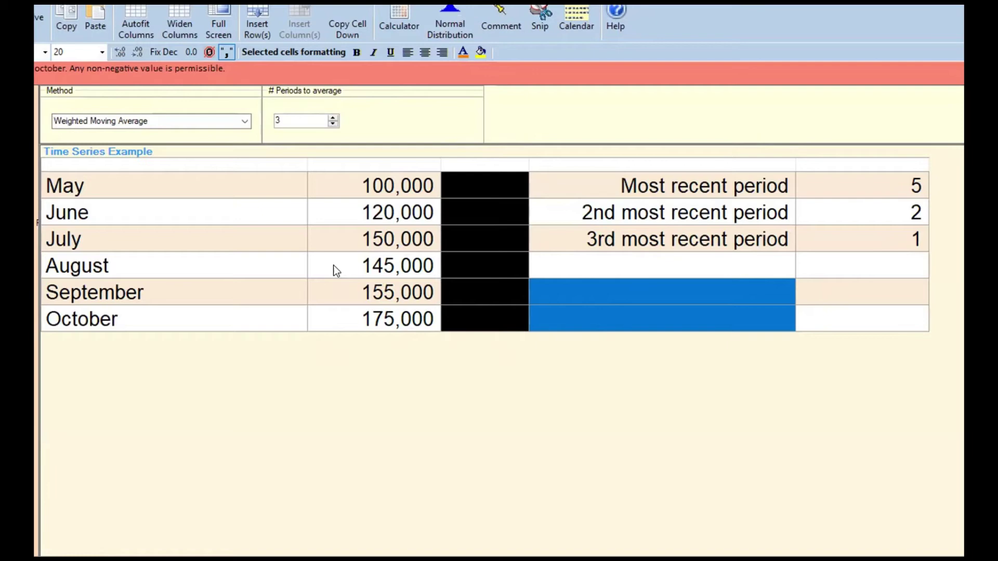
{"action": "left_click", "coordinate": [357, 320]}
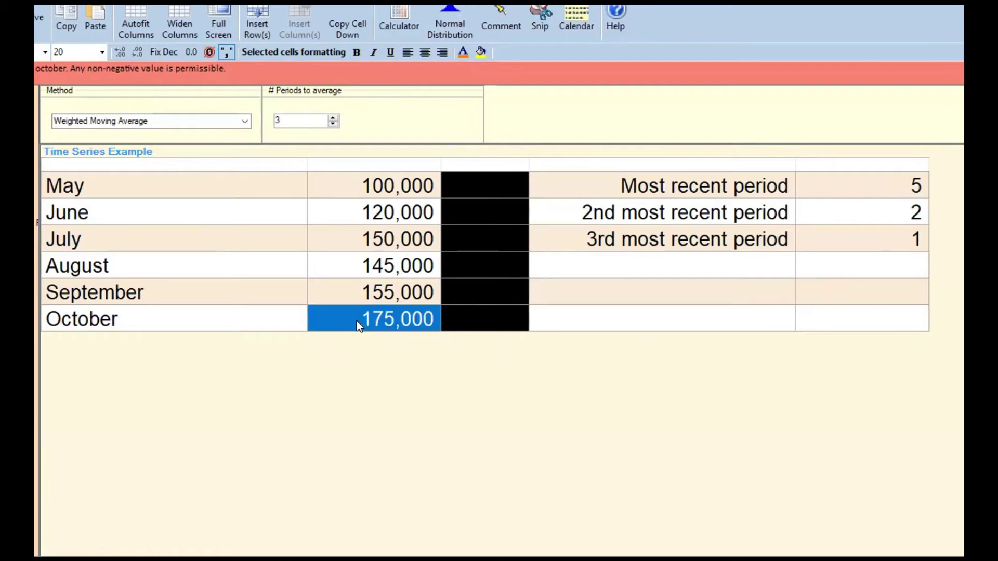
{"action": "left_click", "coordinate": [350, 294]}
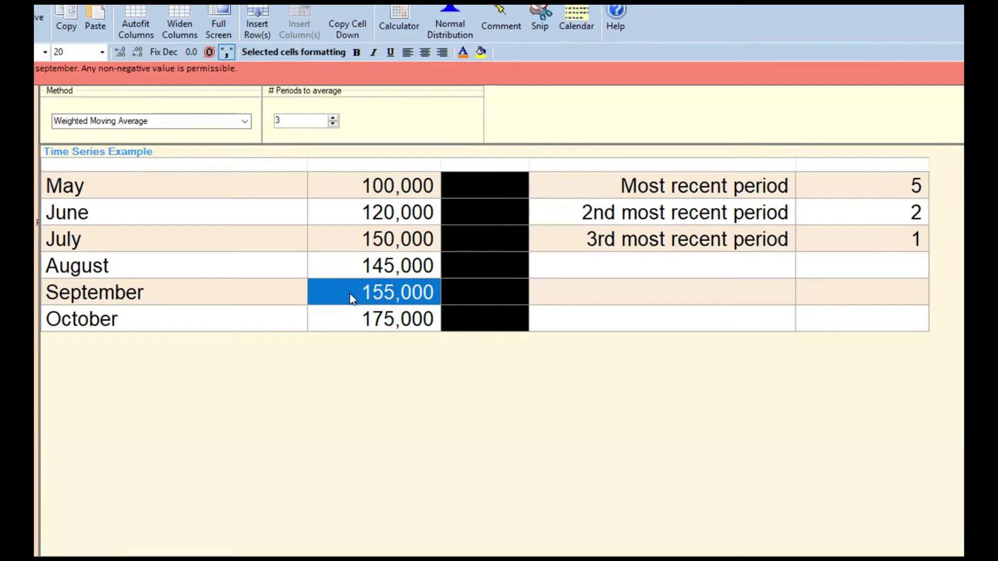
{"action": "left_click", "coordinate": [337, 261]}
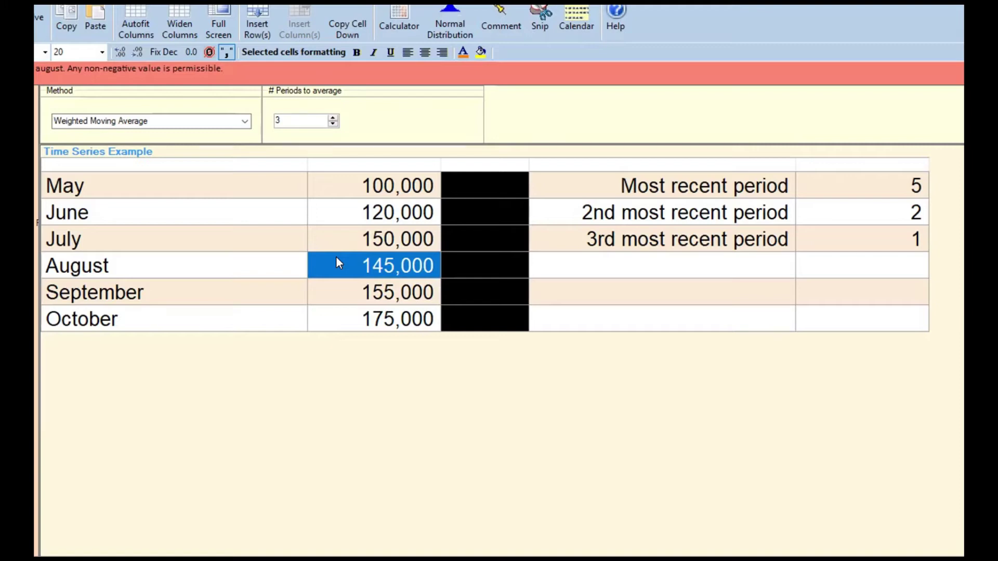
{"action": "left_click", "coordinate": [341, 321]}
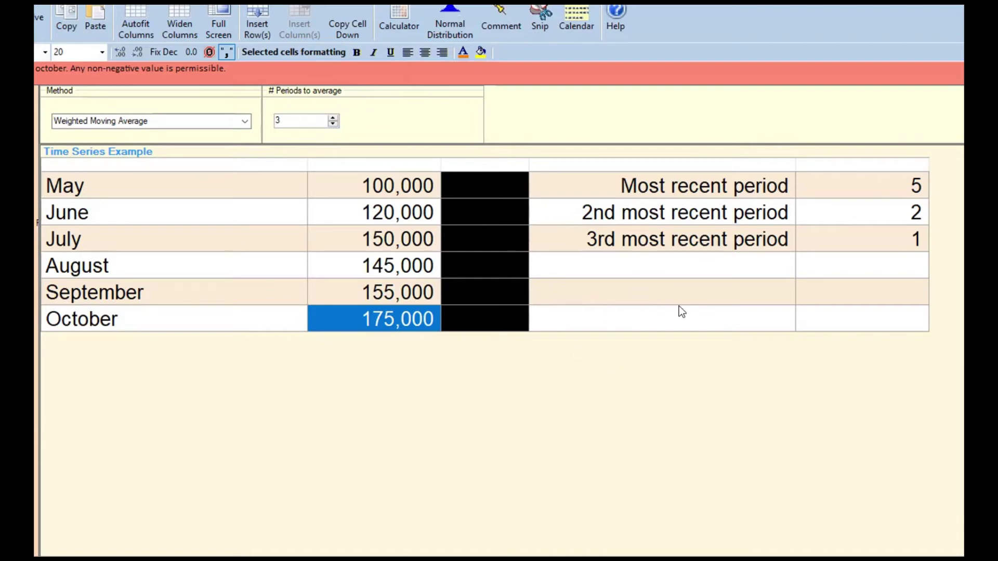
Step: Change the weight of the most recent period to 4
{"action": "left_click", "coordinate": [861, 203]}
{"action": "left_click", "coordinate": [864, 192]}
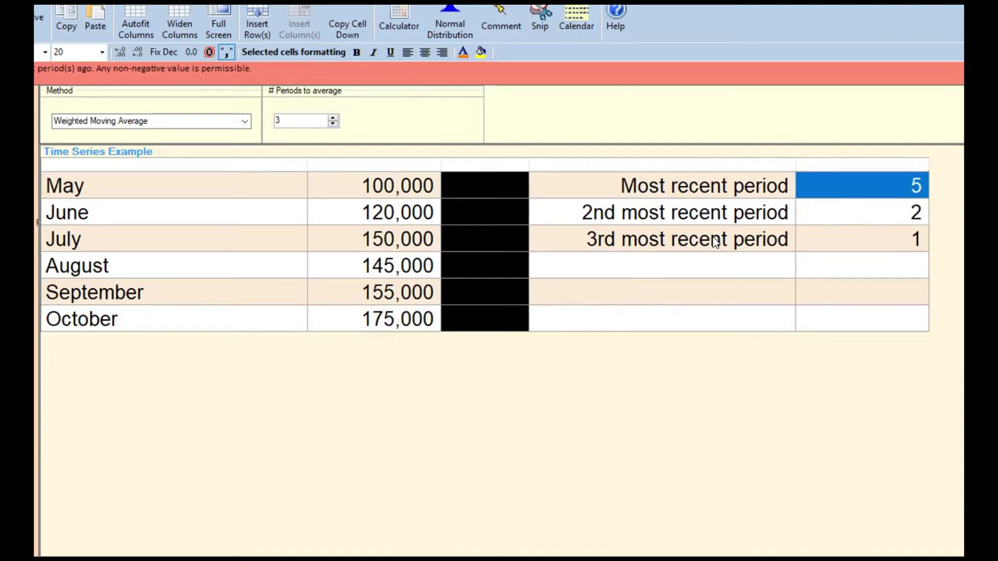
{"action": "type", "text": "4"}
{"action": "key", "text": "Return"}
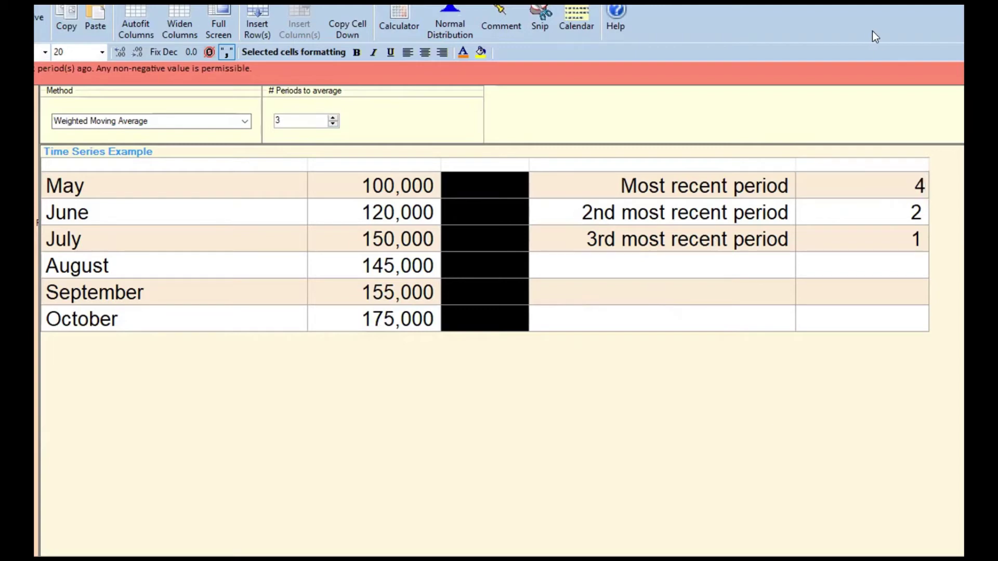
{"action": "left_click", "coordinate": [893, 217]}
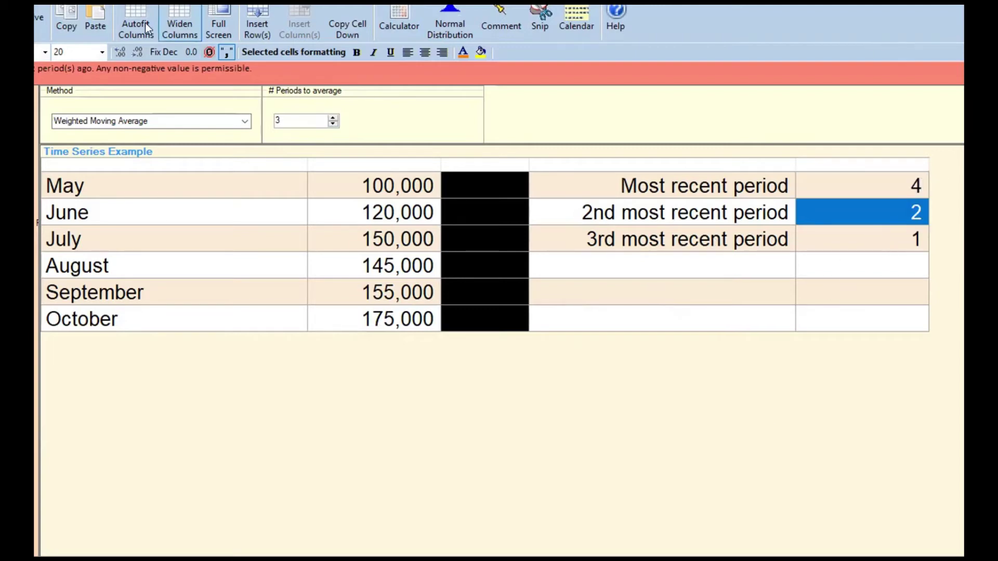
Step: Solve the problem with the changed weight and enlarge the results window to examine the error measures
{"action": "left_click", "coordinate": [38, 22]}
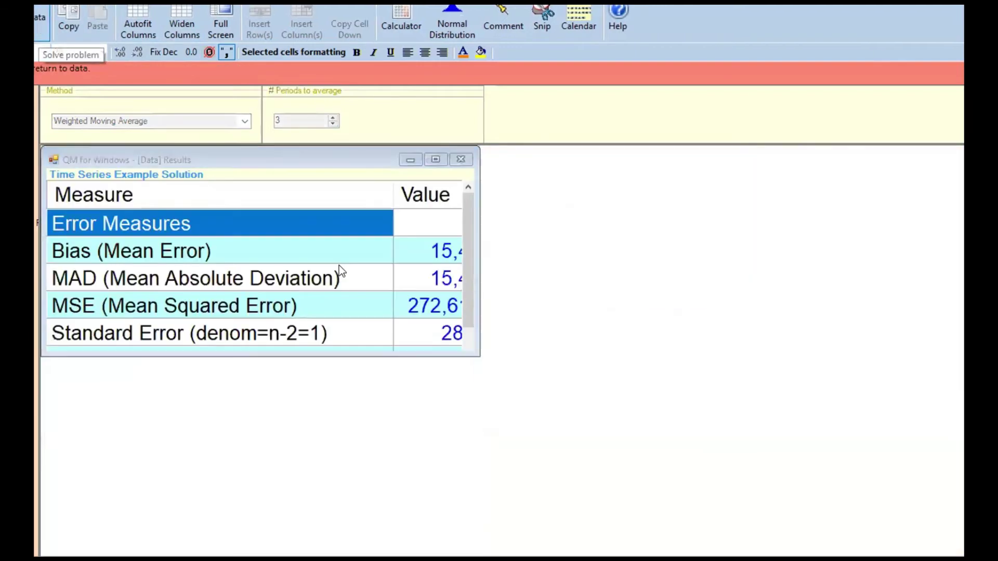
{"action": "key", "text": "ctrl+s"}
{"action": "left_click", "coordinate": [544, 348]}
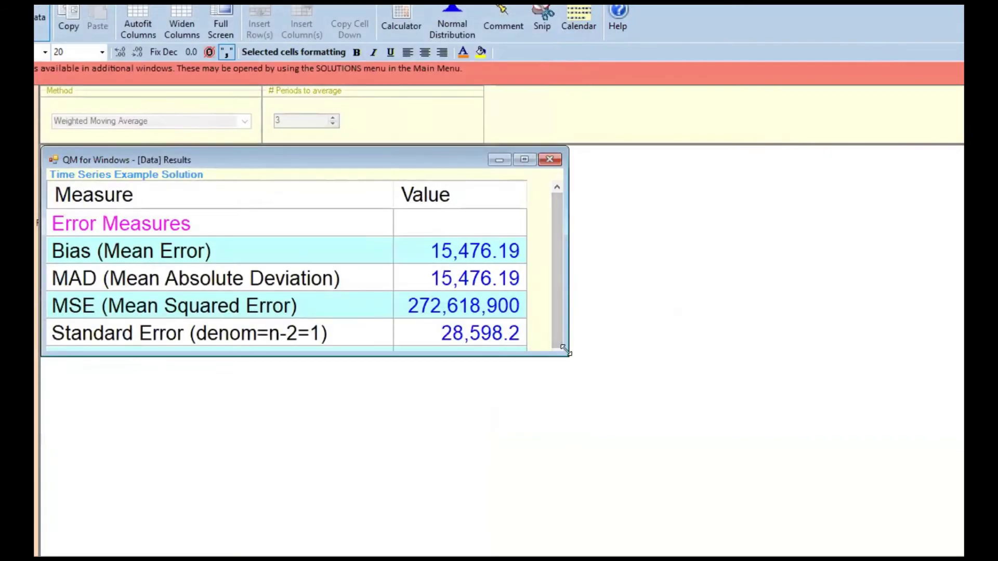
{"action": "left_click_drag", "start_coordinate": [565, 350], "coordinate": [730, 466]}
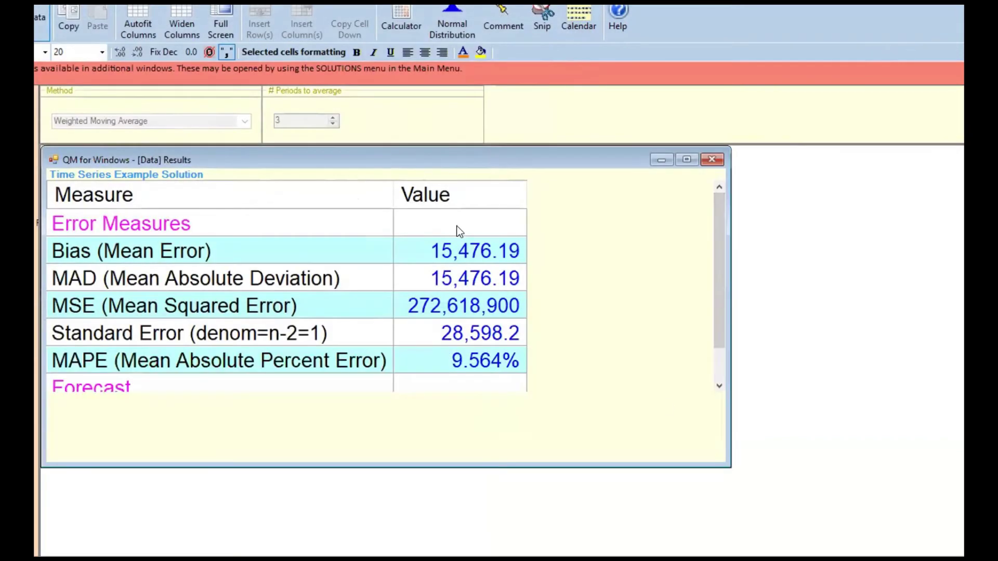
Step: Close the results, Details and Error Analysis, tracking signal and graph windows to get back to the sales data
{"action": "left_click", "coordinate": [710, 158]}
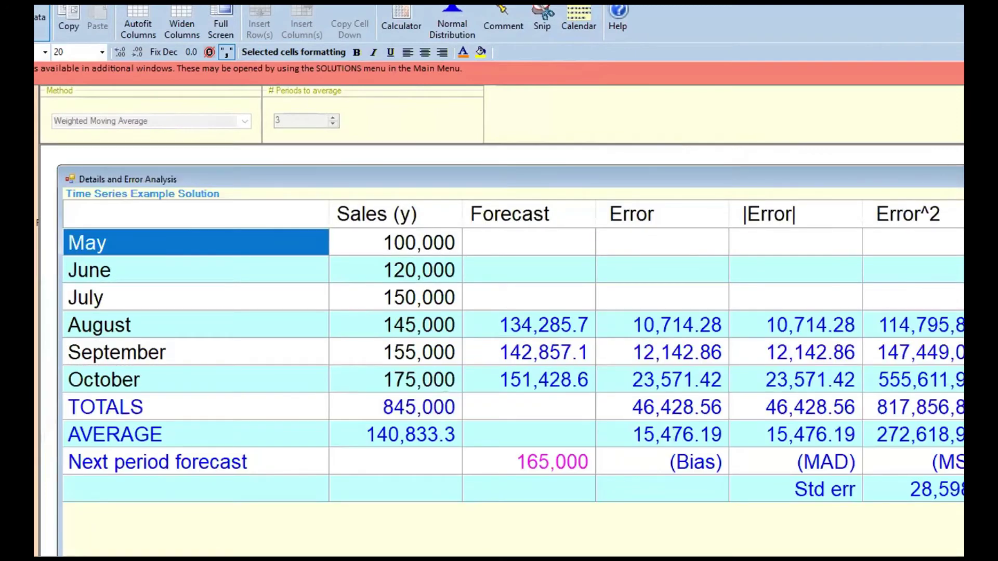
{"action": "key", "text": "ctrl+F4"}
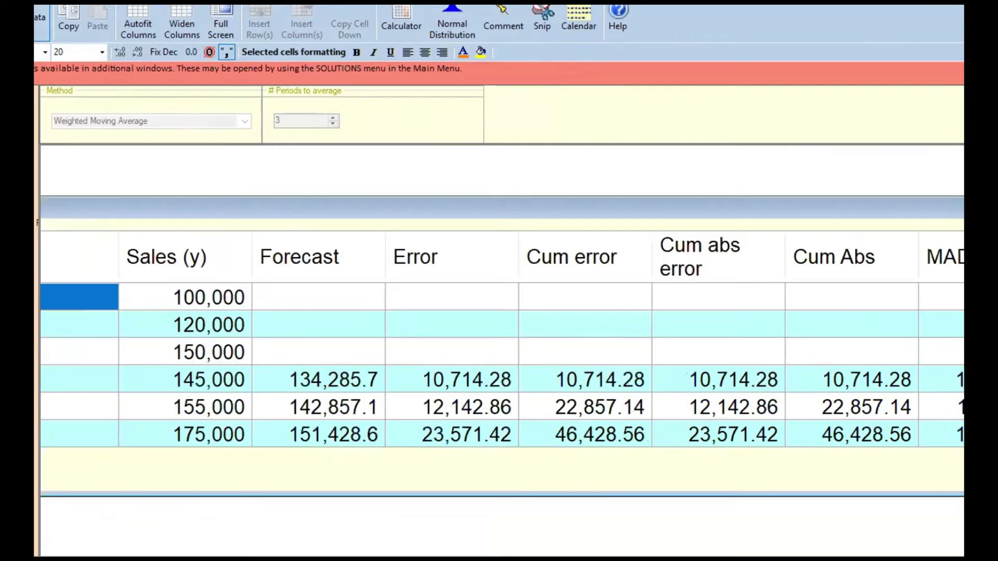
{"action": "key", "text": "ctrl+F4"}
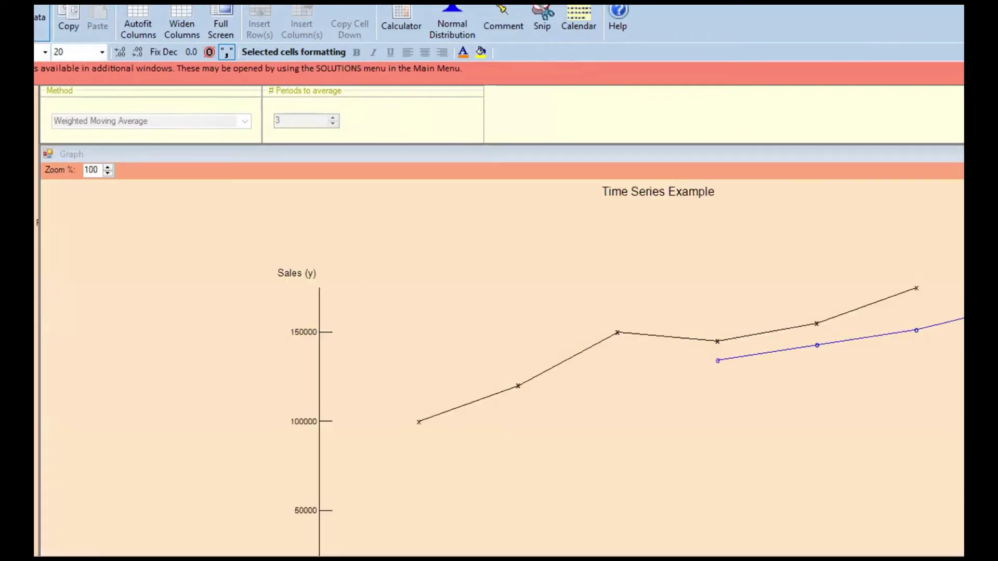
{"action": "key", "text": "ctrl+F4"}
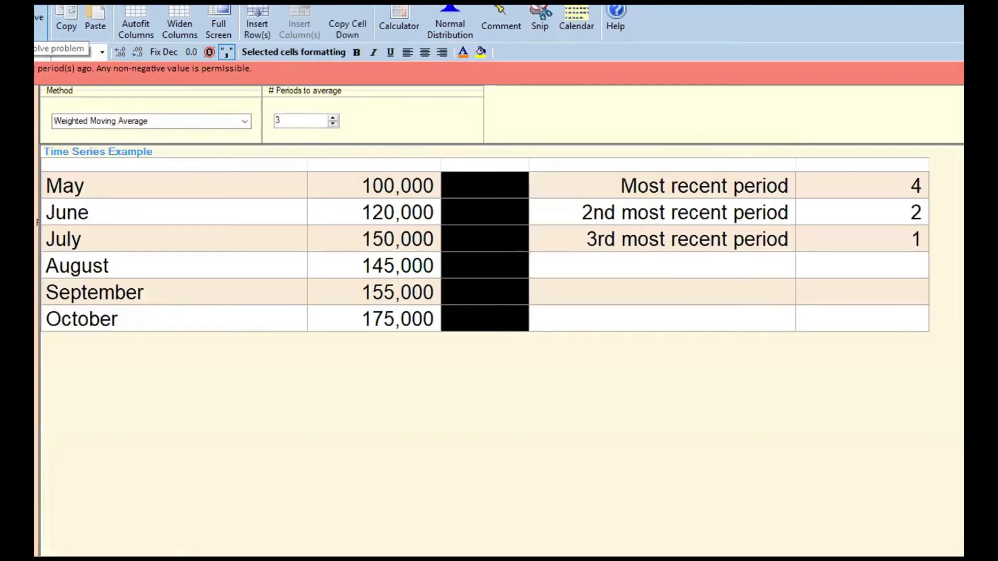
Step: Set the weights to 5.5 for the most recent period, 2.3 for the 2nd most recent and 0.8 for the 3rd most recent
{"action": "left_click", "coordinate": [907, 191]}
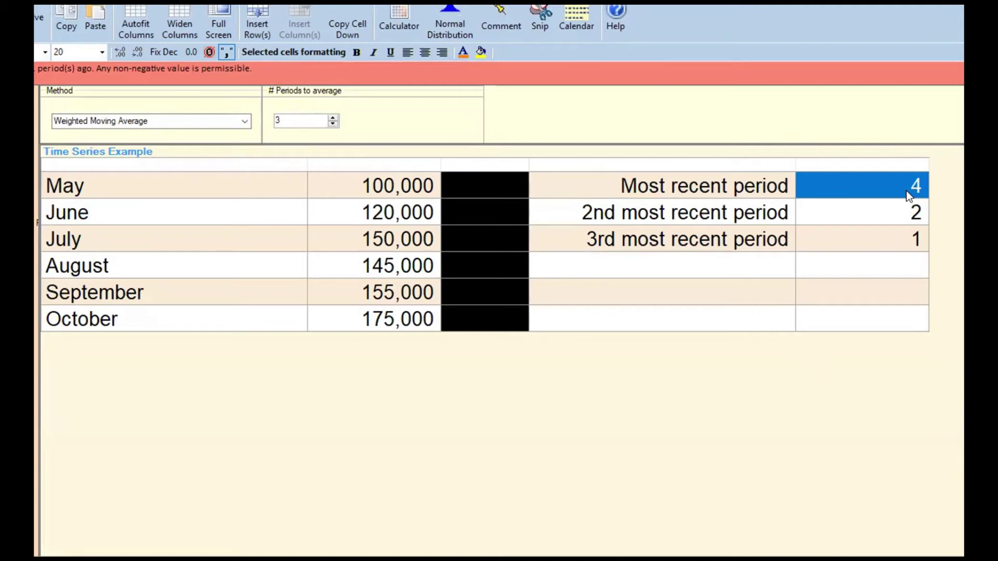
{"action": "type", "text": "5.5"}
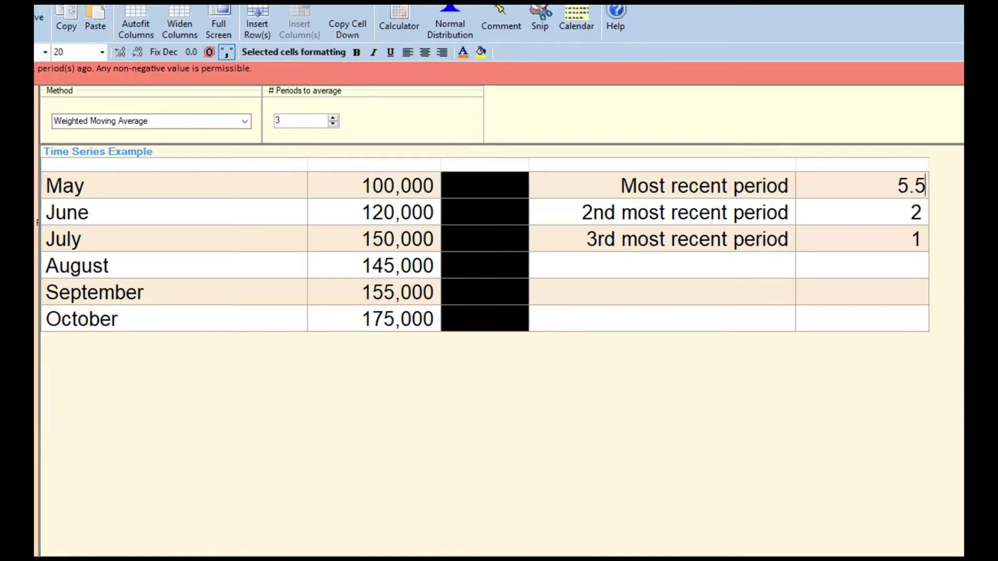
{"action": "left_click", "coordinate": [906, 211]}
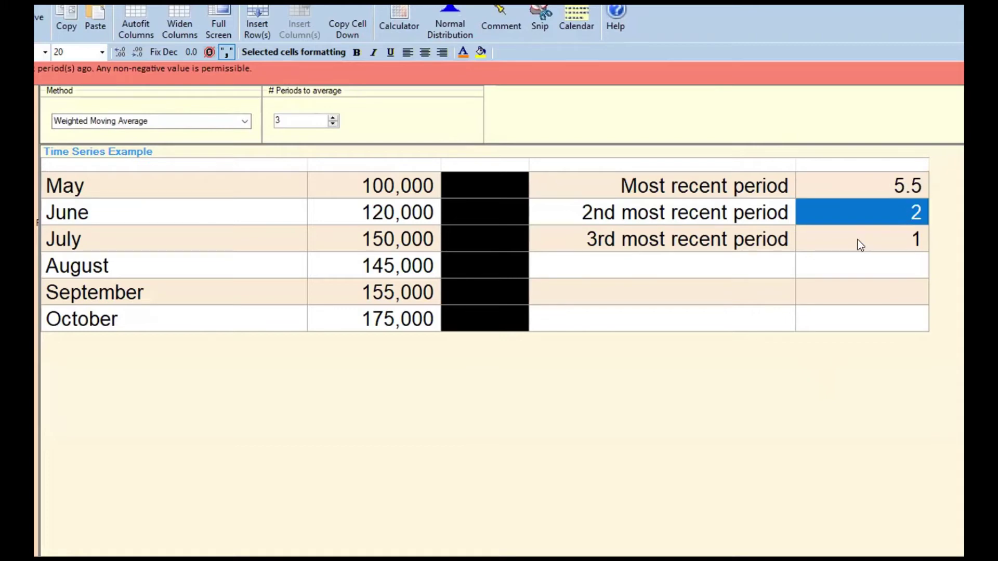
{"action": "type", "text": "2.3"}
{"action": "left_click", "coordinate": [897, 243]}
{"action": "type", "text": "0.8"}
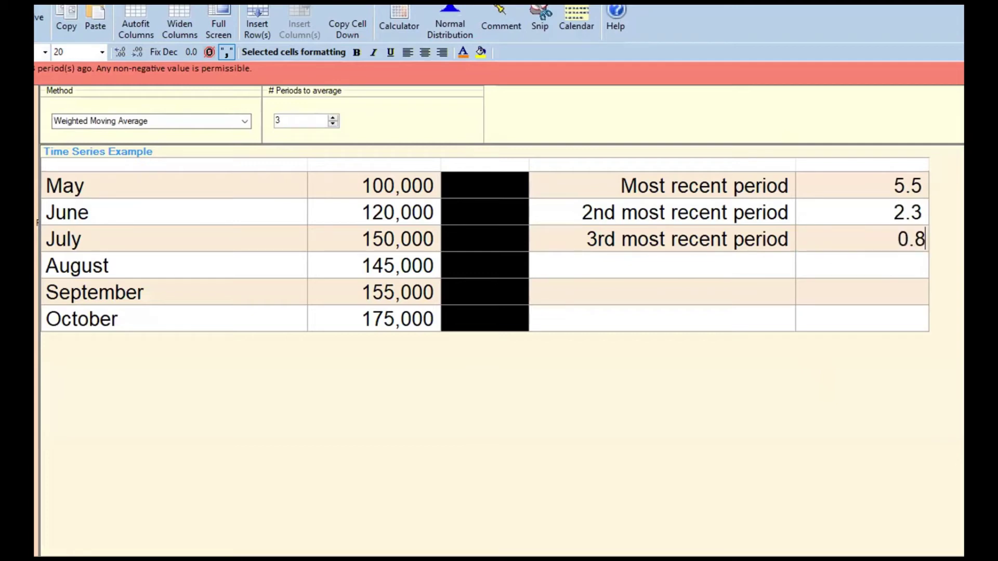
{"action": "left_click", "coordinate": [847, 290]}
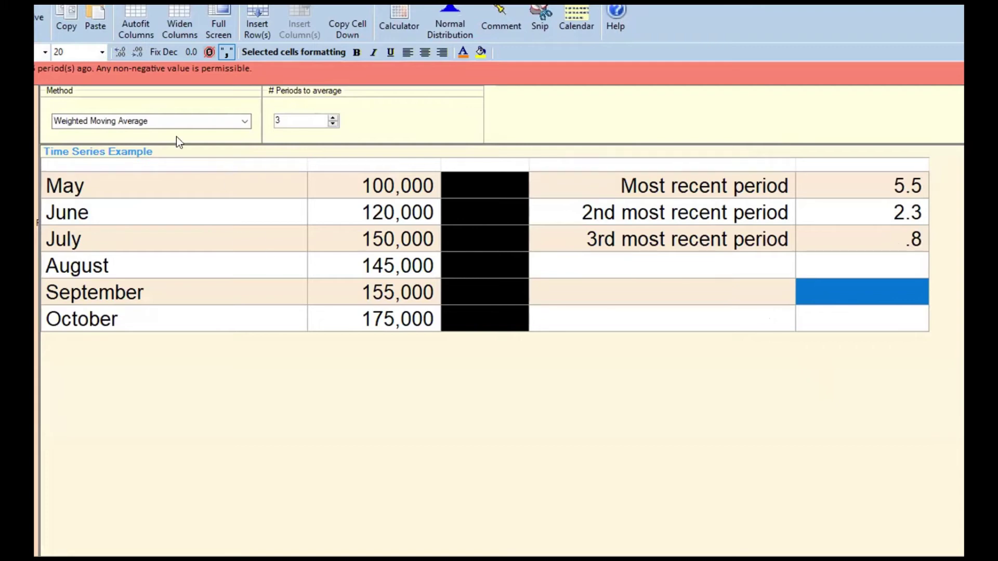
Step: Solve with the decimal weights, examine the error measures in the enlarged results window, and return to the sales data
{"action": "left_click", "coordinate": [35, 19]}
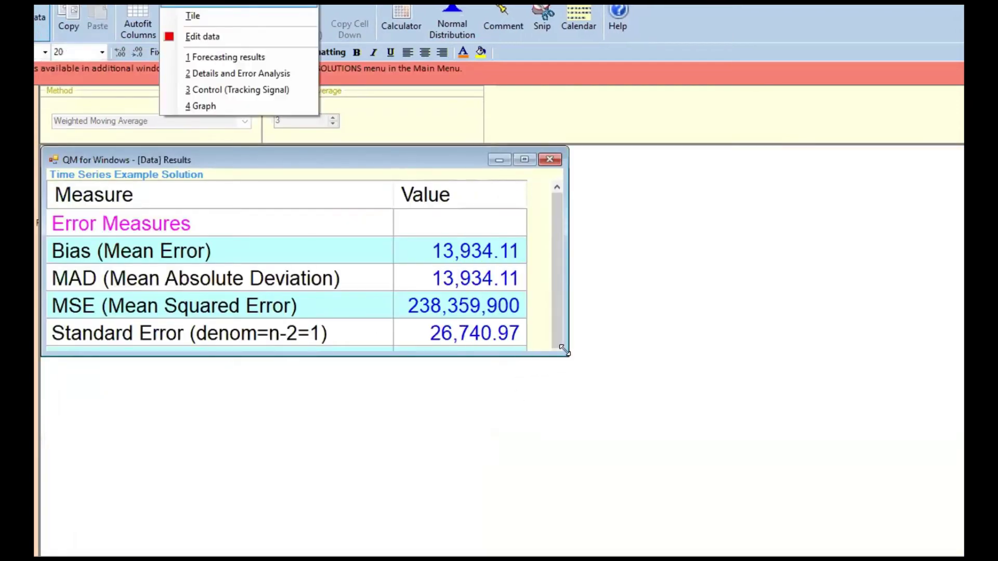
{"action": "left_click_drag", "start_coordinate": [564, 351], "coordinate": [763, 457]}
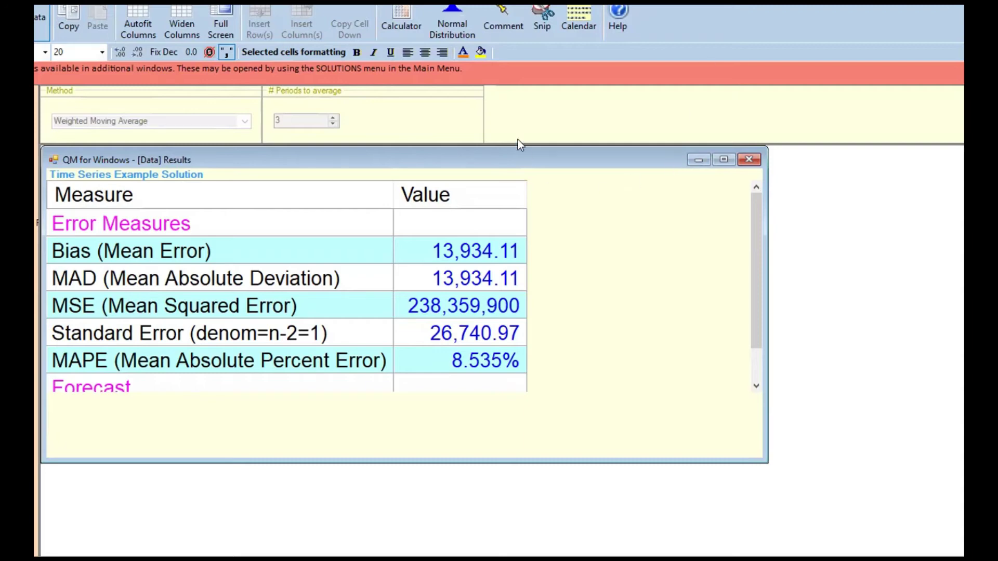
{"action": "left_click", "coordinate": [413, 69]}
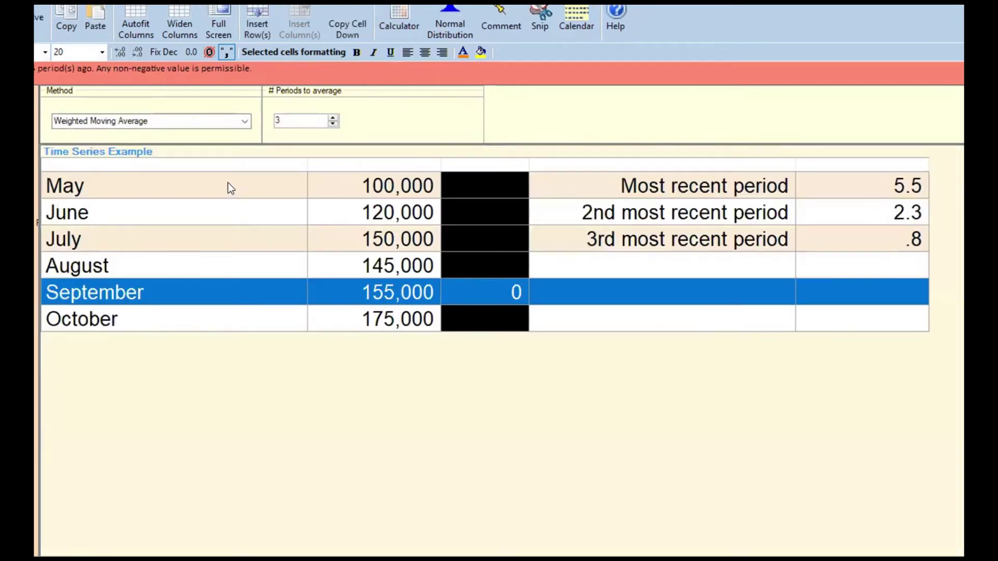
Step: Set the number of periods to average to 4, with weights 8, 5, 2 and 1 from most recent to 4th most recent
{"action": "left_click", "coordinate": [333, 117]}
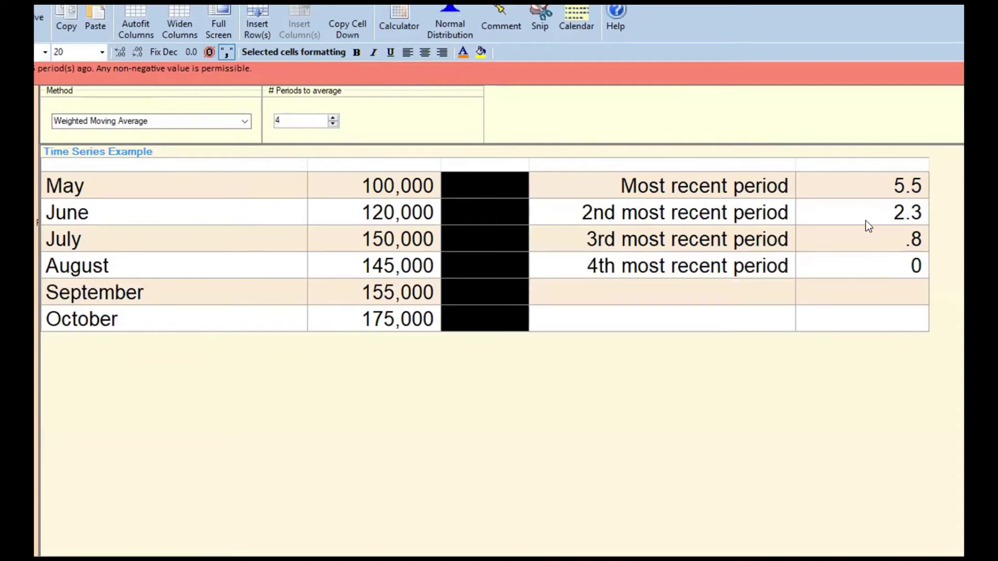
{"action": "left_click", "coordinate": [904, 265]}
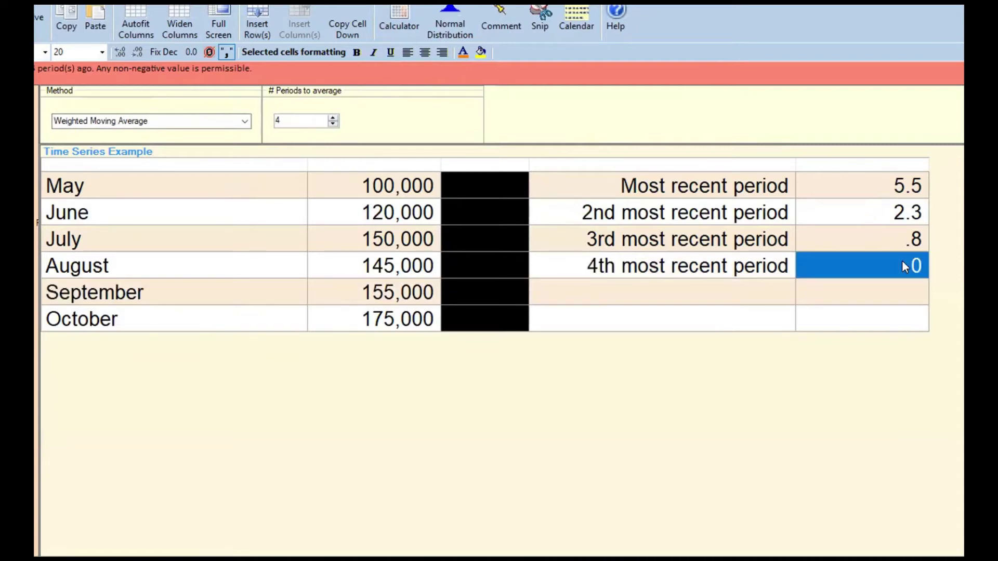
{"action": "left_click", "coordinate": [882, 195]}
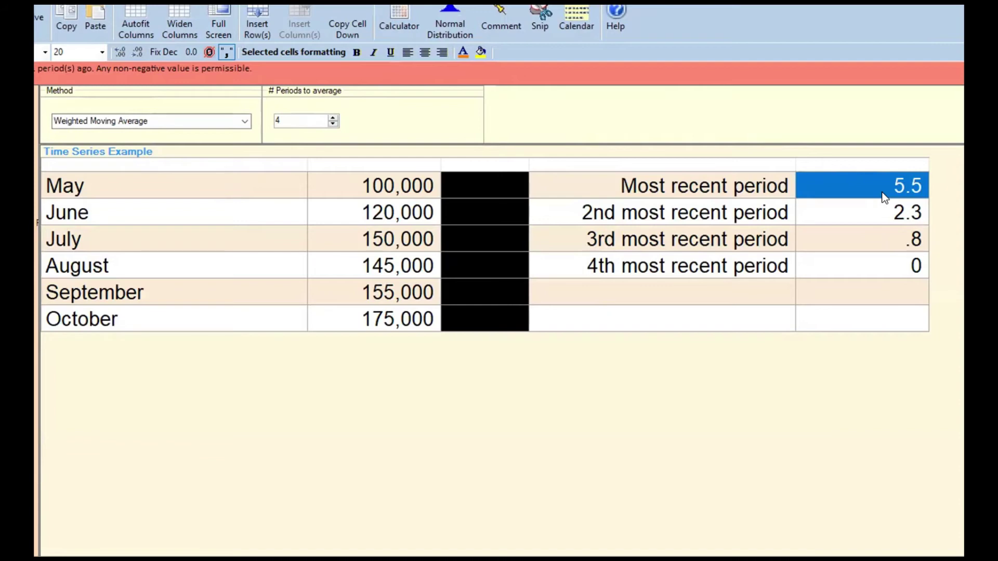
{"action": "type", "text": "8"}
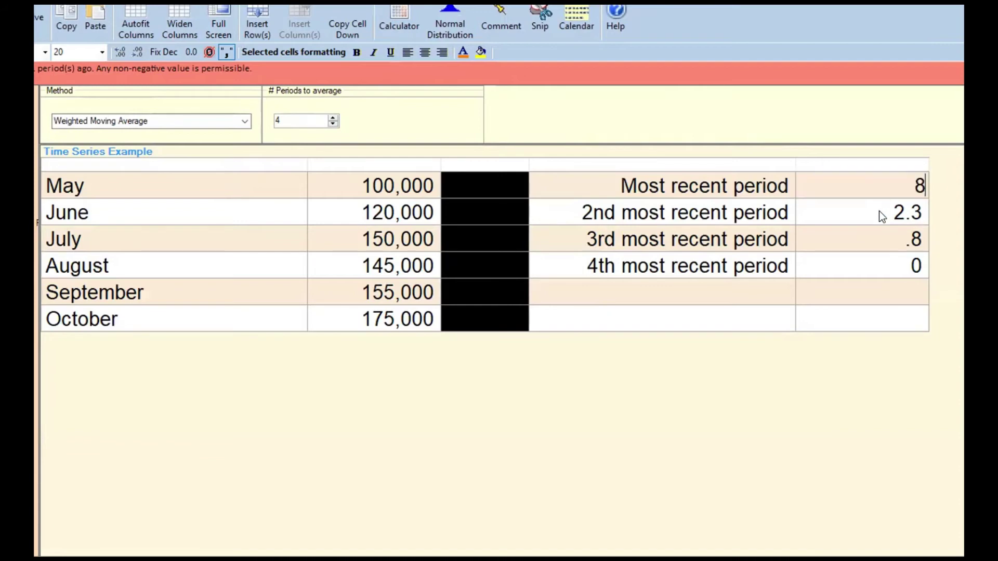
{"action": "left_click", "coordinate": [878, 211]}
{"action": "type", "text": "5"}
{"action": "left_click", "coordinate": [872, 239]}
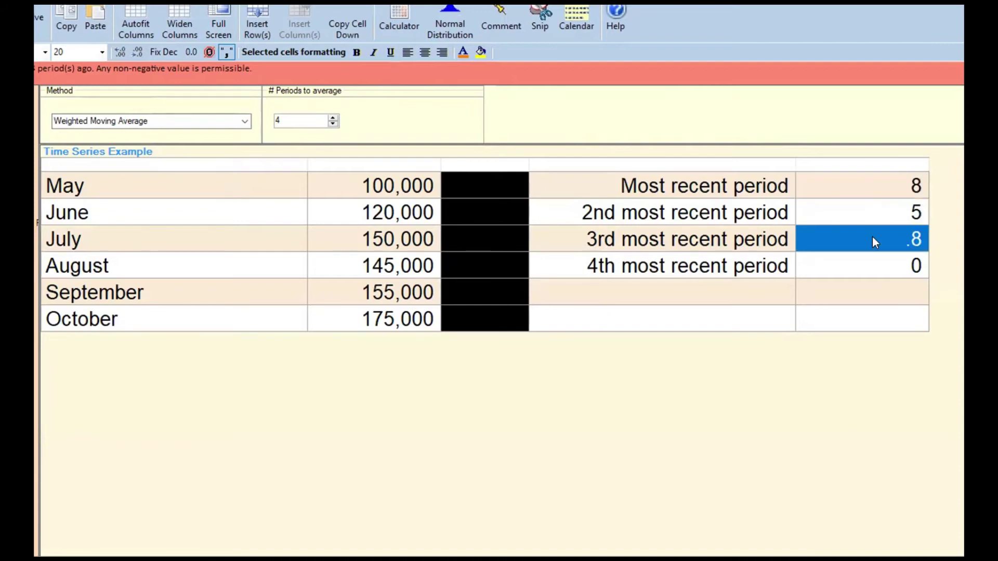
{"action": "type", "text": "2"}
{"action": "left_click", "coordinate": [878, 267]}
{"action": "type", "text": "1"}
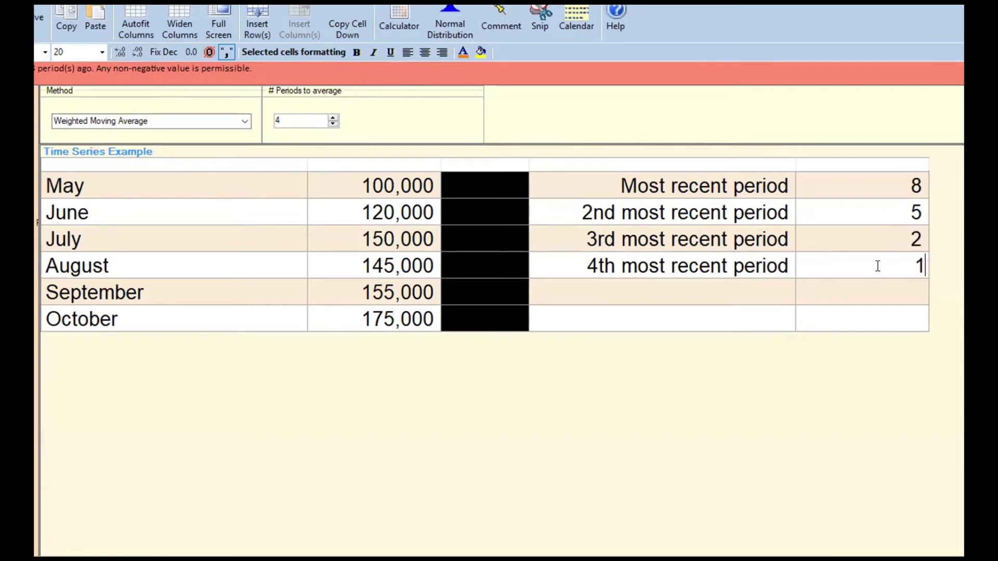
{"action": "left_click", "coordinate": [879, 299]}
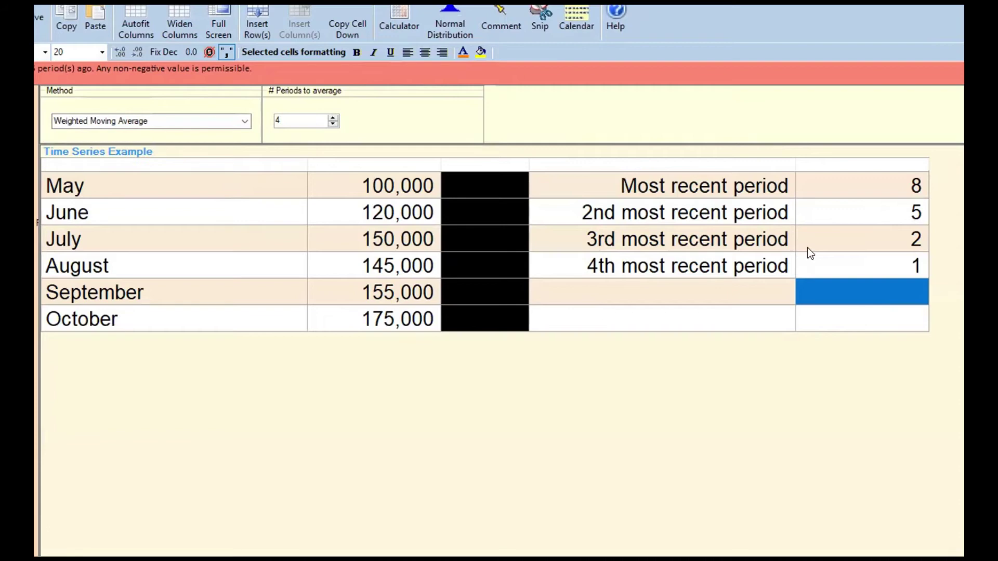
Step: Solve the four-period weighted average, examine the error measures and next-period forecast in the enlarged results, and return to the sales data
{"action": "left_click", "coordinate": [37, 19]}
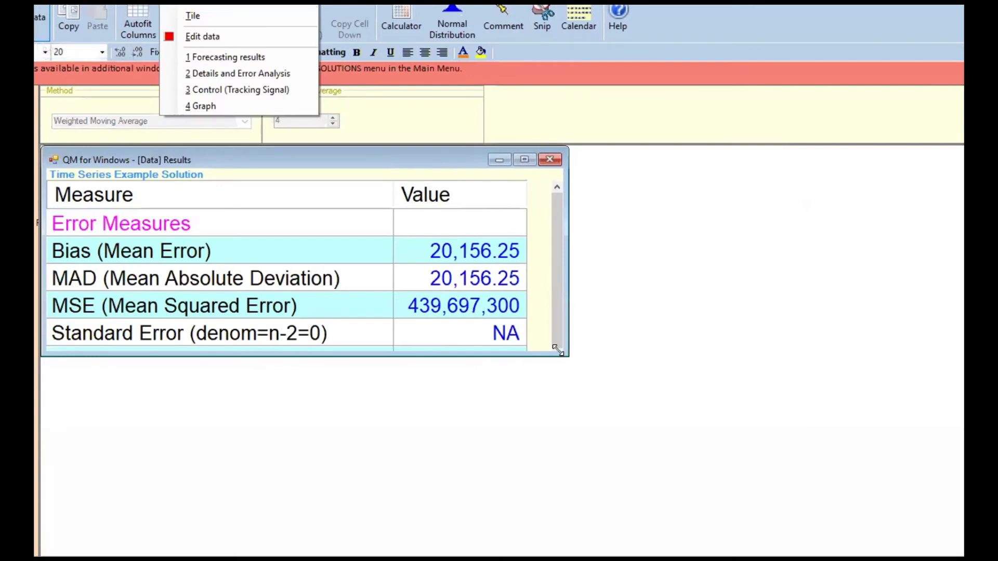
{"action": "left_click_drag", "start_coordinate": [557, 350], "coordinate": [723, 419]}
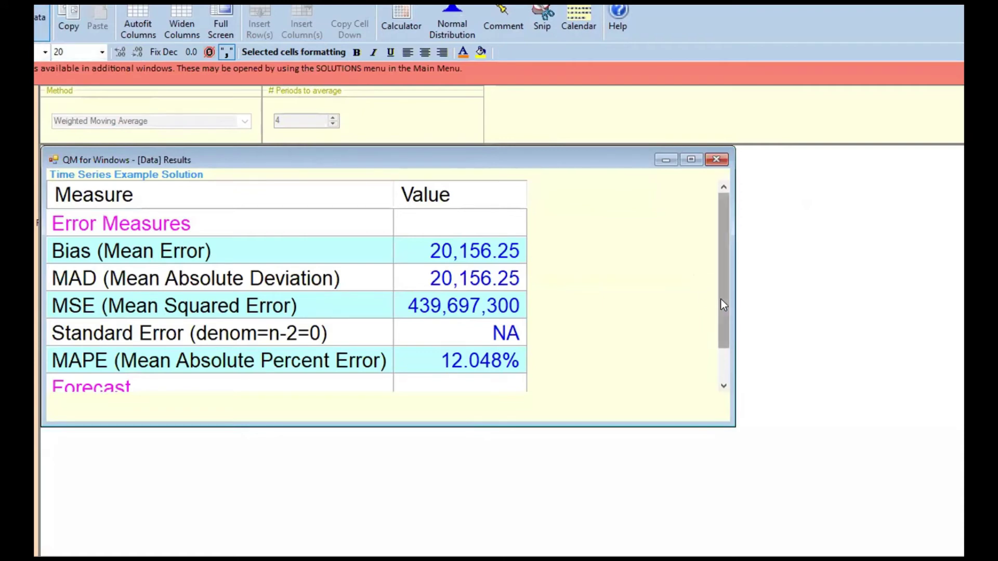
{"action": "left_click_drag", "start_coordinate": [723, 305], "coordinate": [737, 347]}
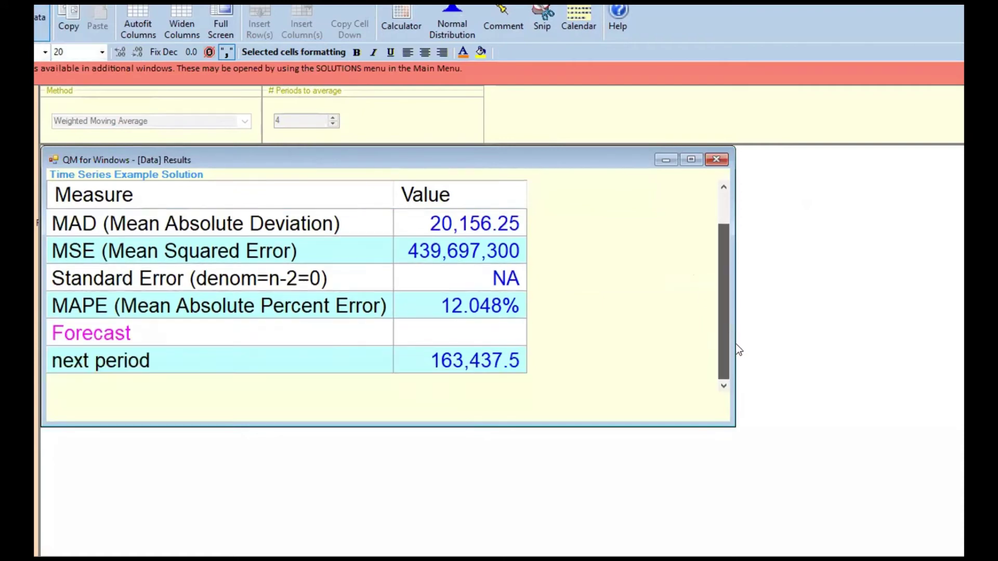
{"action": "left_click", "coordinate": [42, 30]}
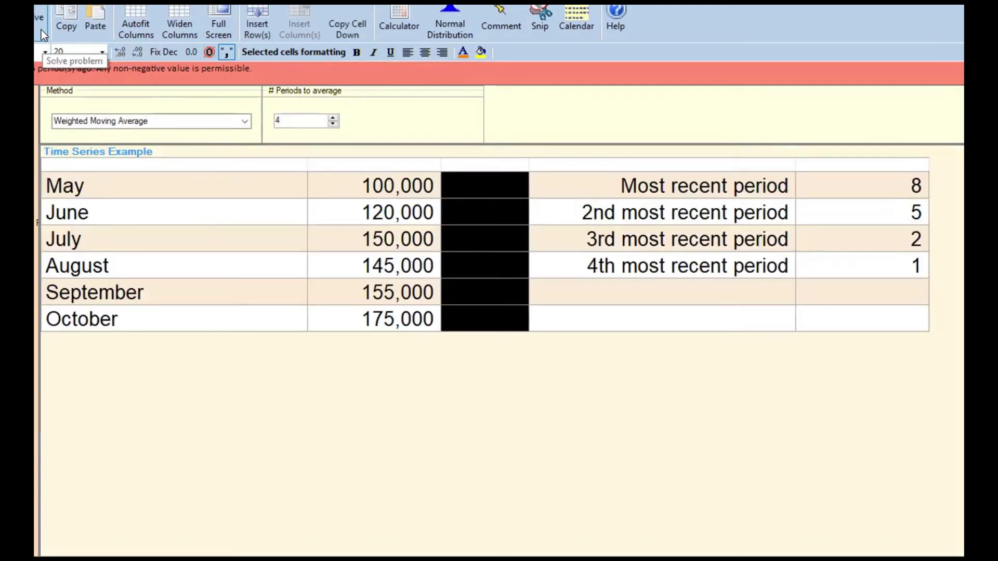
{"action": "left_click", "coordinate": [334, 118]}
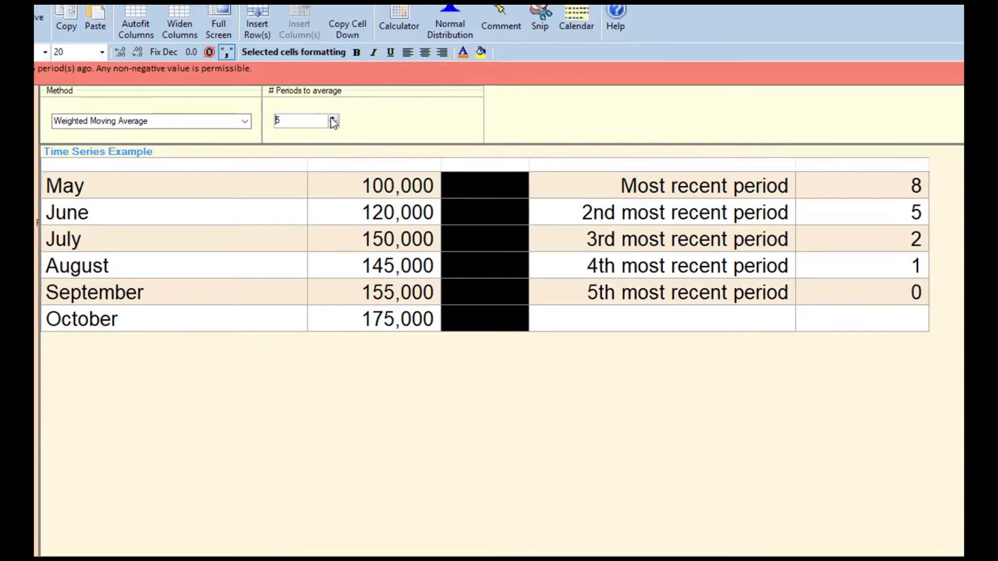
{"action": "left_click", "coordinate": [332, 118]}
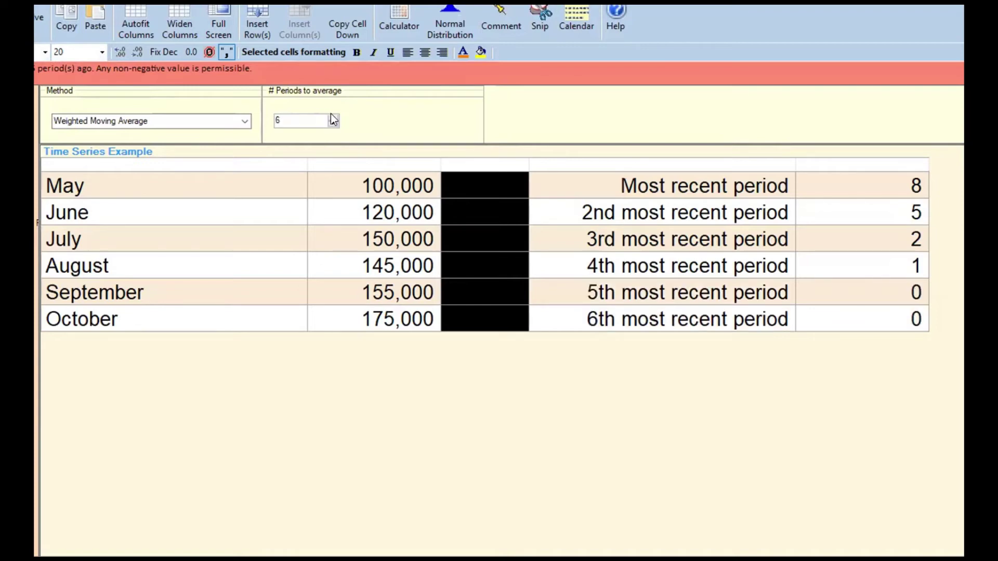
{"action": "left_click", "coordinate": [333, 125]}
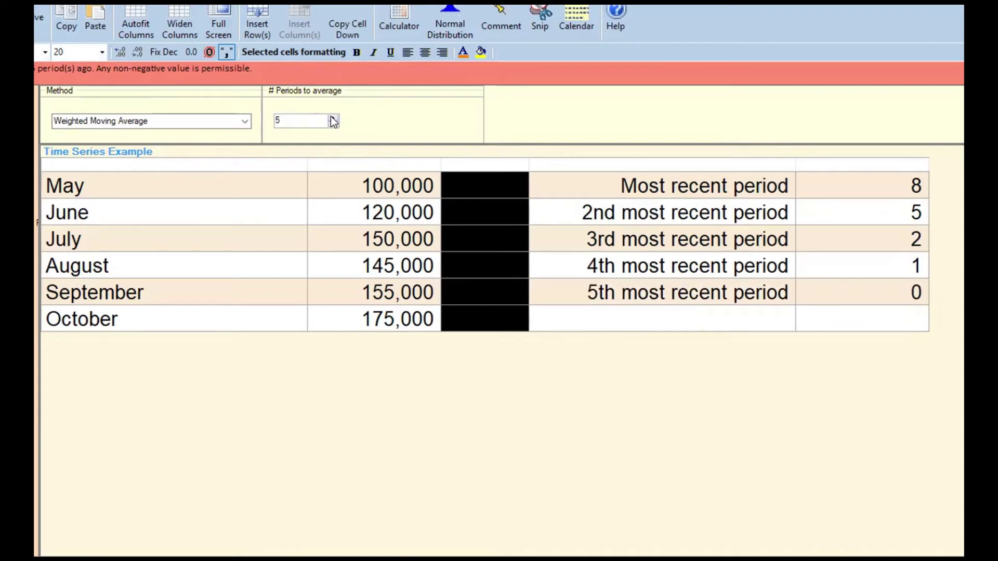
{"action": "left_click", "coordinate": [333, 118]}
Step: Set the number of periods to average to 2, with weights 3 for the most recent period and 1 for the 2nd most recent
{"action": "left_click_drag", "start_coordinate": [297, 117], "coordinate": [257, 117]}
{"action": "type", "text": "2"}
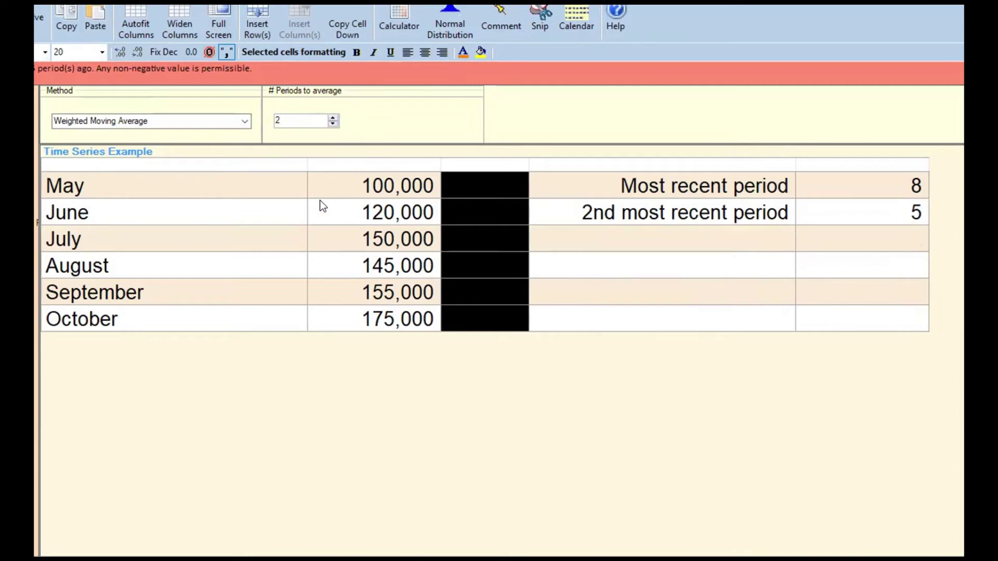
{"action": "left_click", "coordinate": [873, 194]}
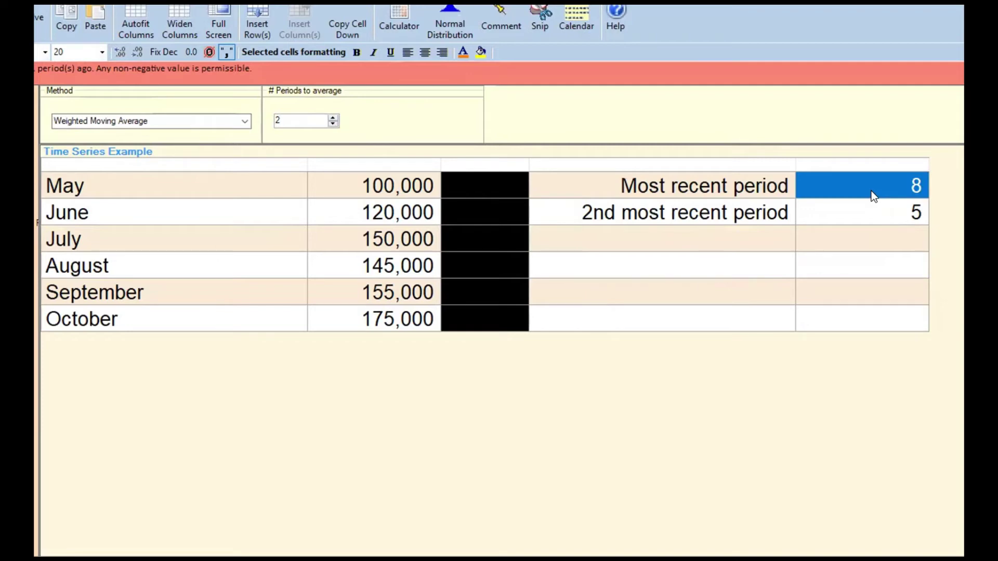
{"action": "type", "text": "3"}
{"action": "key", "text": "Return"}
{"action": "type", "text": "1"}
{"action": "key", "text": "Tab"}
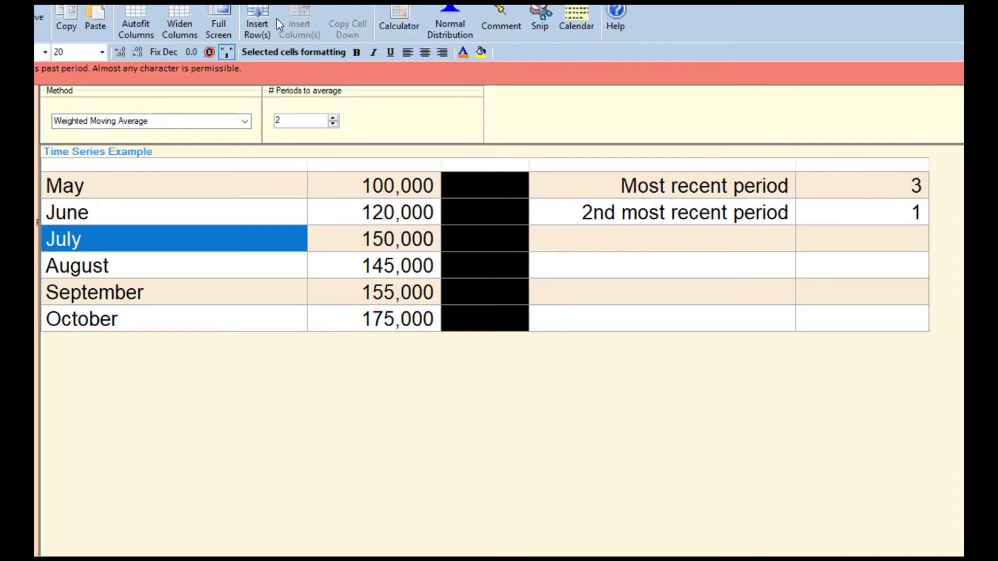
Step: Solve the two-period weighted average, enlarge the results window to examine the error measures, and return to the sales data
{"action": "left_click", "coordinate": [42, 18]}
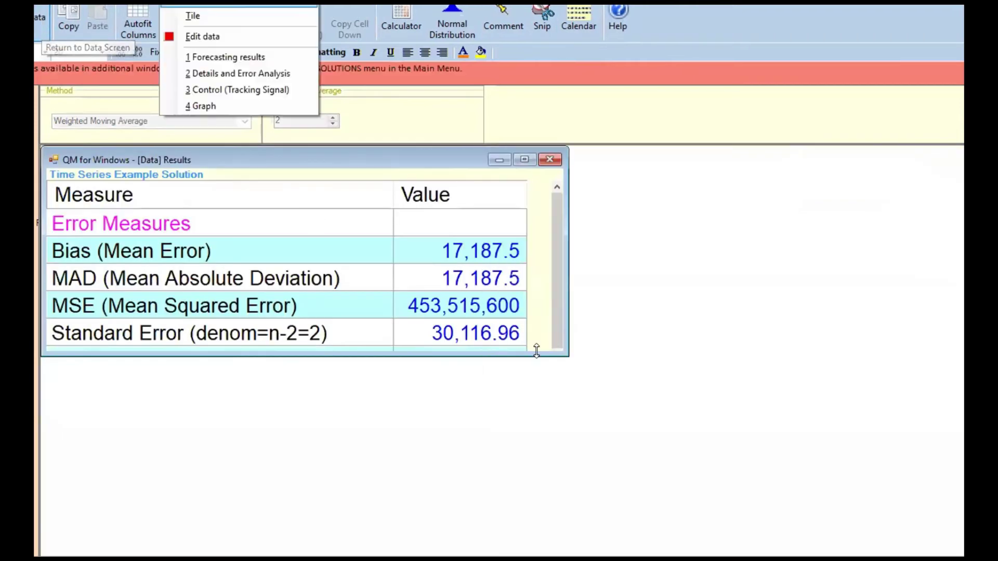
{"action": "left_click", "coordinate": [560, 351]}
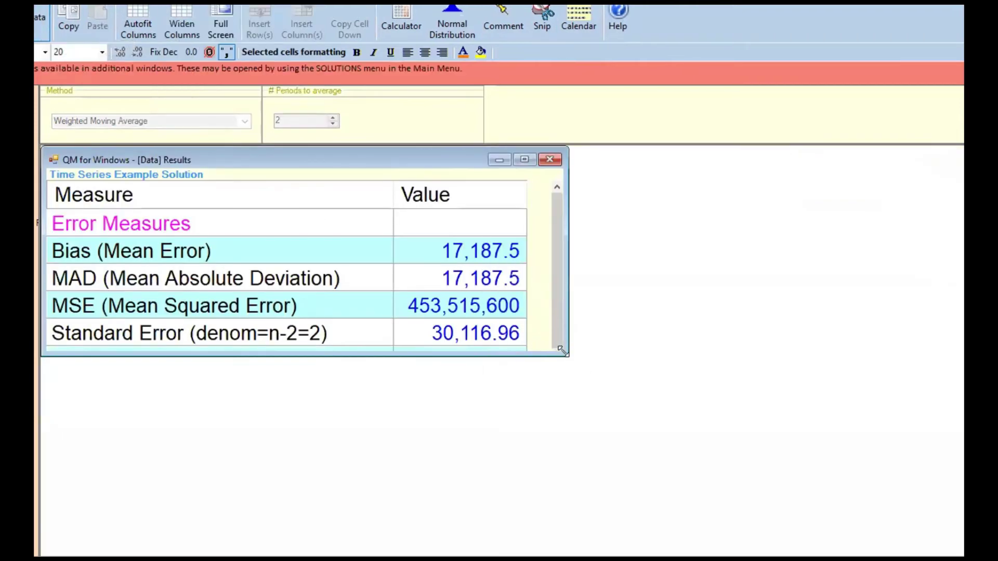
{"action": "left_click_drag", "start_coordinate": [562, 350], "coordinate": [660, 418]}
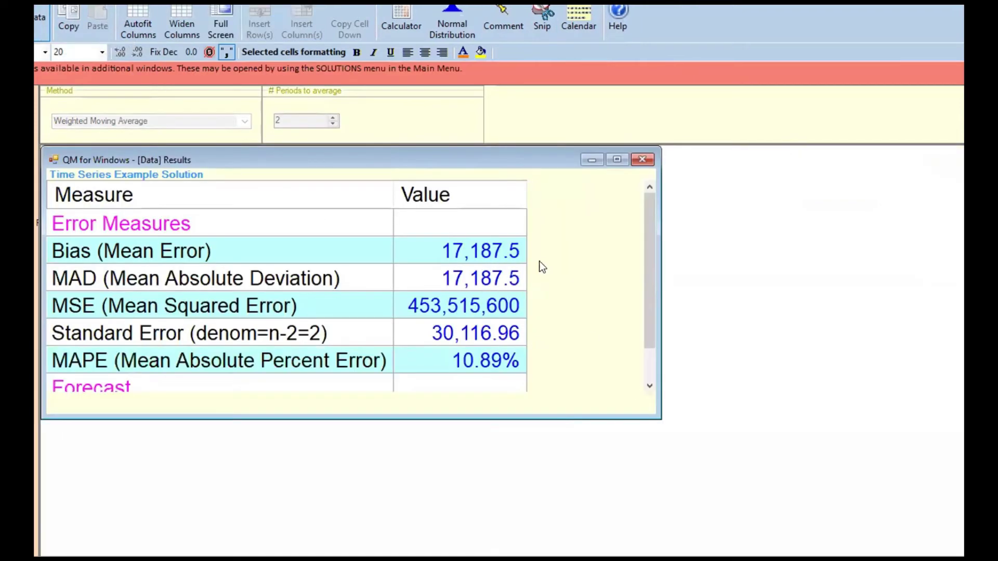
{"action": "left_click", "coordinate": [40, 29]}
Step: Change the two-period weights to 8 for the most recent period and 2 for the 2nd most recent
{"action": "left_click", "coordinate": [897, 196]}
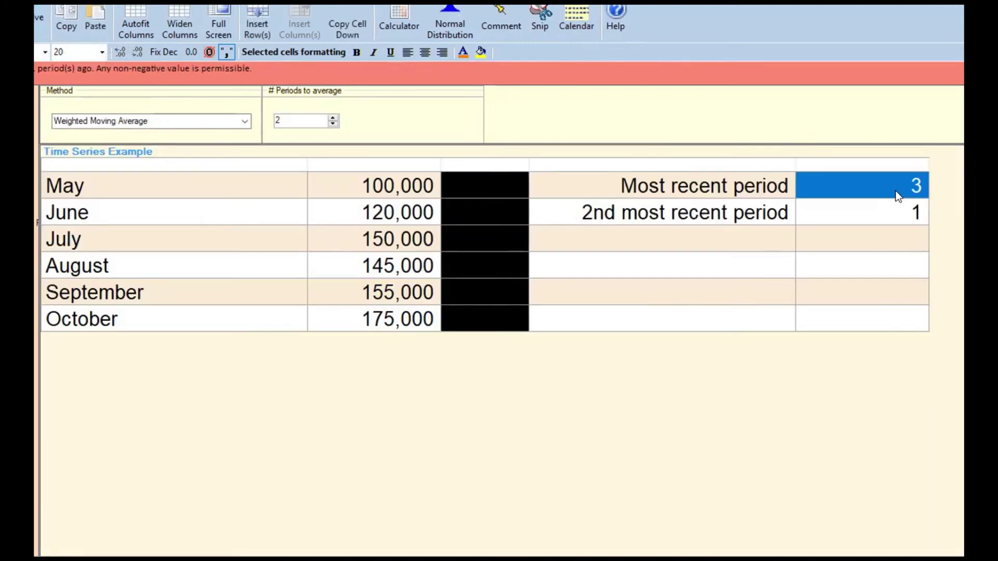
{"action": "type", "text": "8"}
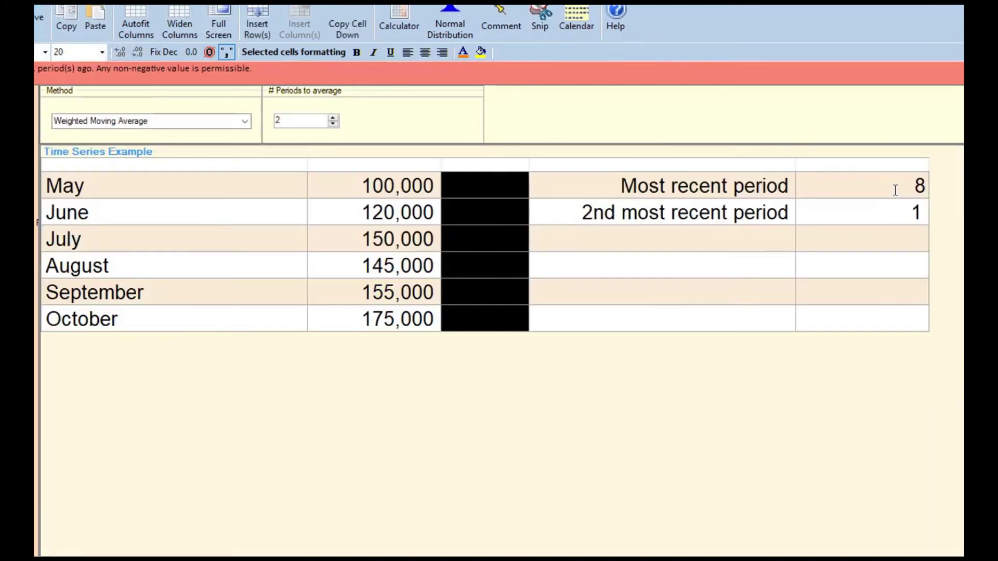
{"action": "key", "text": "Return"}
{"action": "type", "text": "2"}
{"action": "key", "text": "Tab"}
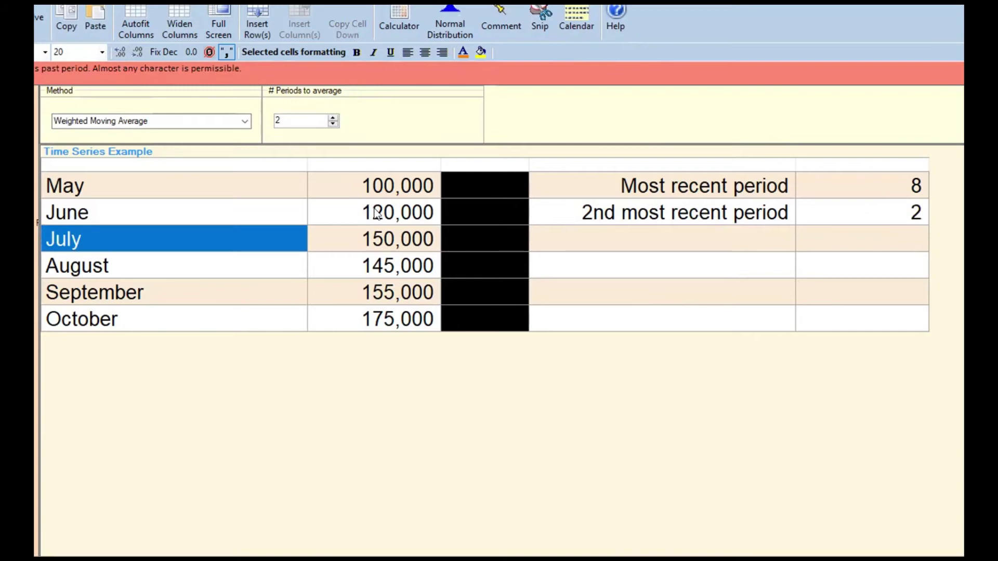
Step: Solve with the 8 and 2 weights, examine the error measures including MAPE in the enlarged results, and return to the sales data
{"action": "key", "text": "F9"}
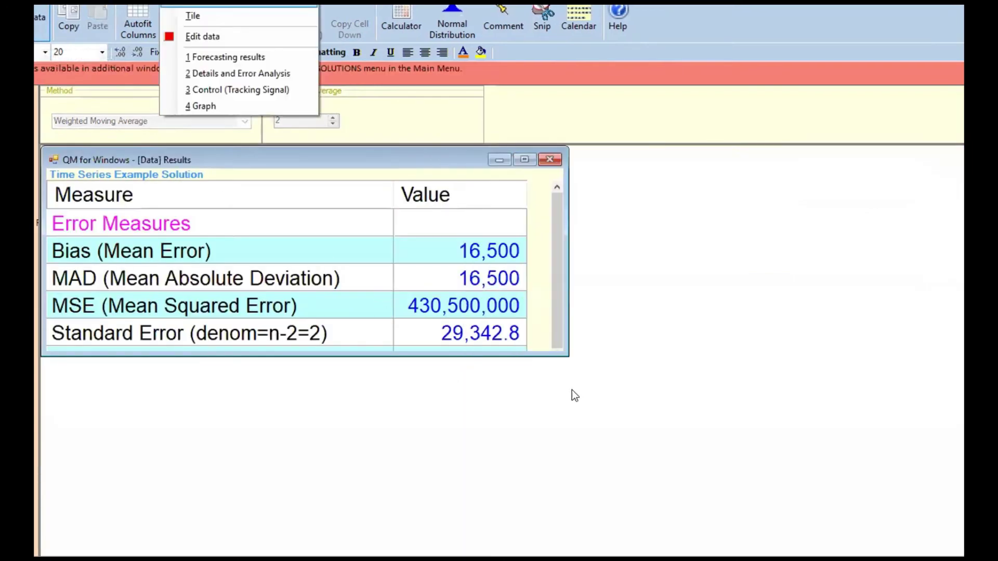
{"action": "left_click_drag", "start_coordinate": [565, 352], "coordinate": [816, 446]}
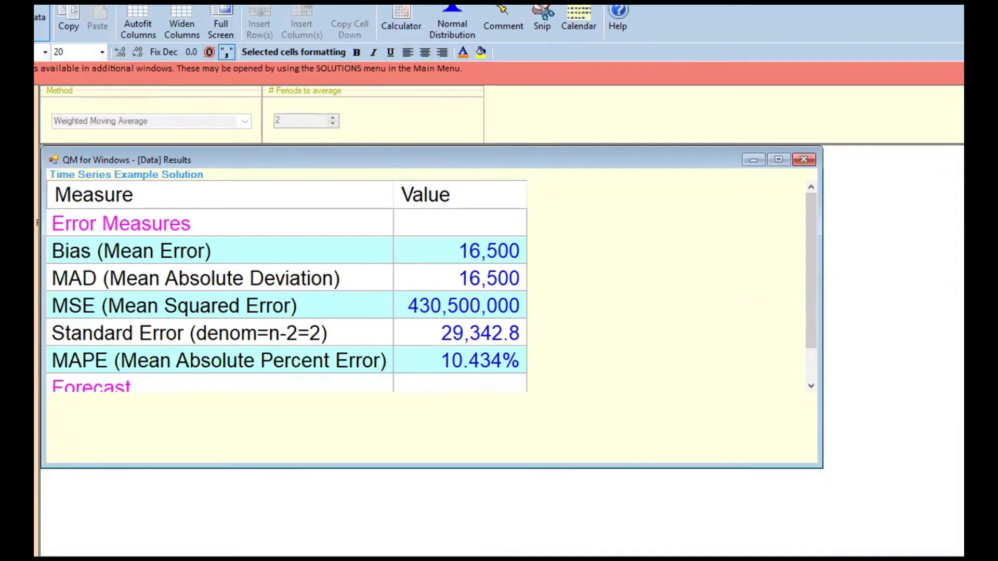
{"action": "left_click", "coordinate": [41, 18]}
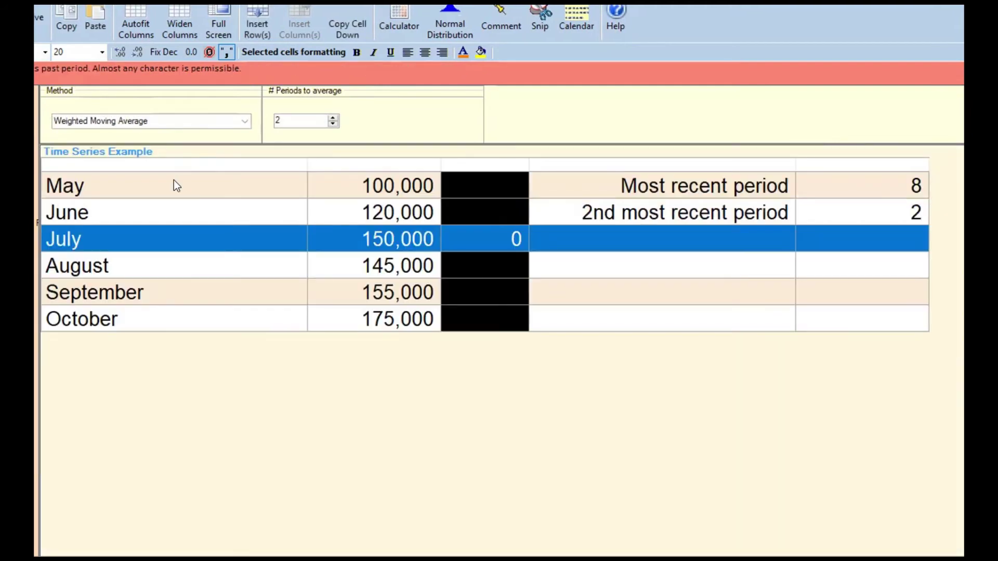
{"action": "left_click", "coordinate": [243, 123]}
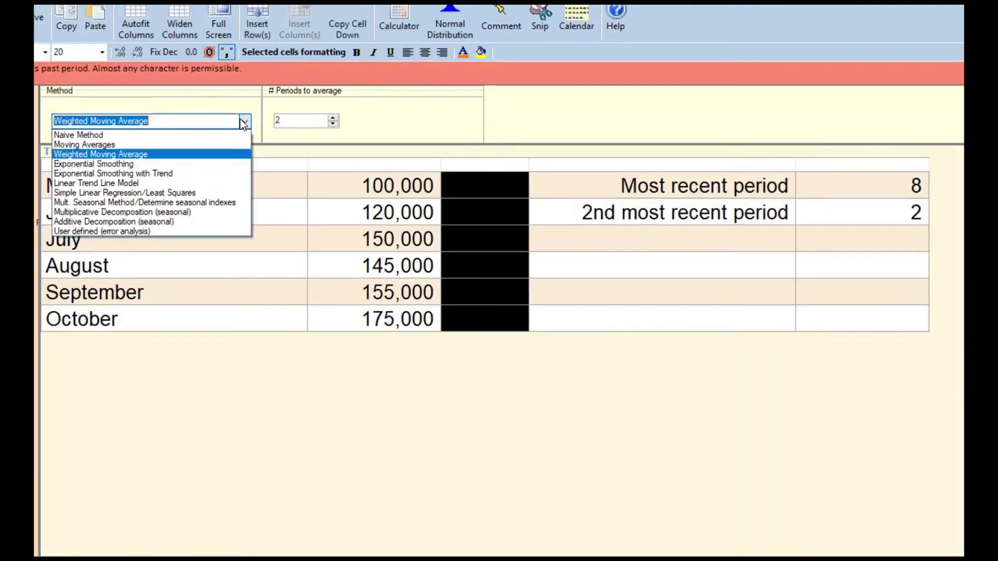
{"action": "left_click", "coordinate": [136, 194]}
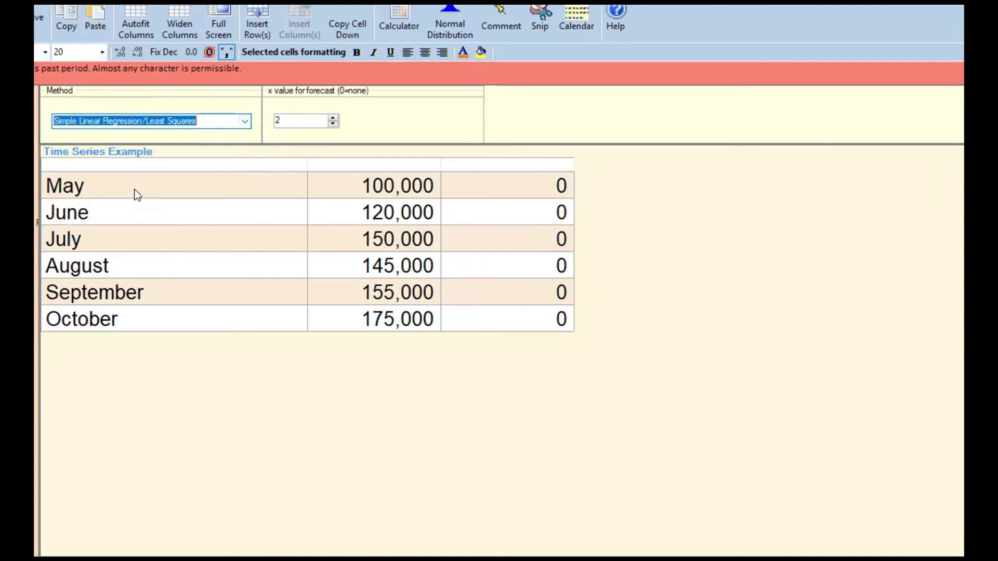
{"action": "left_click", "coordinate": [125, 121]}
Step: Switch the forecasting method to Linear Trend Line Model, solve the problem, and close the results
{"action": "left_click", "coordinate": [245, 125]}
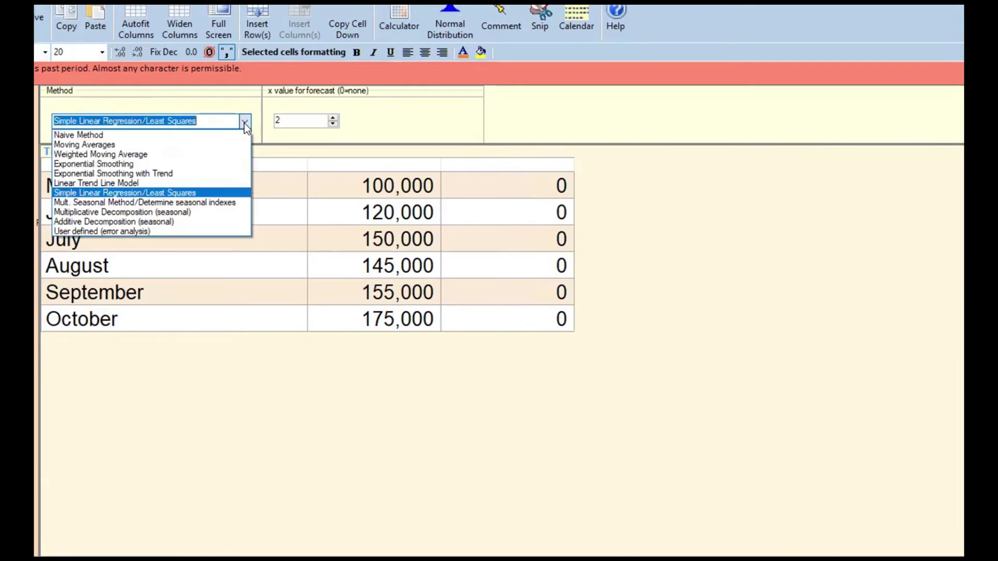
{"action": "left_click", "coordinate": [173, 178]}
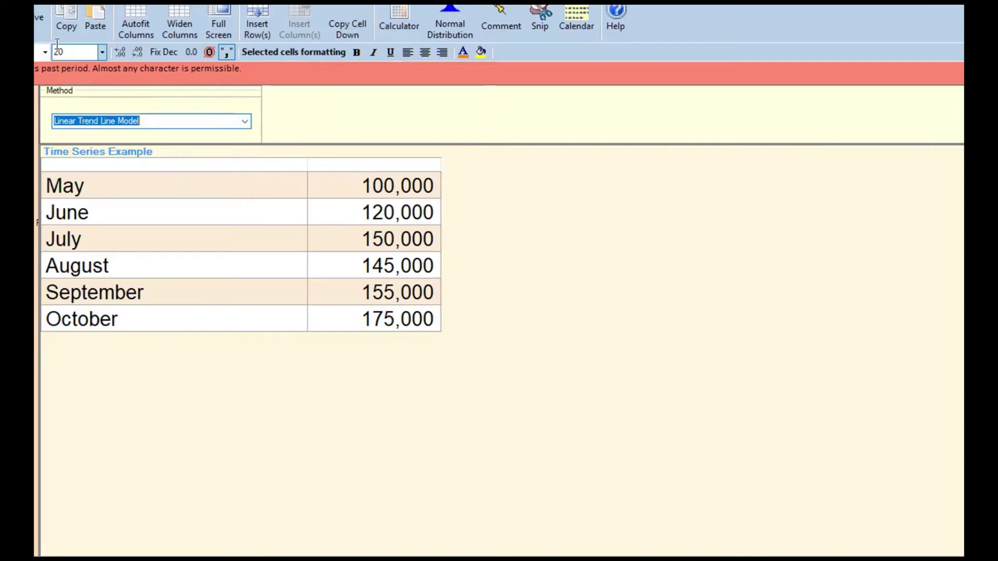
{"action": "left_click", "coordinate": [35, 38]}
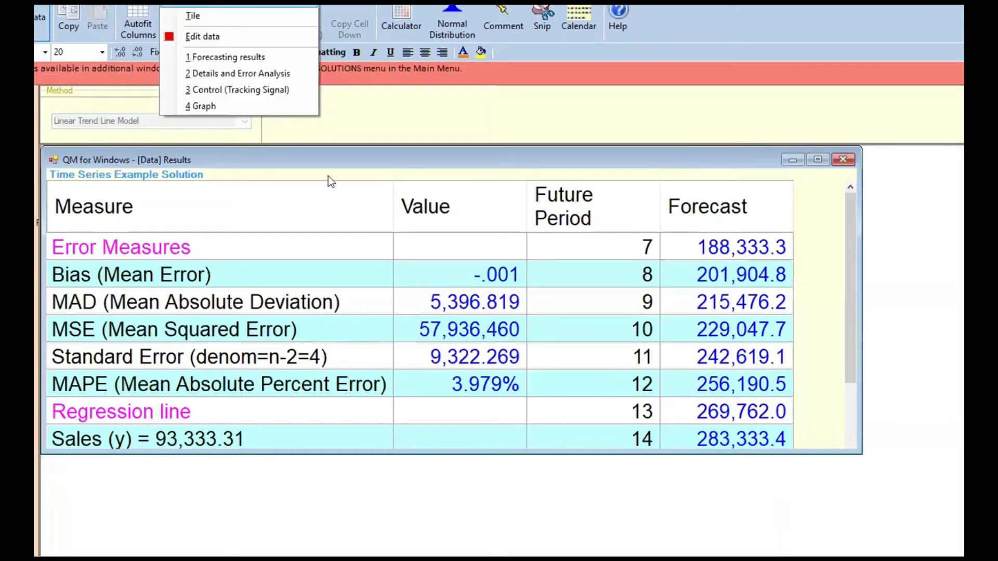
{"action": "left_click", "coordinate": [842, 158]}
{"action": "left_click", "coordinate": [842, 159]}
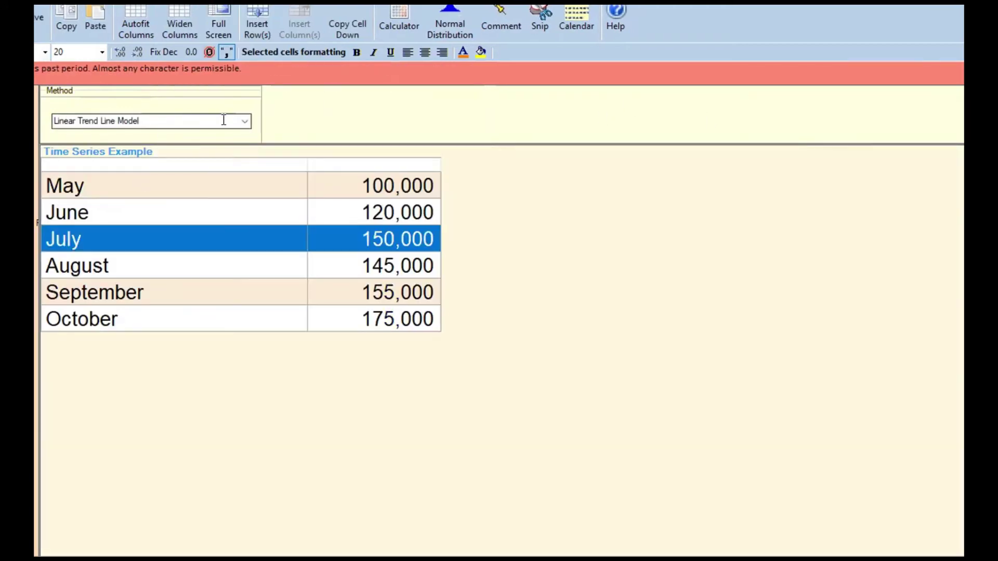
Step: Solve again with Linear Trend Line Model and examine the error measures, regression line and future-period forecasts
{"action": "left_click", "coordinate": [242, 121]}
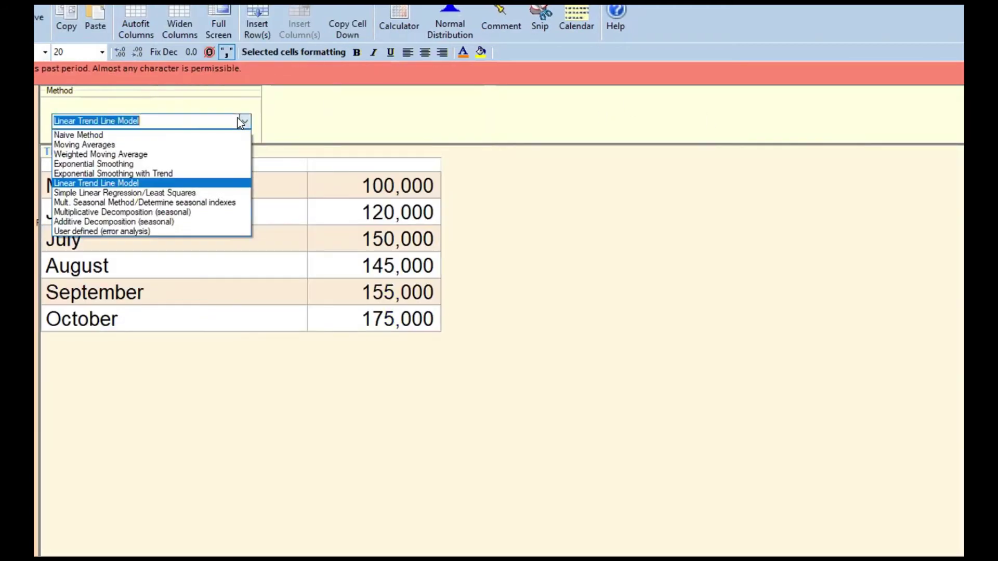
{"action": "left_click", "coordinate": [127, 181]}
{"action": "left_click", "coordinate": [34, 21]}
{"action": "left_click", "coordinate": [532, 351]}
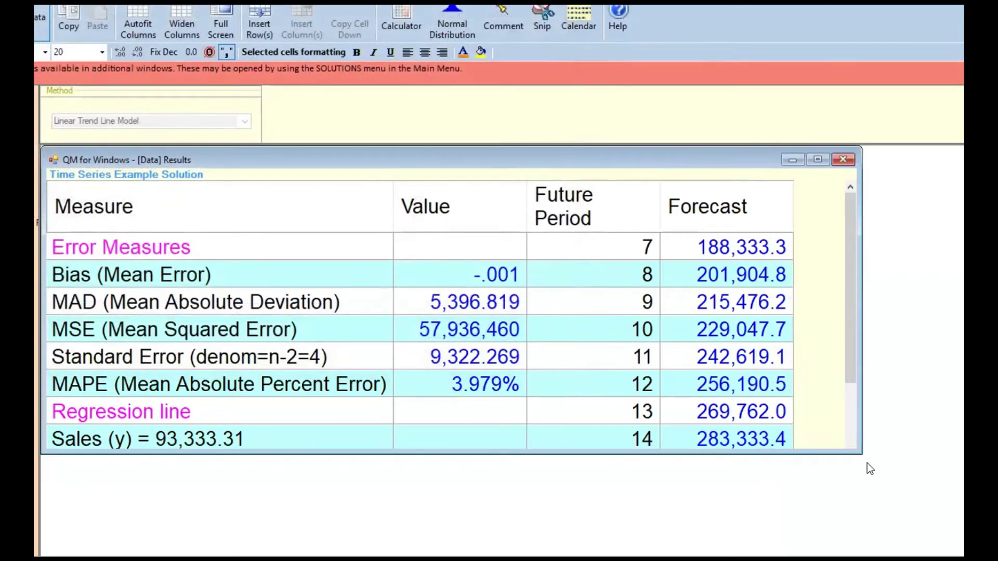
{"action": "left_click_drag", "start_coordinate": [850, 351], "coordinate": [852, 325]}
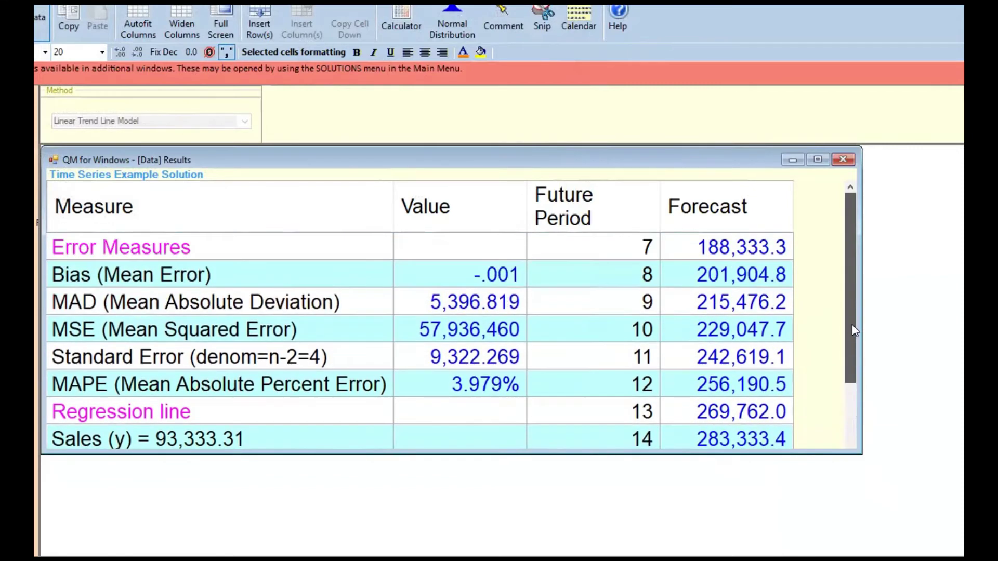
Step: Examine the Linear Trend Line forecasts for future periods 7 to 9 and return to the sales data
{"action": "left_click", "coordinate": [706, 247]}
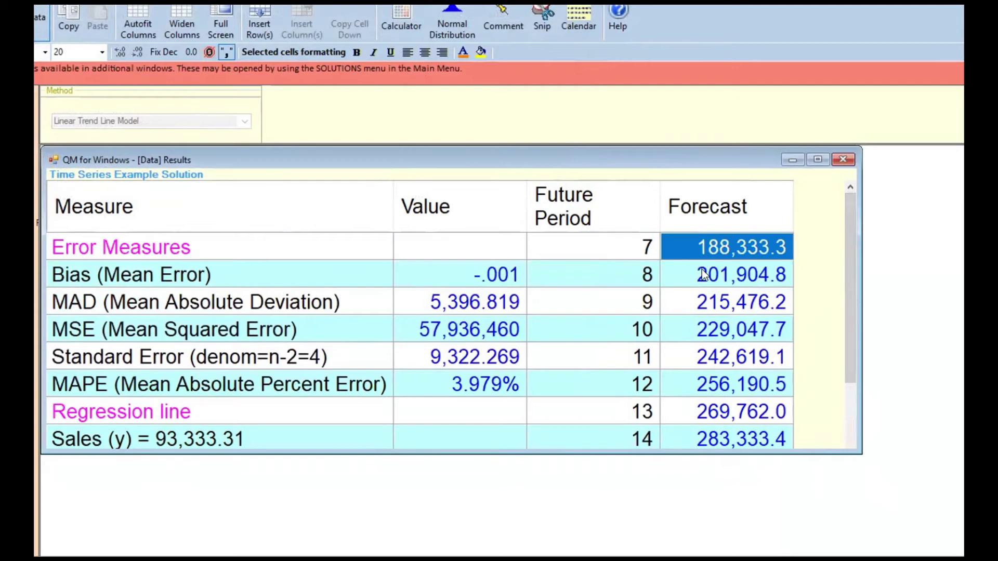
{"action": "left_click", "coordinate": [703, 274]}
{"action": "left_click", "coordinate": [691, 302]}
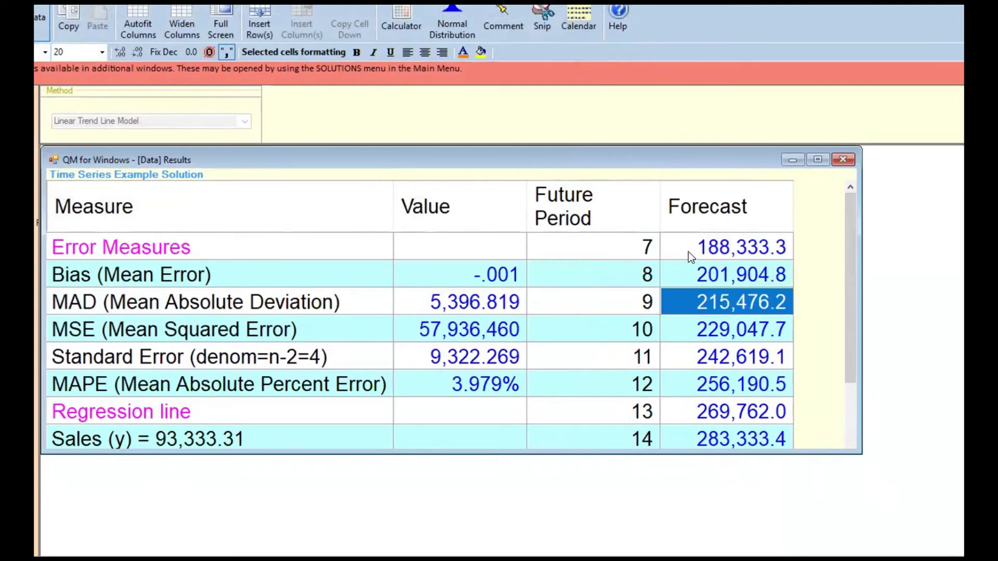
{"action": "left_click_drag", "start_coordinate": [527, 160], "coordinate": [540, 173]}
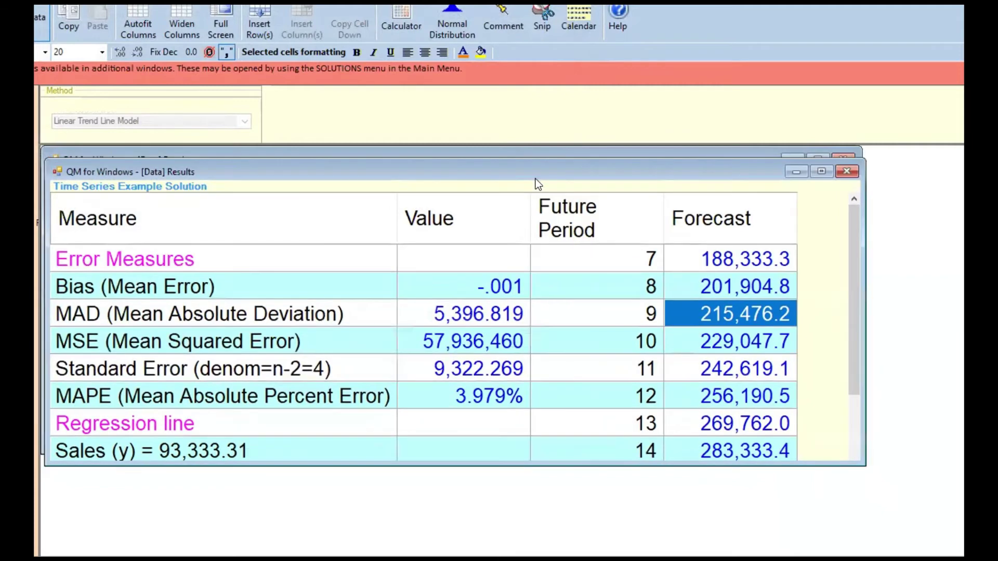
{"action": "left_click", "coordinate": [40, 23]}
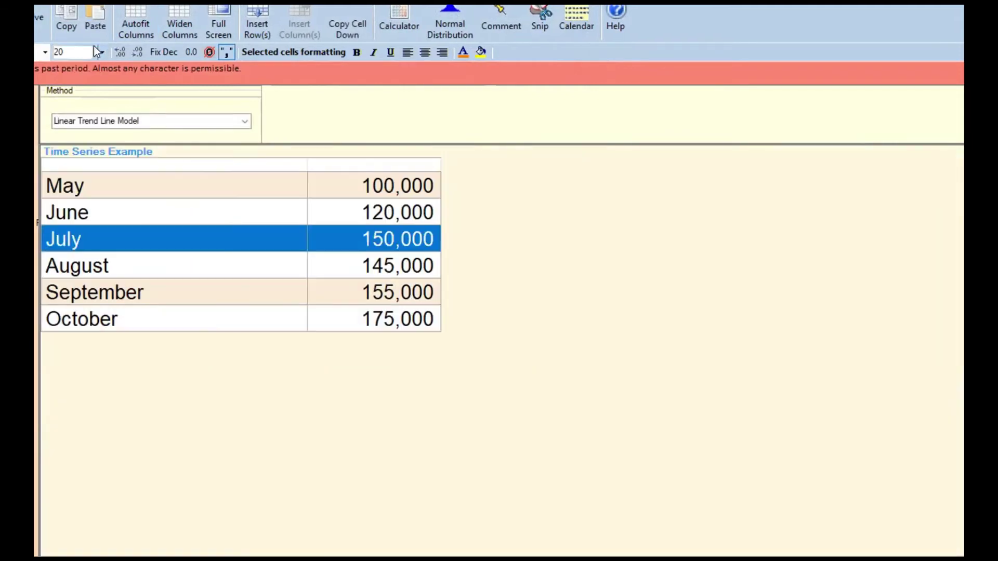
Step: Solve the Linear Trend Line Model again and go through future periods 7 to 14 in the results
{"action": "left_click", "coordinate": [36, 24]}
{"action": "left_click", "coordinate": [564, 244]}
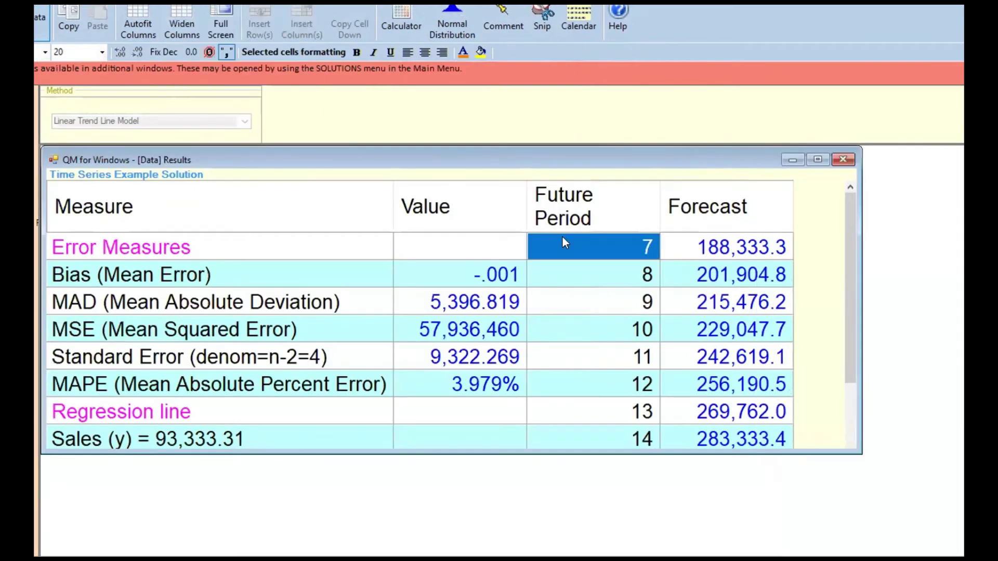
{"action": "left_click", "coordinate": [570, 276]}
{"action": "left_click", "coordinate": [569, 300]}
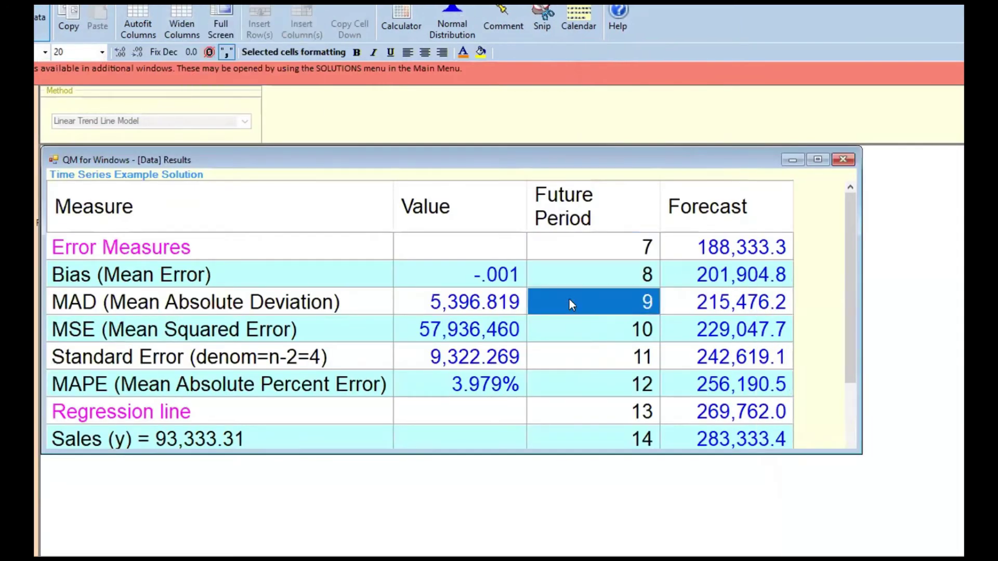
{"action": "left_click", "coordinate": [569, 325]}
{"action": "left_click", "coordinate": [576, 357]}
{"action": "left_click", "coordinate": [571, 387]}
{"action": "left_click", "coordinate": [572, 409]}
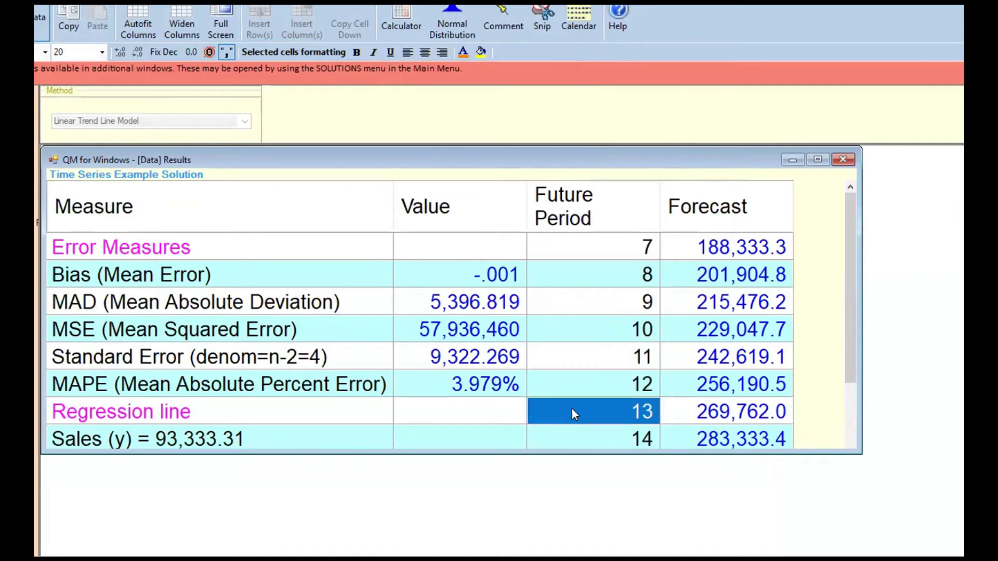
{"action": "left_click", "coordinate": [571, 439]}
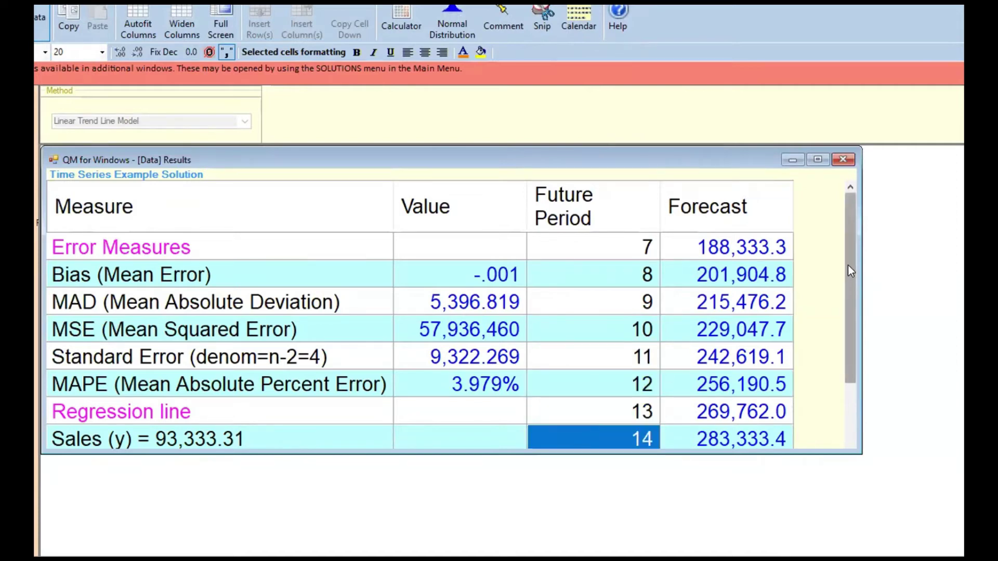
Step: Enlarge the results window and examine the forecast for future period 20
{"action": "left_click_drag", "start_coordinate": [849, 258], "coordinate": [786, 378]}
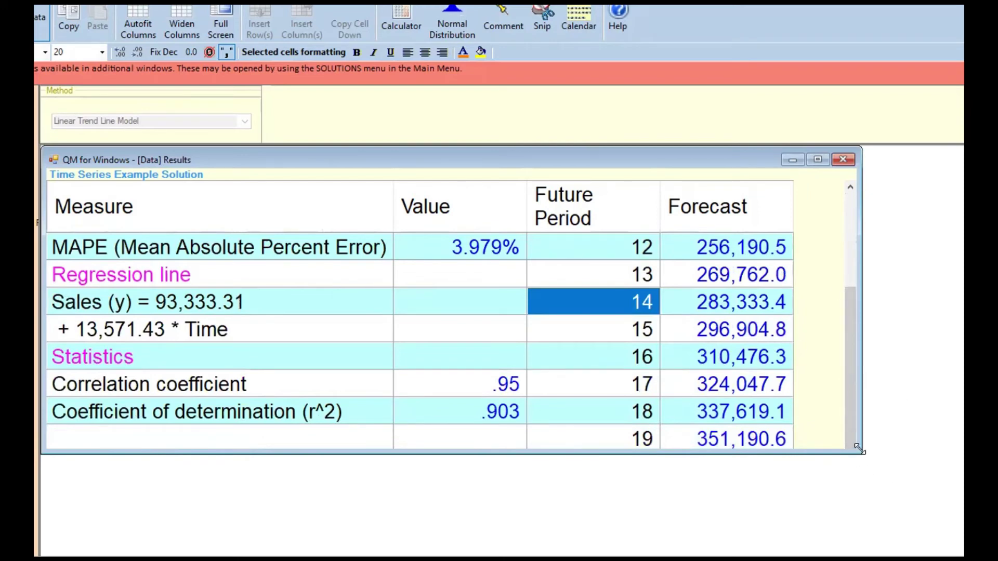
{"action": "left_click_drag", "start_coordinate": [859, 448], "coordinate": [906, 523]}
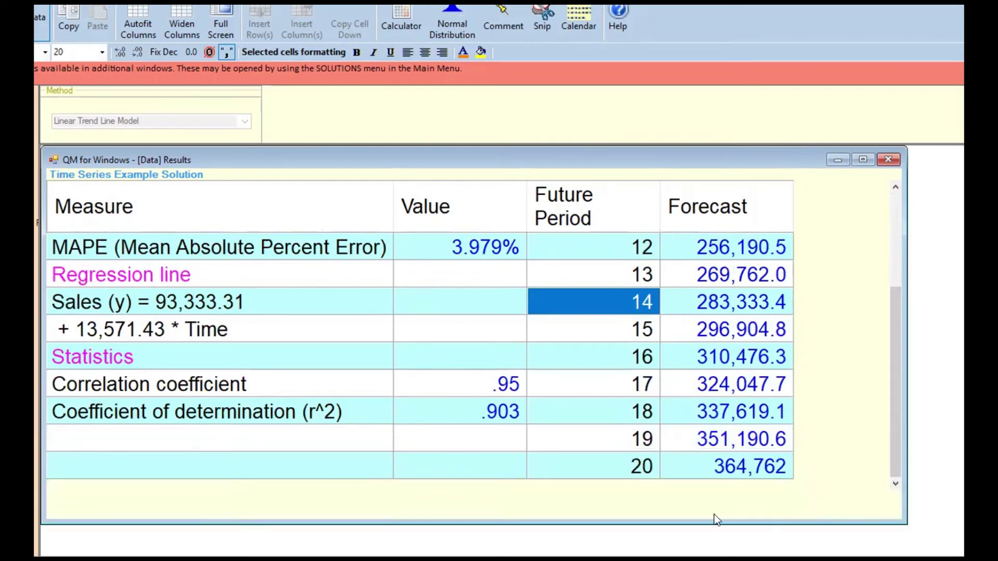
{"action": "left_click", "coordinate": [643, 467]}
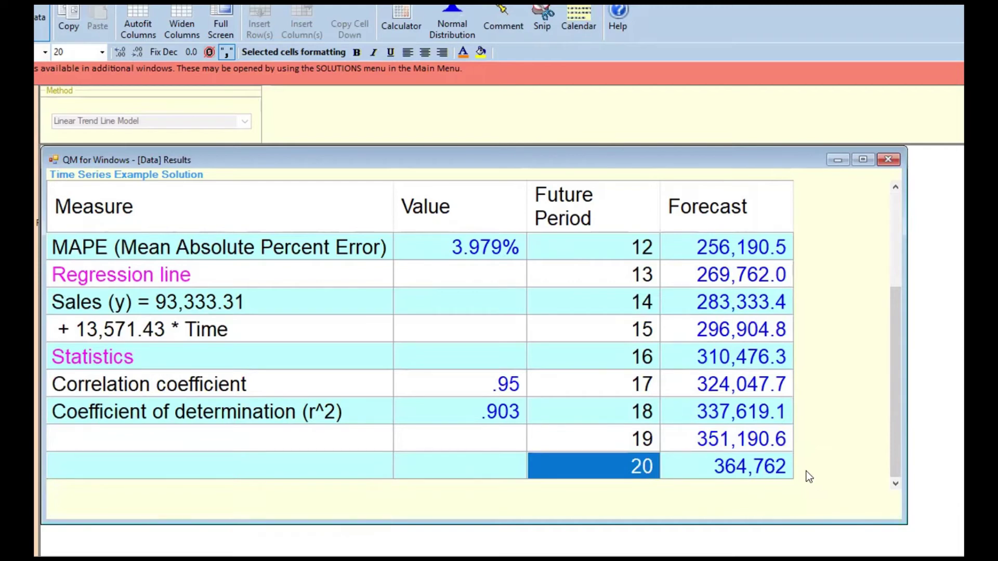
{"action": "left_click", "coordinate": [776, 467]}
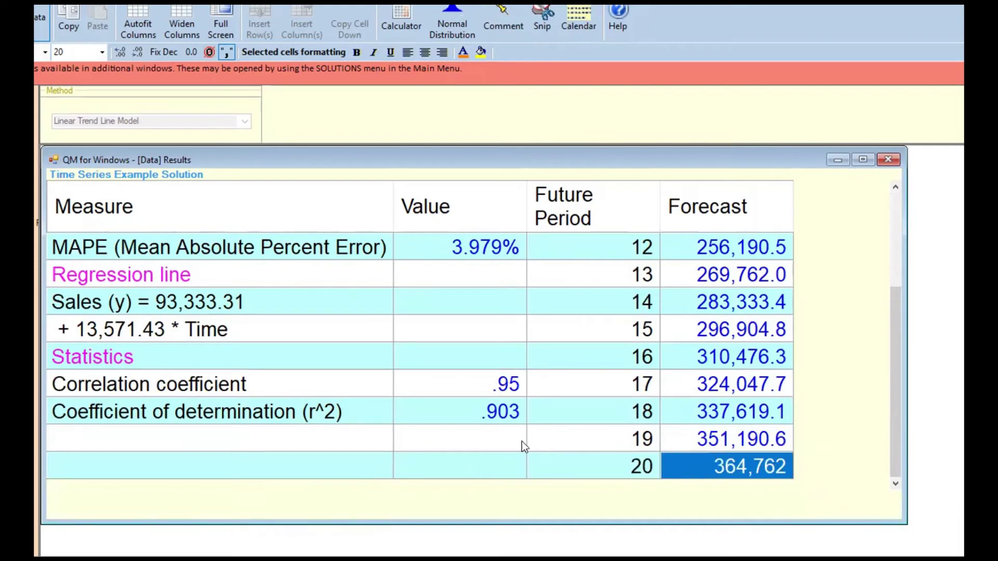
Step: Examine the Linear Trend Line error measures: MAD, MSE, Standard Error and MAPE
{"action": "scroll", "coordinate": [433, 389], "scroll_direction": "up", "scroll_amount": 2}
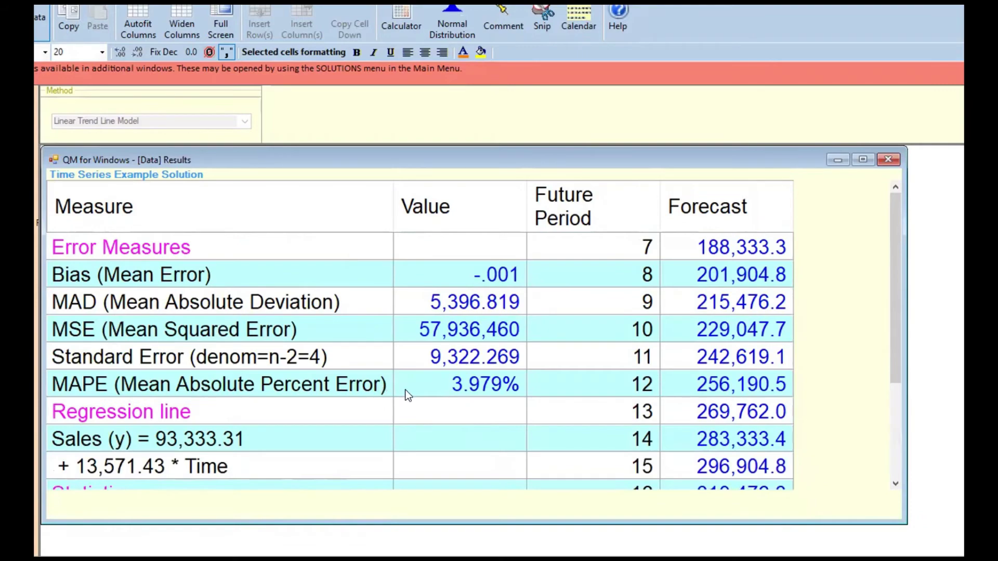
{"action": "scroll", "coordinate": [407, 395], "scroll_direction": "down", "scroll_amount": 1}
{"action": "scroll", "coordinate": [407, 395], "scroll_direction": "up", "scroll_amount": 1}
{"action": "scroll", "coordinate": [407, 394], "scroll_direction": "down", "scroll_amount": 2}
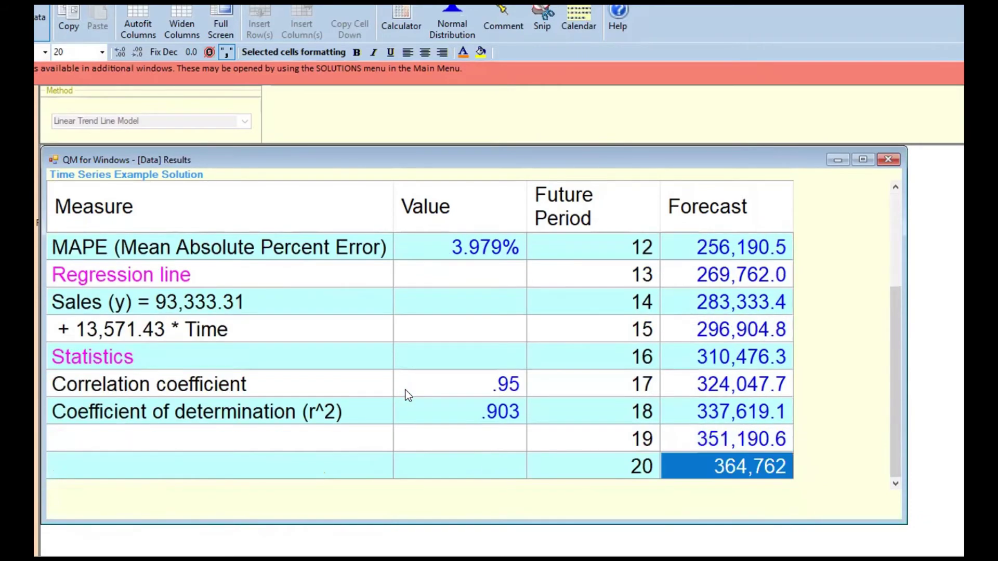
{"action": "scroll", "coordinate": [408, 395], "scroll_direction": "up", "scroll_amount": 1}
{"action": "left_click", "coordinate": [426, 320]}
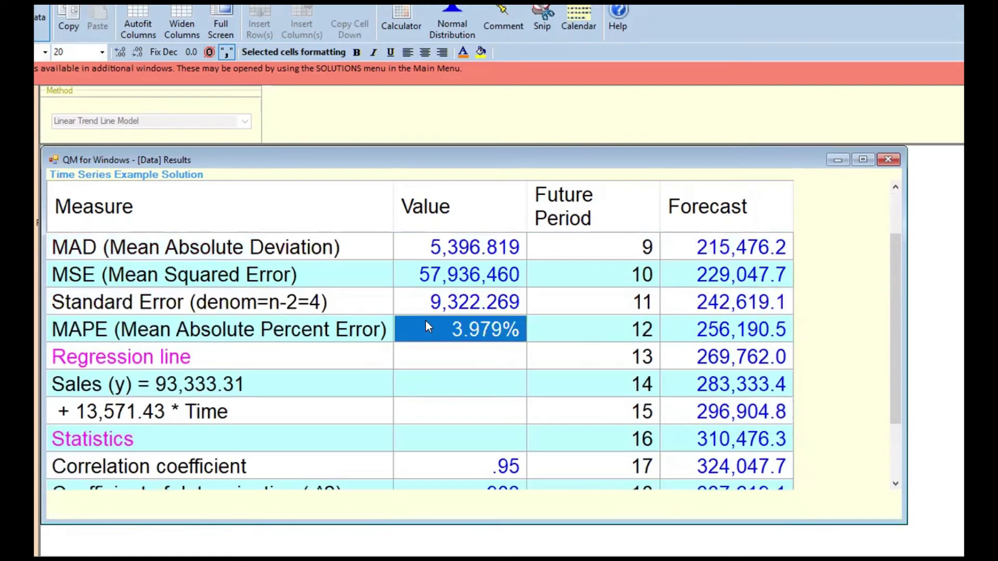
{"action": "scroll", "coordinate": [425, 321], "scroll_direction": "down", "scroll_amount": 1}
{"action": "scroll", "coordinate": [425, 321], "scroll_direction": "up", "scroll_amount": 1}
{"action": "left_click", "coordinate": [422, 252]}
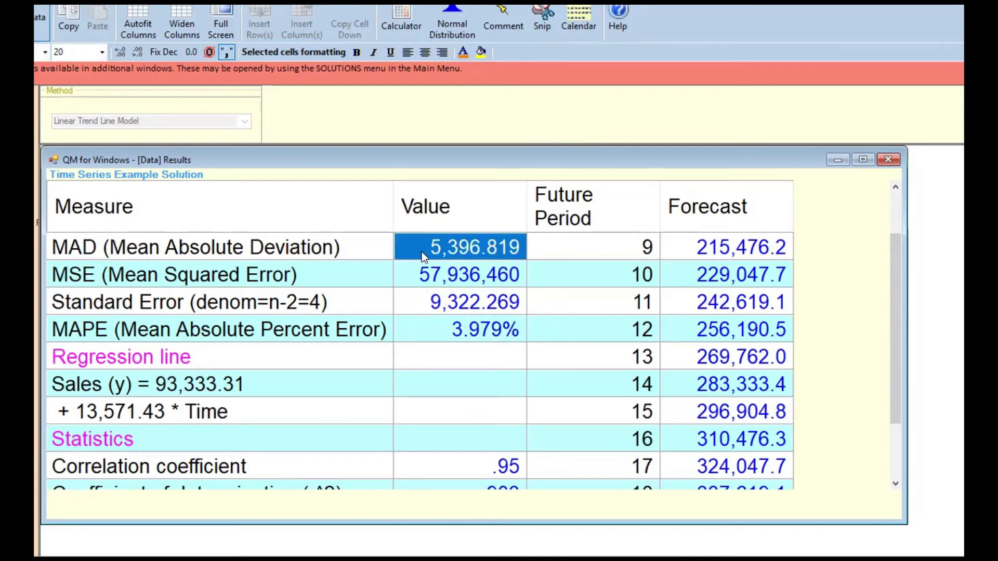
{"action": "left_click", "coordinate": [420, 266]}
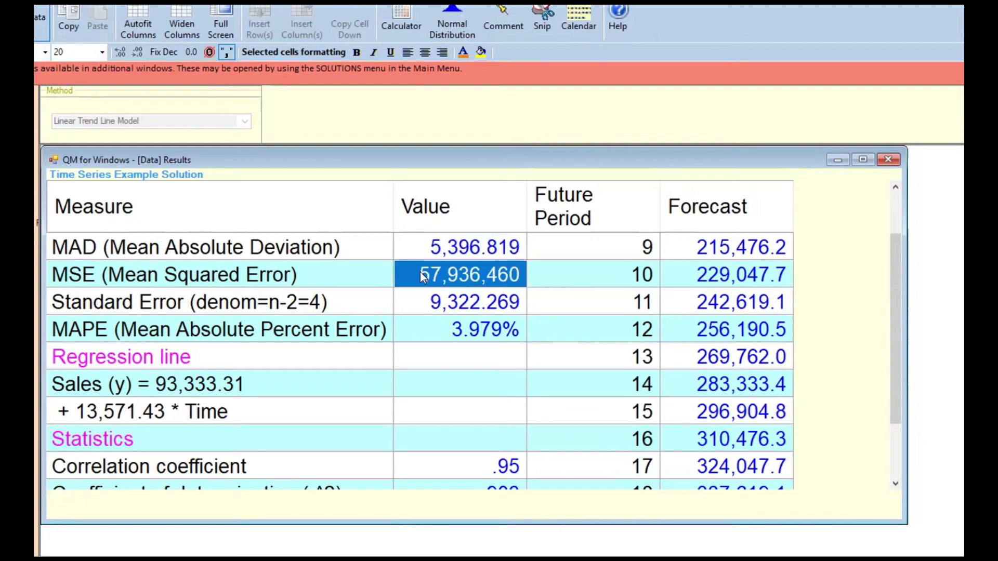
{"action": "left_click", "coordinate": [427, 303]}
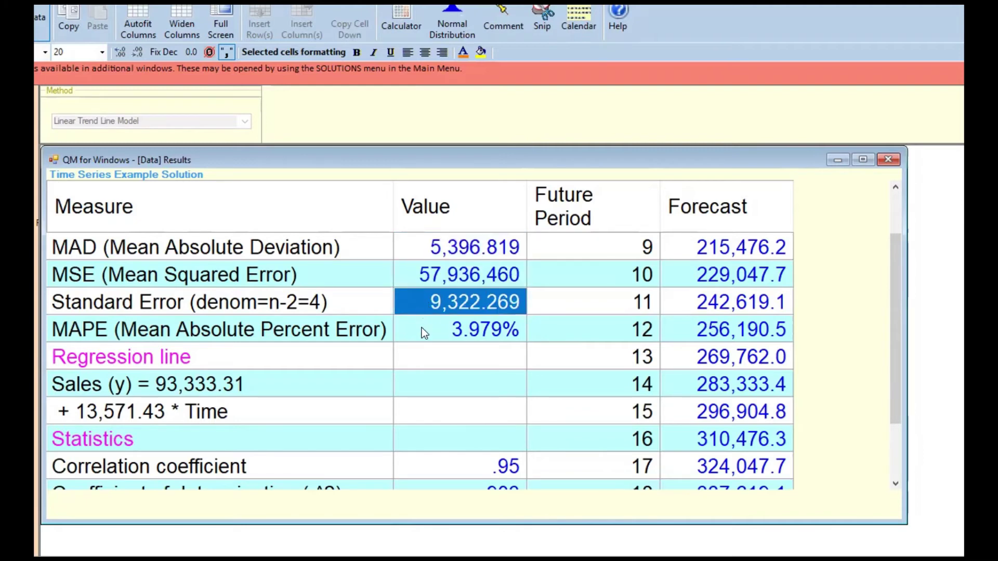
{"action": "left_click", "coordinate": [422, 328]}
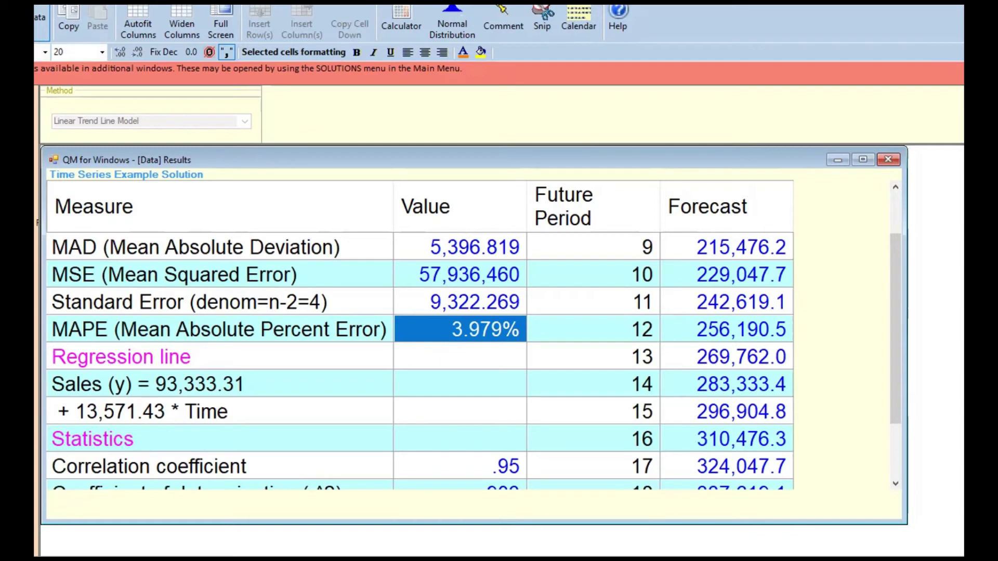
Step: Examine the regression line's intercept and time coefficient alongside the forecasts for the later future periods
{"action": "left_click", "coordinate": [73, 392]}
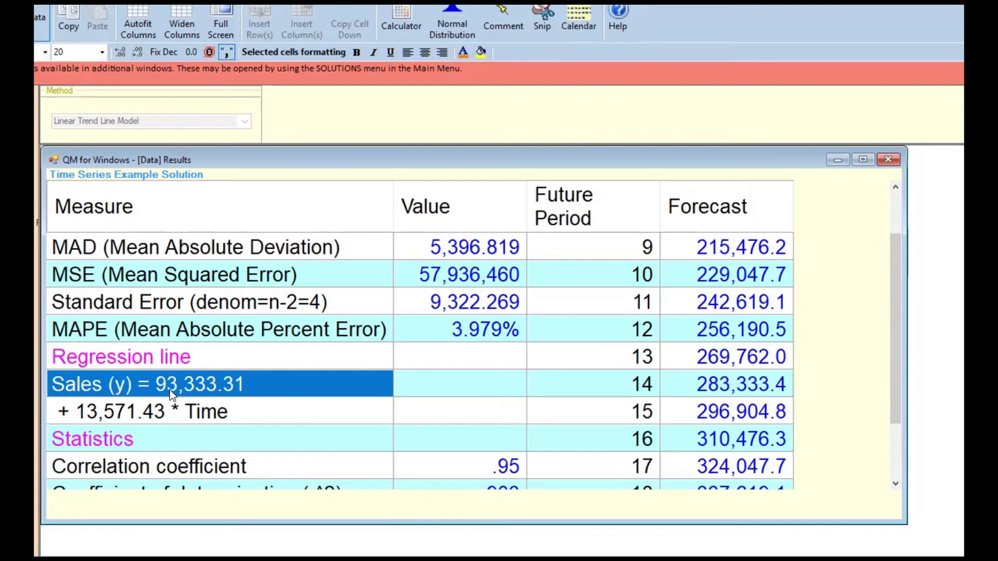
{"action": "left_click", "coordinate": [82, 410]}
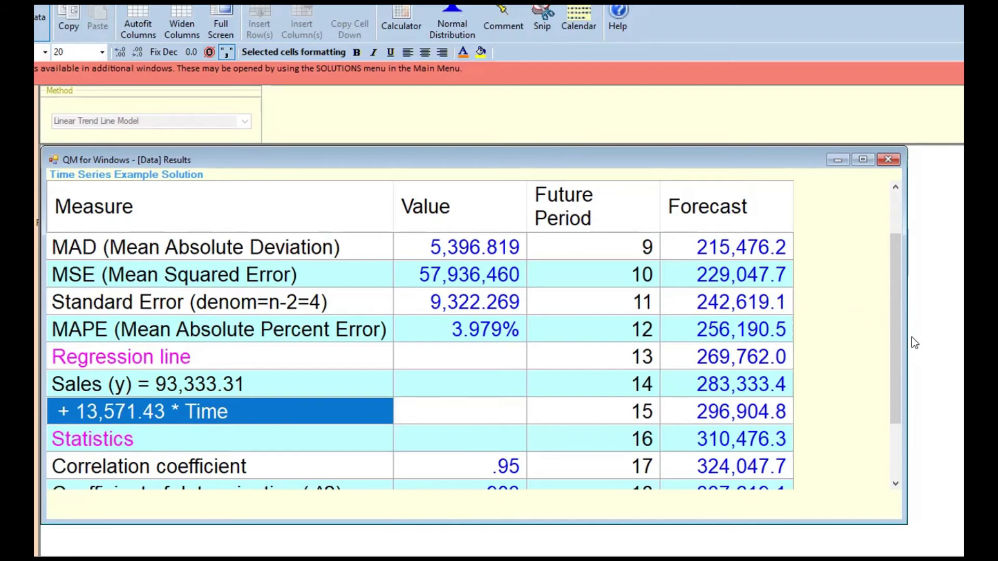
{"action": "scroll", "coordinate": [899, 341], "scroll_direction": "down", "scroll_amount": 3}
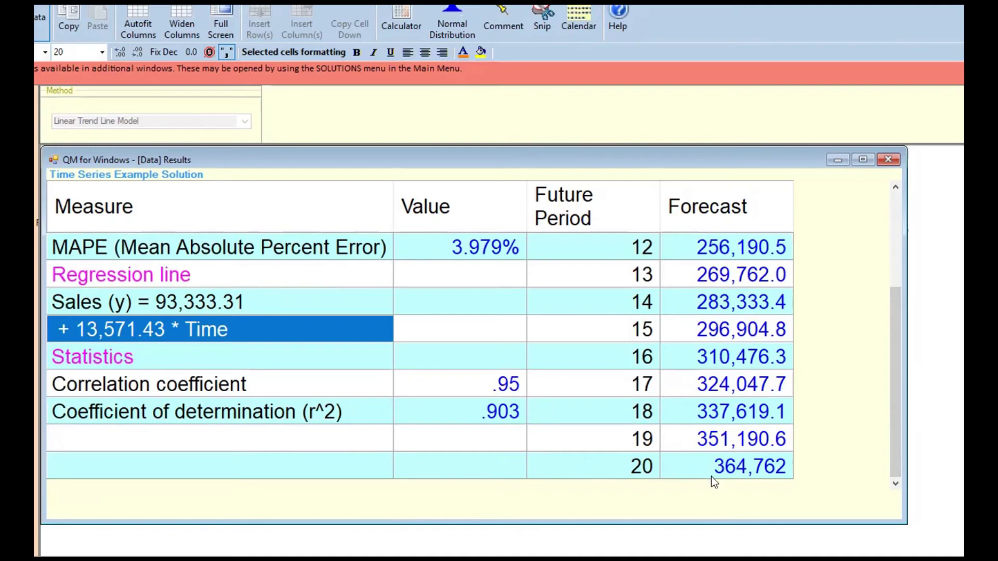
{"action": "left_click_drag", "start_coordinate": [893, 431], "coordinate": [872, 388]}
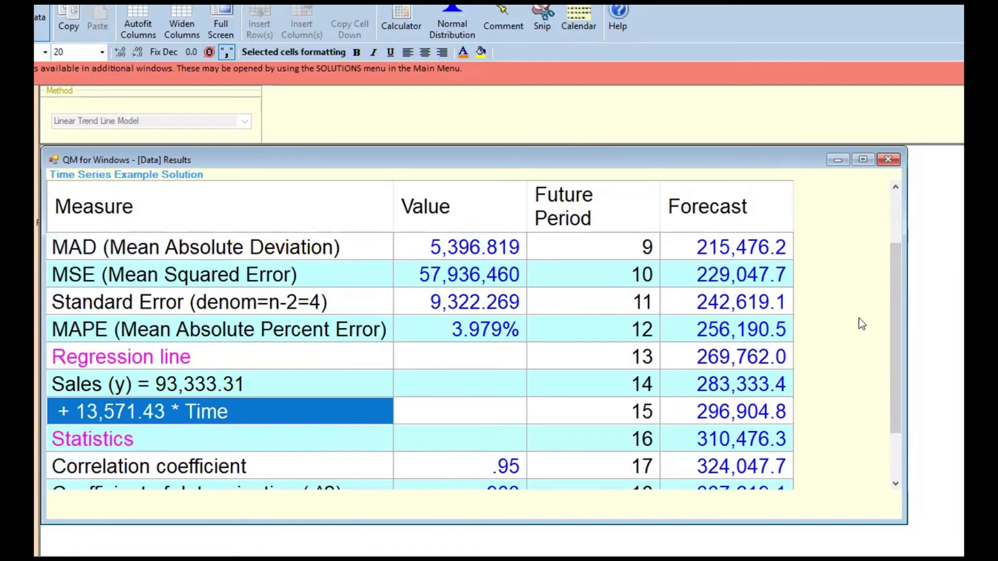
{"action": "left_click_drag", "start_coordinate": [888, 285], "coordinate": [738, 396]}
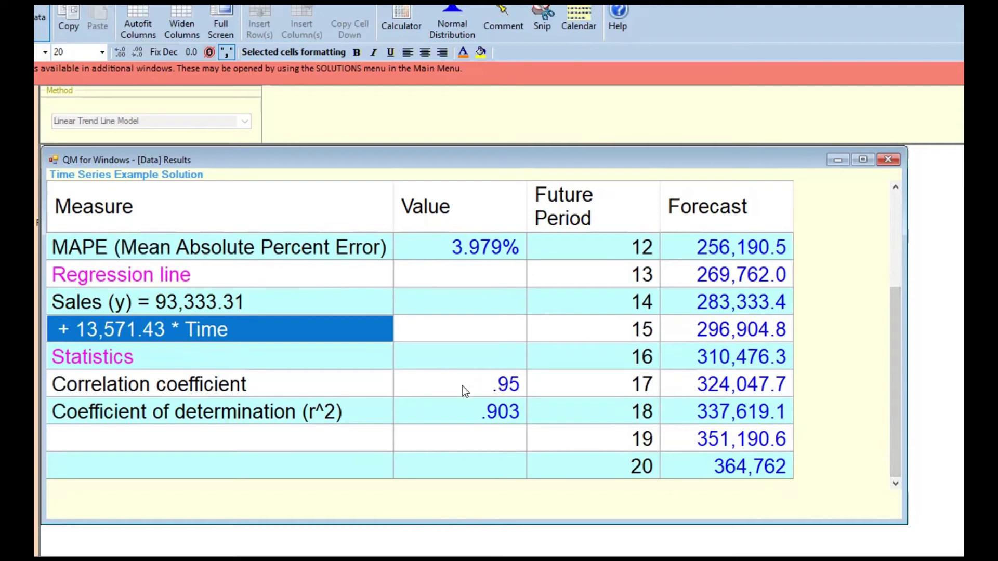
Step: Examine the correlation coefficient and the coefficient of determination, comparing them with the MAPE
{"action": "left_click", "coordinate": [447, 378]}
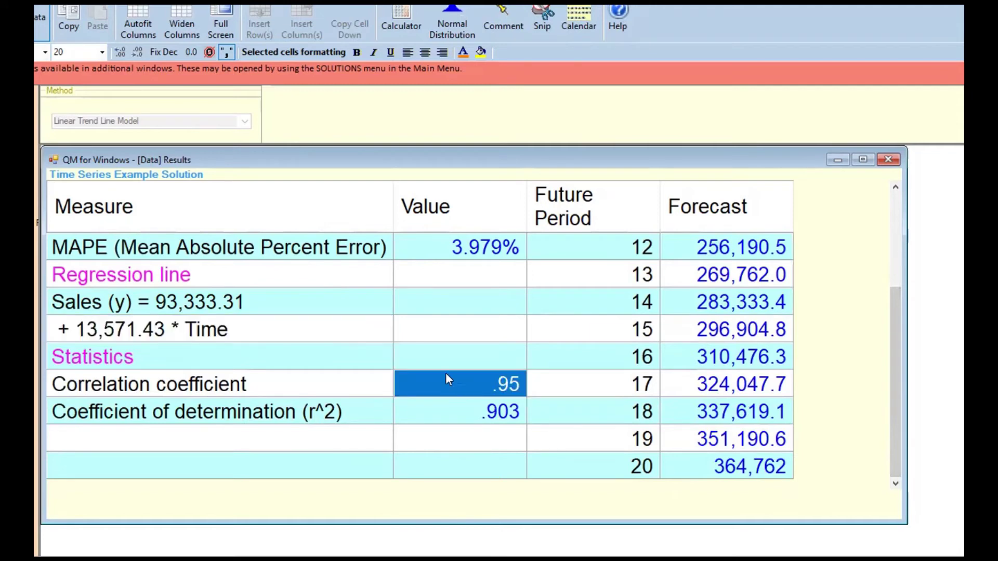
{"action": "left_click", "coordinate": [431, 250]}
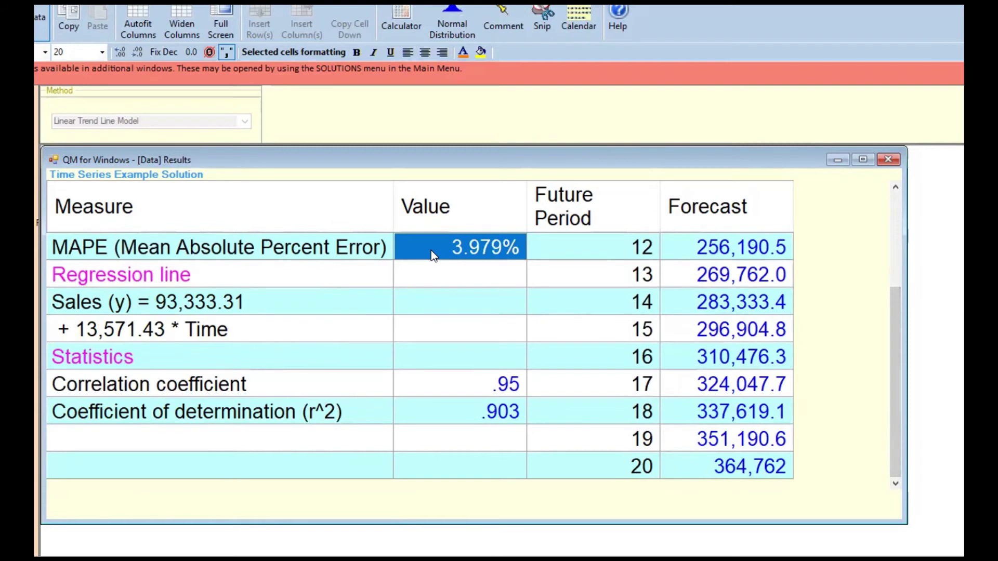
{"action": "left_click", "coordinate": [67, 388]}
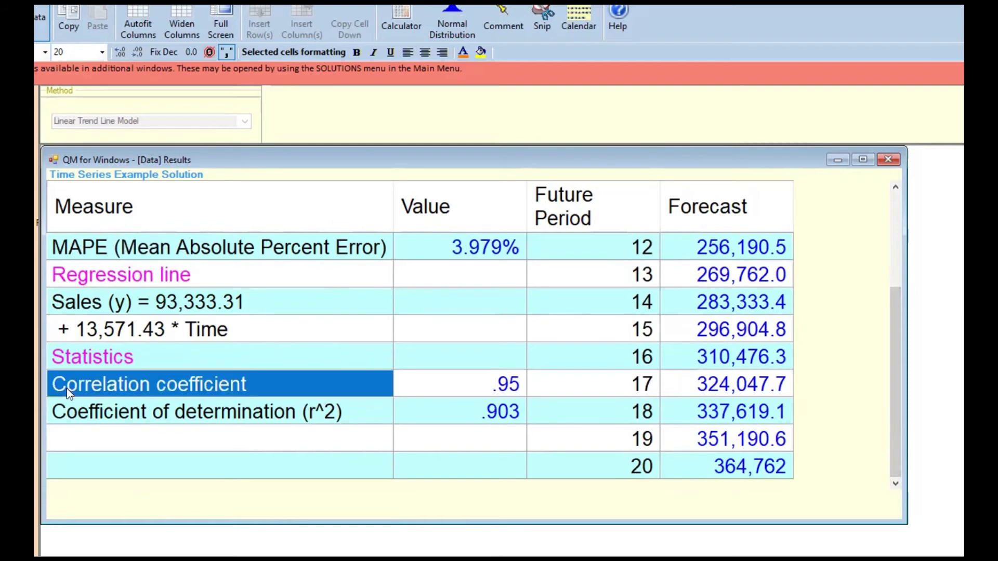
{"action": "left_click", "coordinate": [113, 407]}
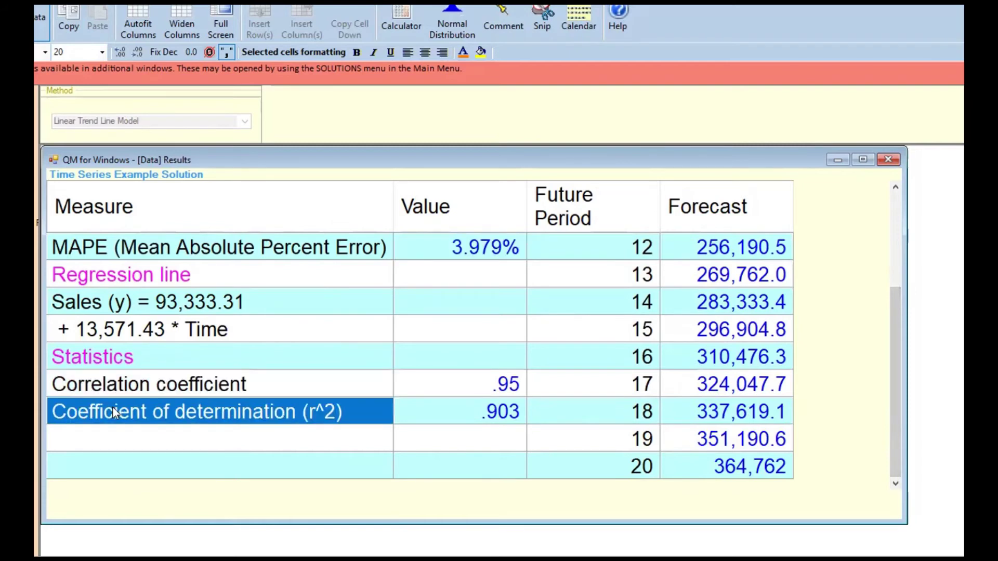
{"action": "left_click", "coordinate": [497, 387]}
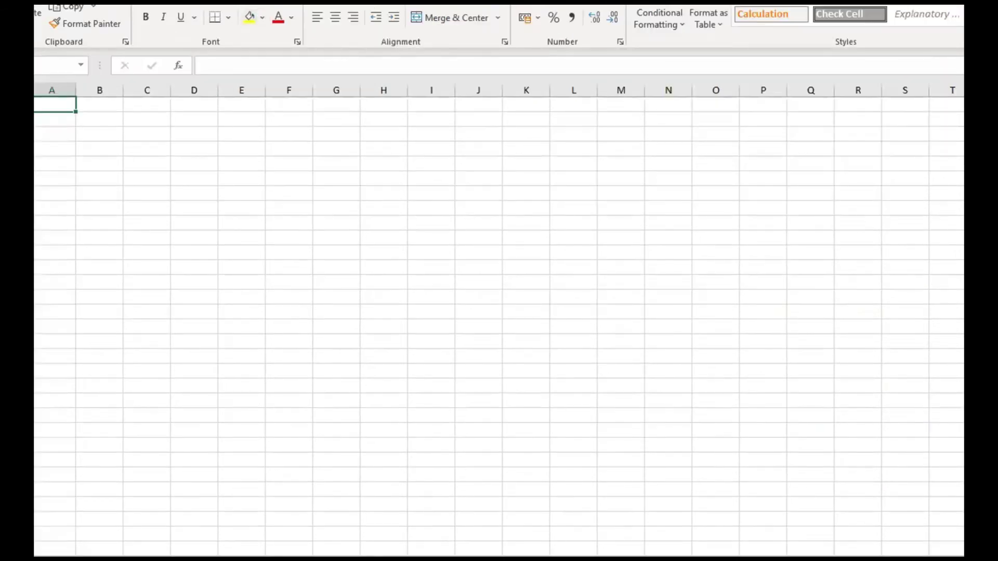
Step: Switch to a blank Excel worksheet and enter "Correlation" in B2 and "1. Magnitude" in B3
{"action": "scroll", "coordinate": [498, 320], "scroll_direction": "up", "scroll_amount": 8}
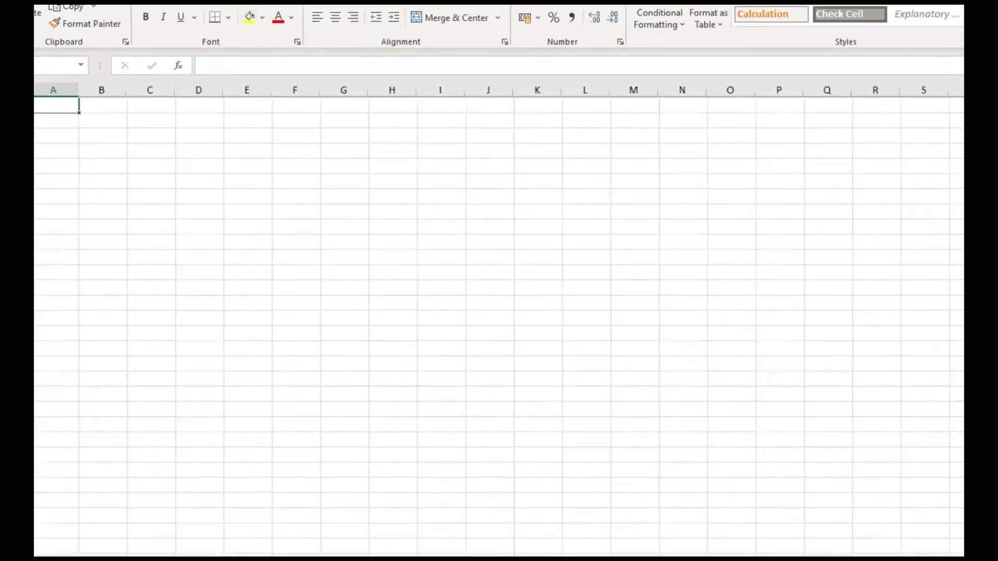
{"action": "scroll", "coordinate": [572, 216], "scroll_direction": "up", "scroll_amount": 5}
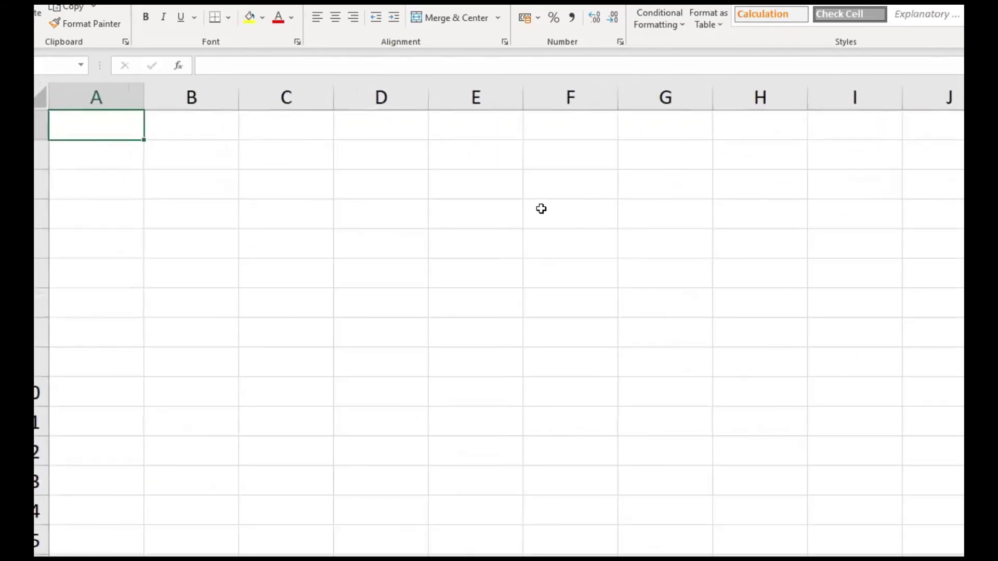
{"action": "left_click", "coordinate": [393, 218]}
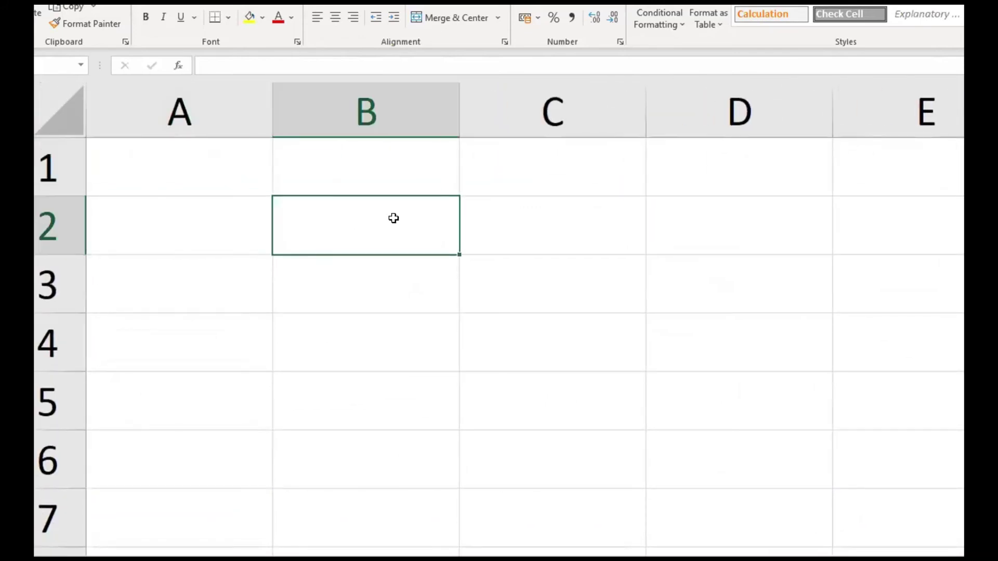
{"action": "type", "text": "Correlati"}
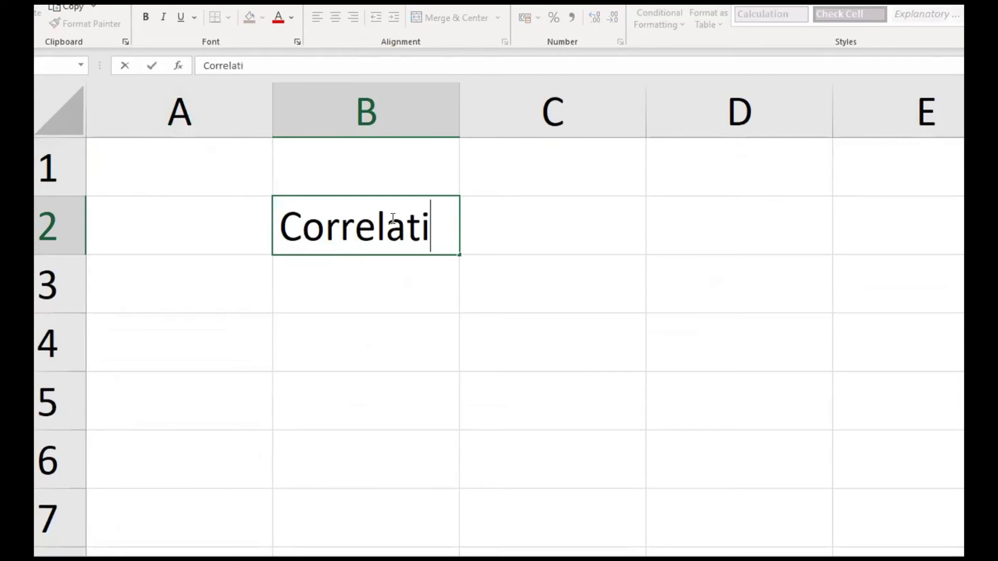
{"action": "type", "text": "on"}
{"action": "key", "text": "Return"}
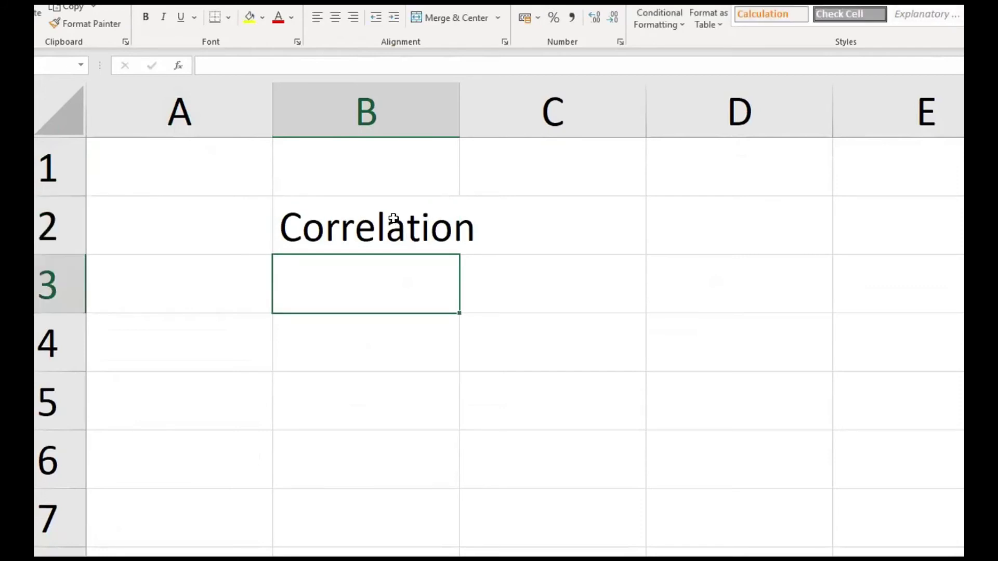
{"action": "type", "text": "1. Magnitude"}
{"action": "key", "text": "Return"}
{"action": "key", "text": "Up"}
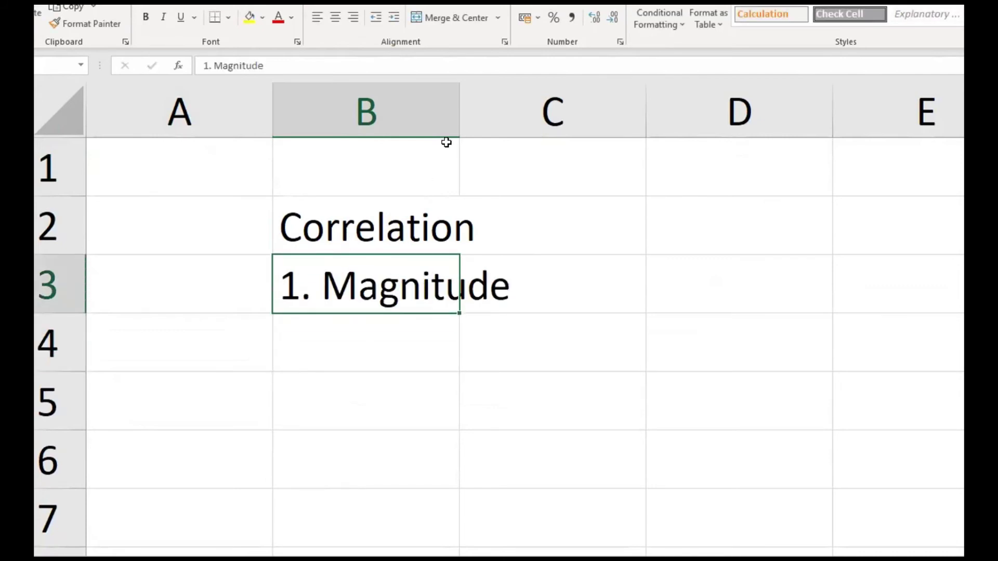
Step: Widen column B to fit the Magnitude label and enter "0<|r|<1" in C3
{"action": "left_click_drag", "start_coordinate": [460, 111], "coordinate": [523, 111]}
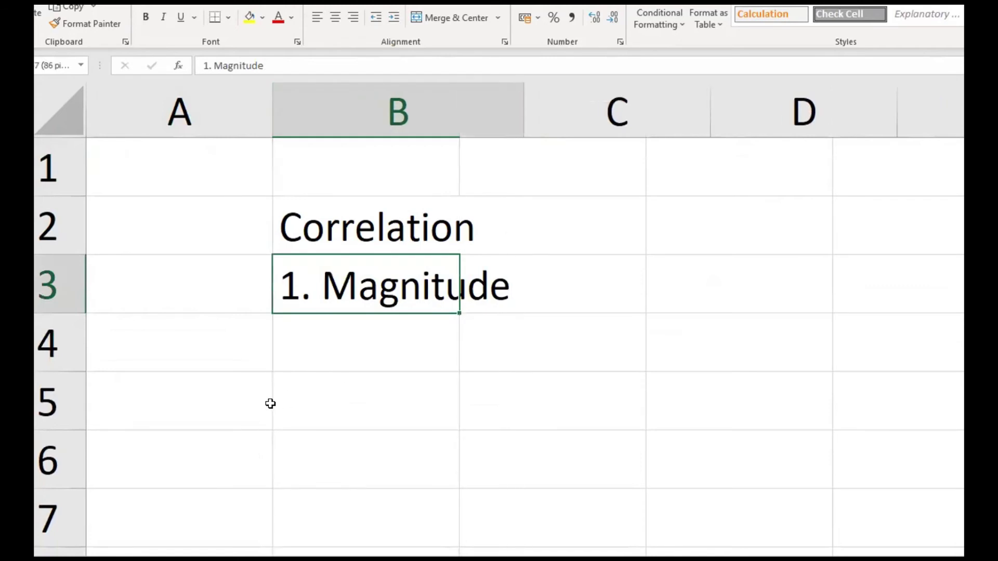
{"action": "key", "text": "Right"}
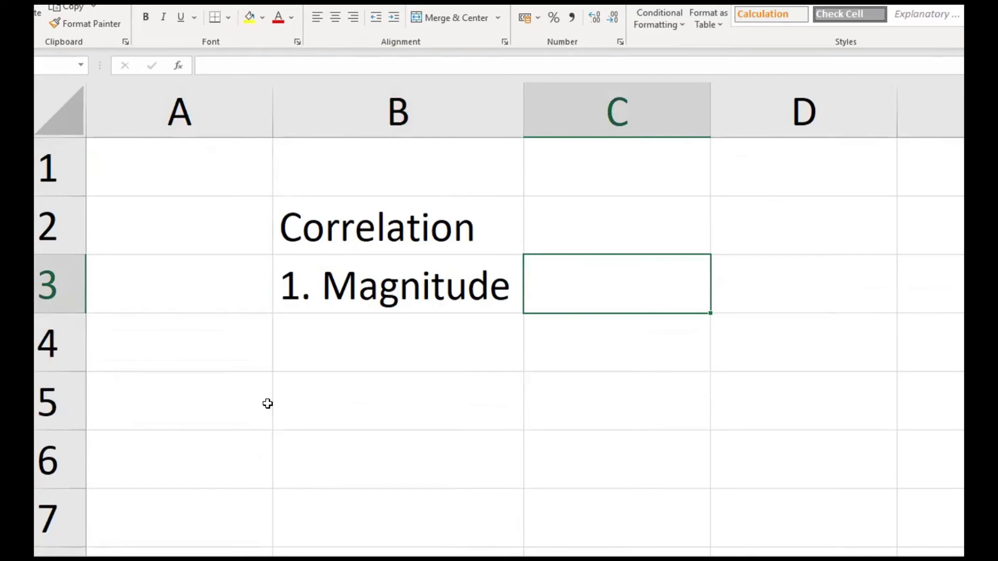
{"action": "type", "text": "0"}
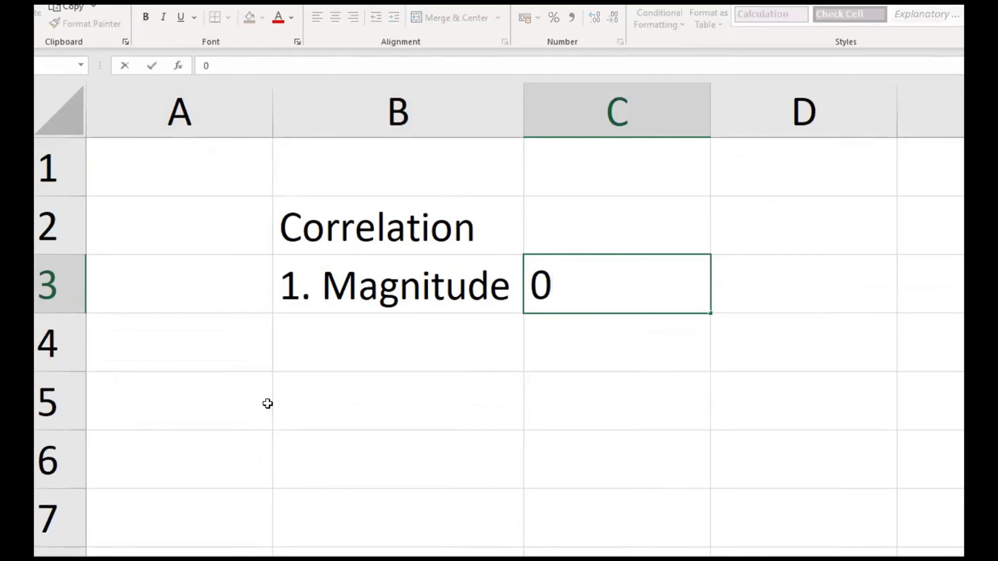
{"action": "type", "text": "<r<1"}
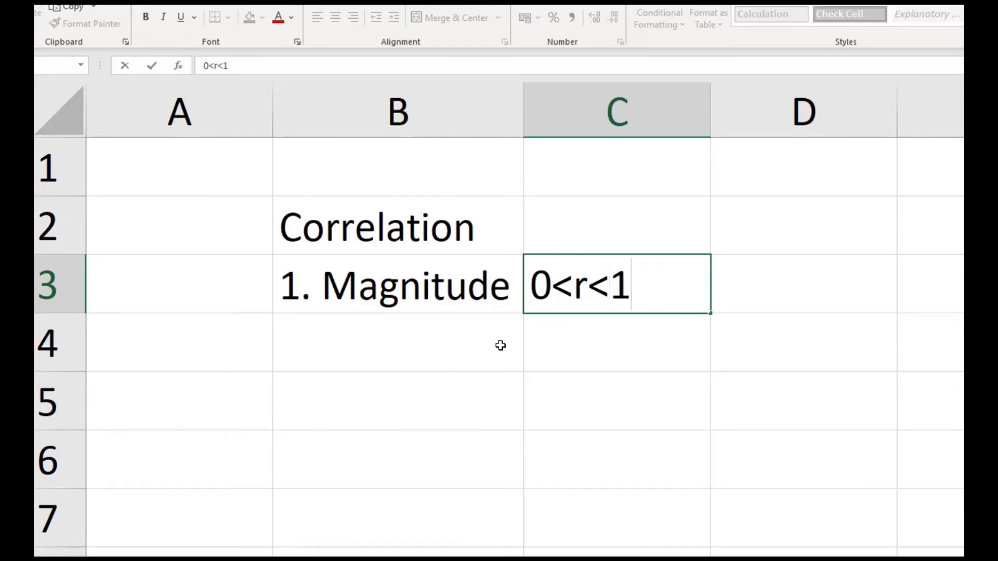
{"action": "left_click", "coordinate": [573, 289]}
{"action": "type", "text": "|"}
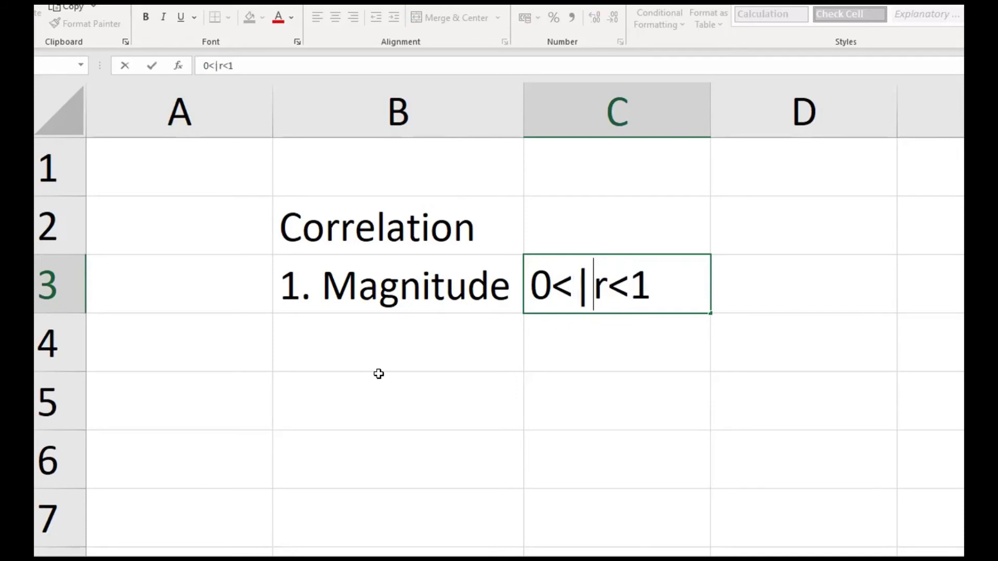
{"action": "key", "text": "Left"}
{"action": "key", "text": "Left"}
{"action": "type", "text": "|"}
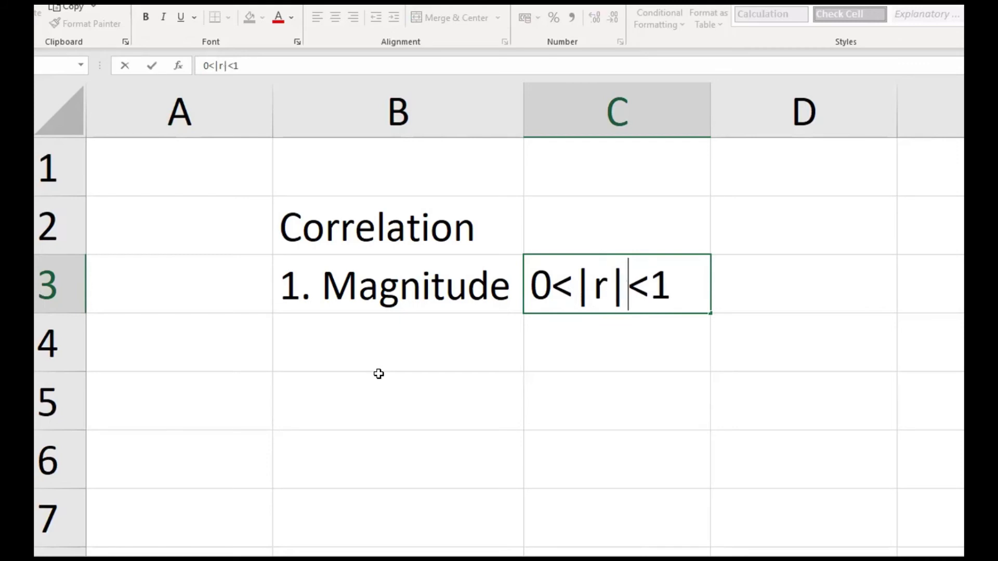
{"action": "key", "text": "Return"}
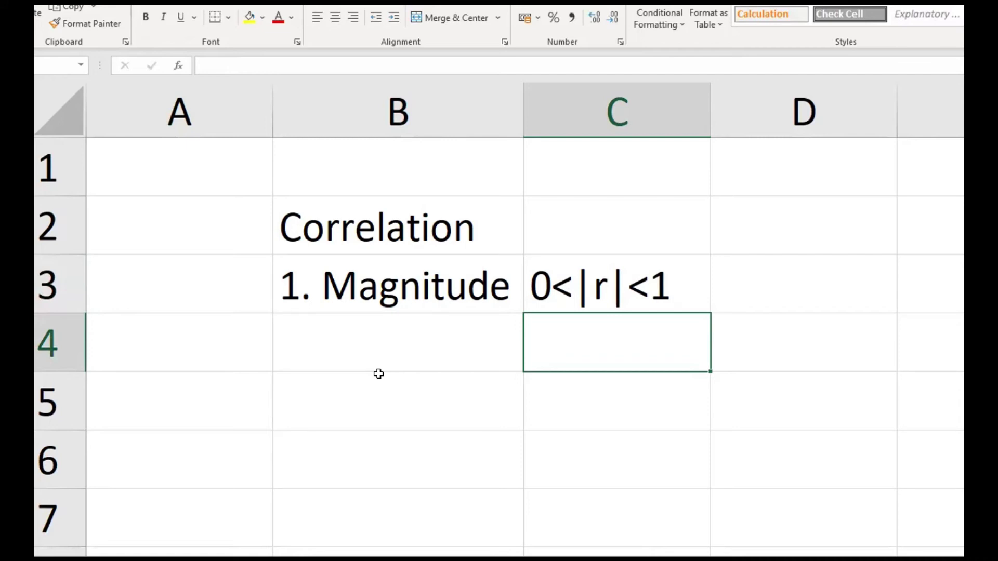
Step: Enter the correlation ranges "0-0.19" in B4 and "0.2-0.39" in B5
{"action": "left_click", "coordinate": [378, 371]}
{"action": "left_click", "coordinate": [378, 374]}
{"action": "left_click", "coordinate": [379, 371]}
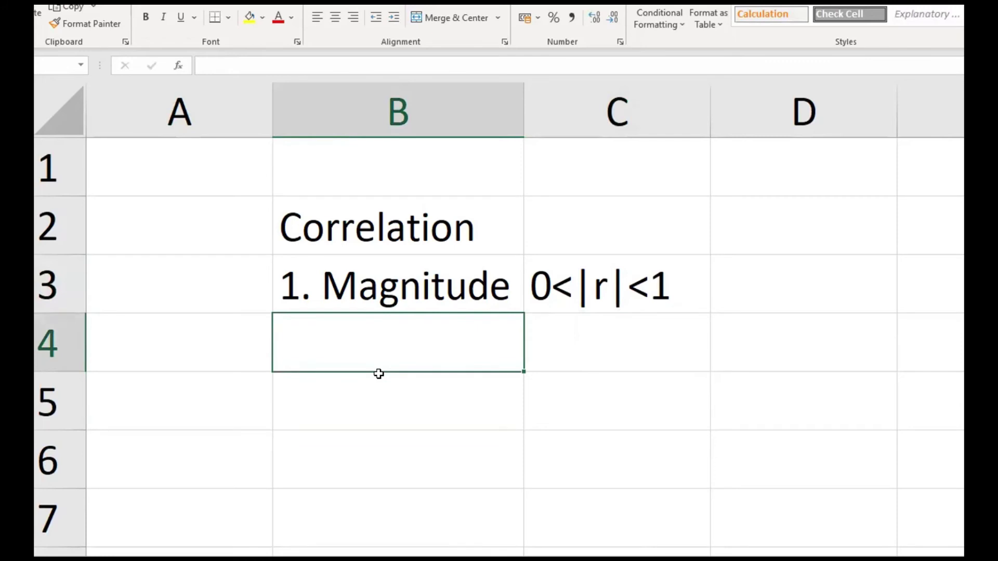
{"action": "type", "text": "0"}
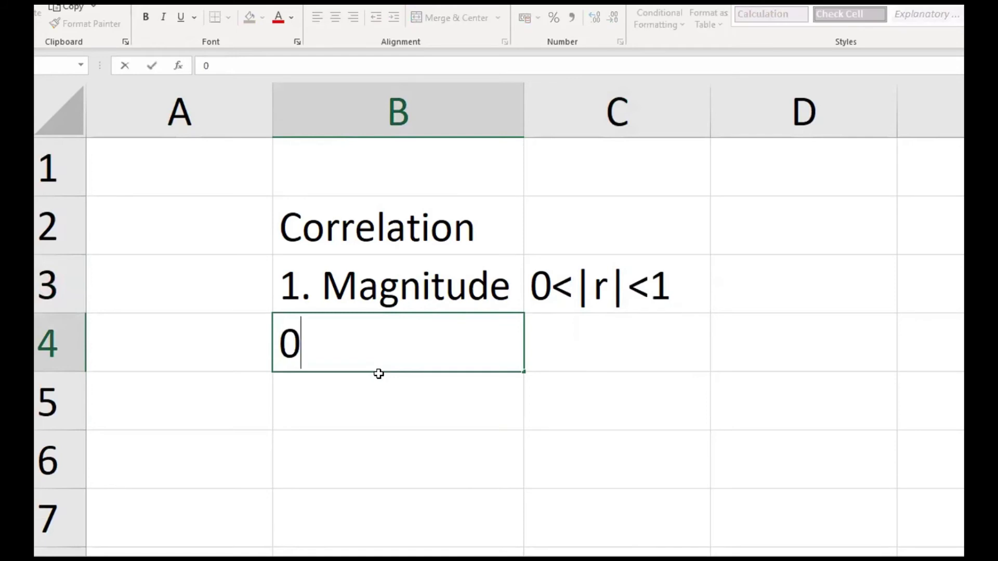
{"action": "type", "text": "-0.18"}
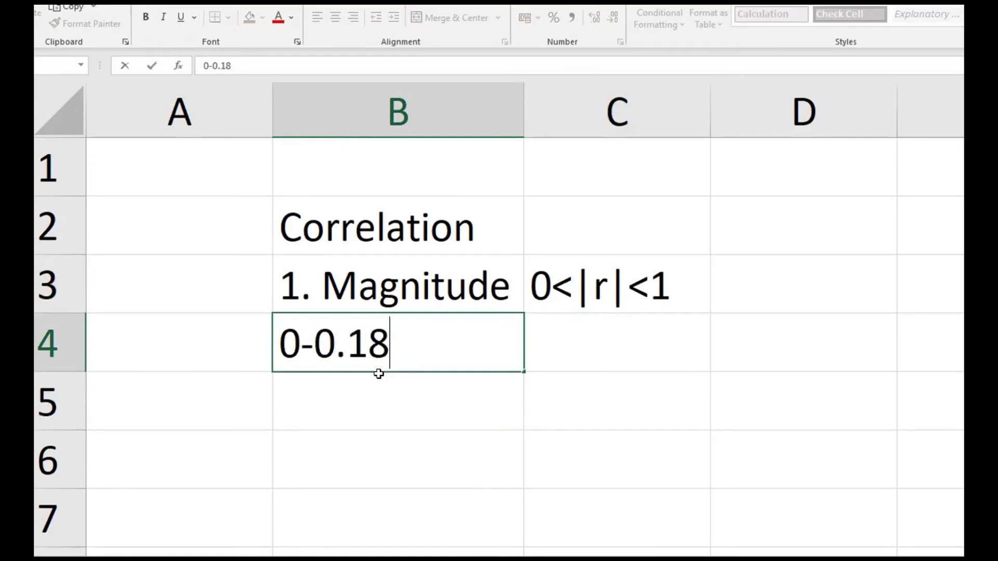
{"action": "key", "text": "BackSpace"}
{"action": "type", "text": "9"}
{"action": "key", "text": "Return"}
{"action": "type", "text": "0"}
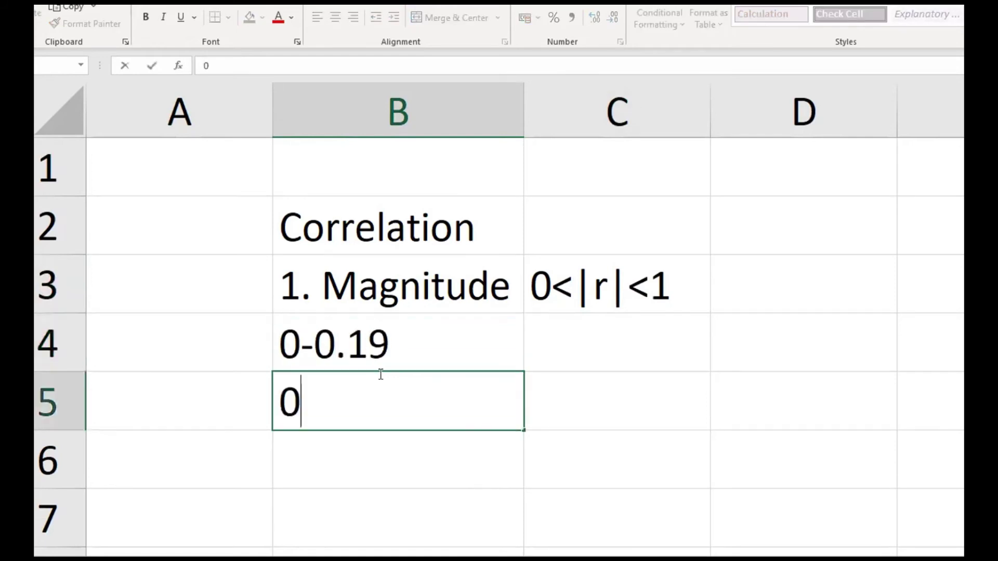
{"action": "type", "text": ".2-0."}
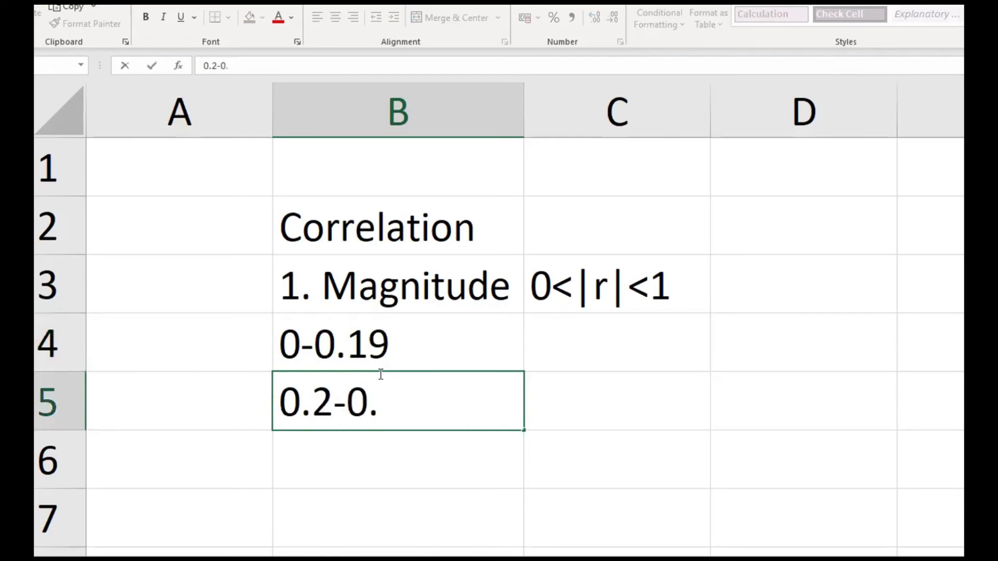
{"action": "type", "text": "39"}
{"action": "key", "text": "Return"}
Step: Enter the correlation ranges "0.4-0.59" in B6 and "0.6-0.79" in B7
{"action": "type", "text": "0."}
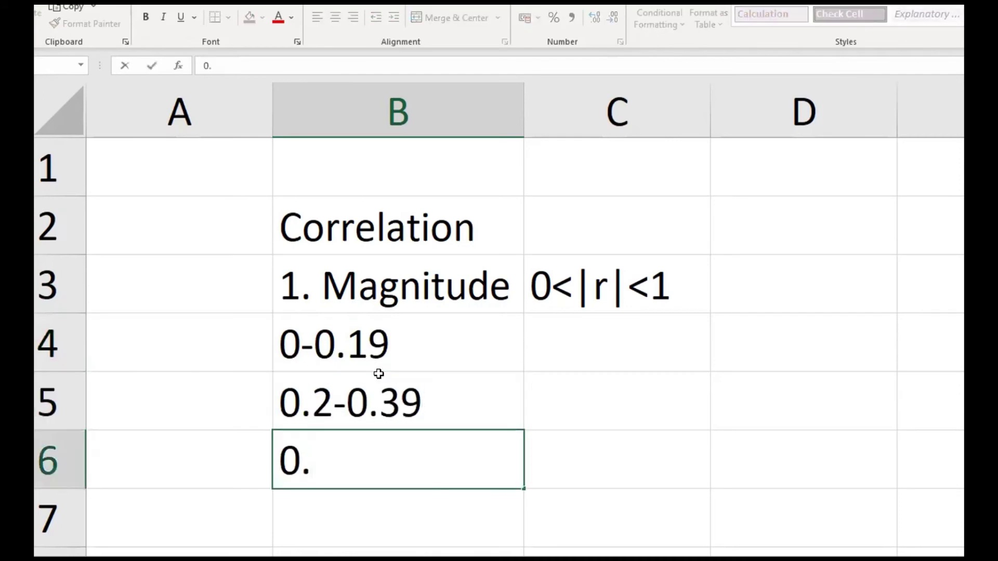
{"action": "type", "text": "4-0."}
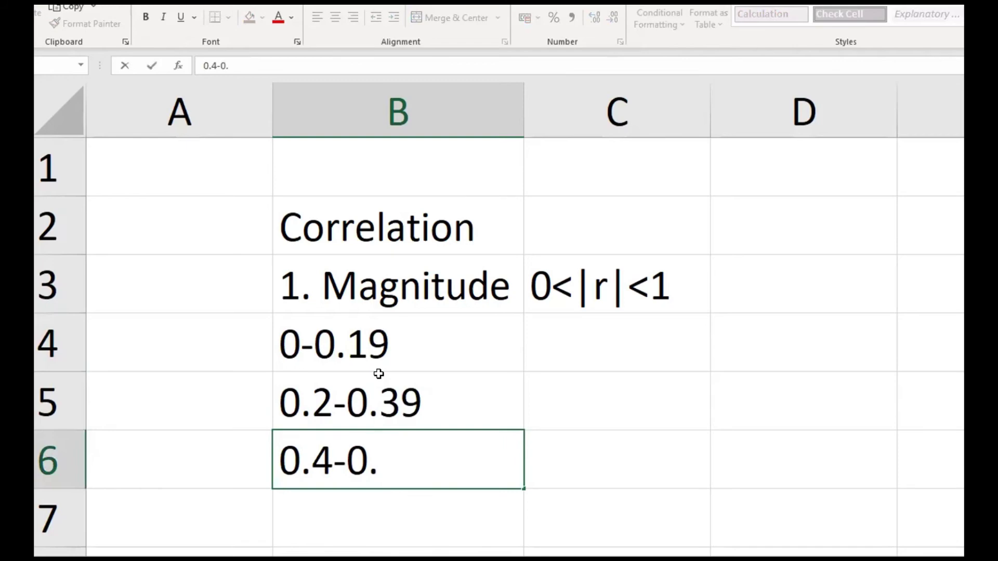
{"action": "type", "text": "59"}
{"action": "key", "text": "Return"}
{"action": "type", "text": "0."}
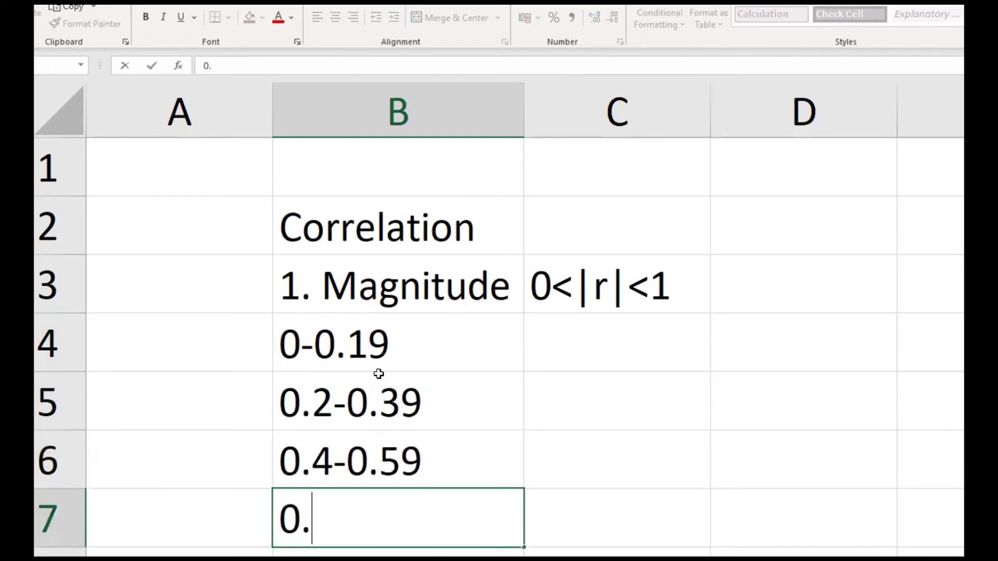
{"action": "type", "text": "6-0."}
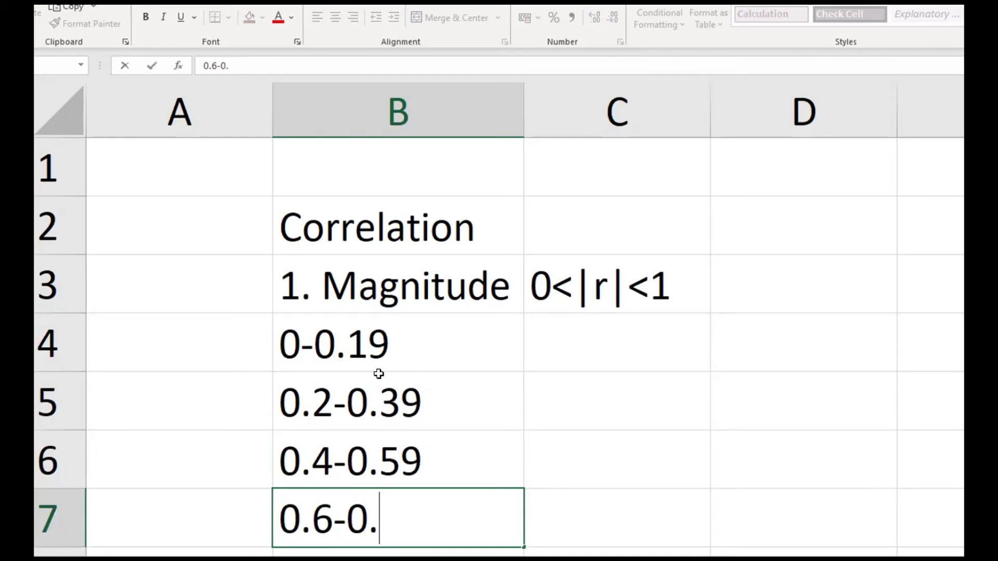
{"action": "type", "text": "79"}
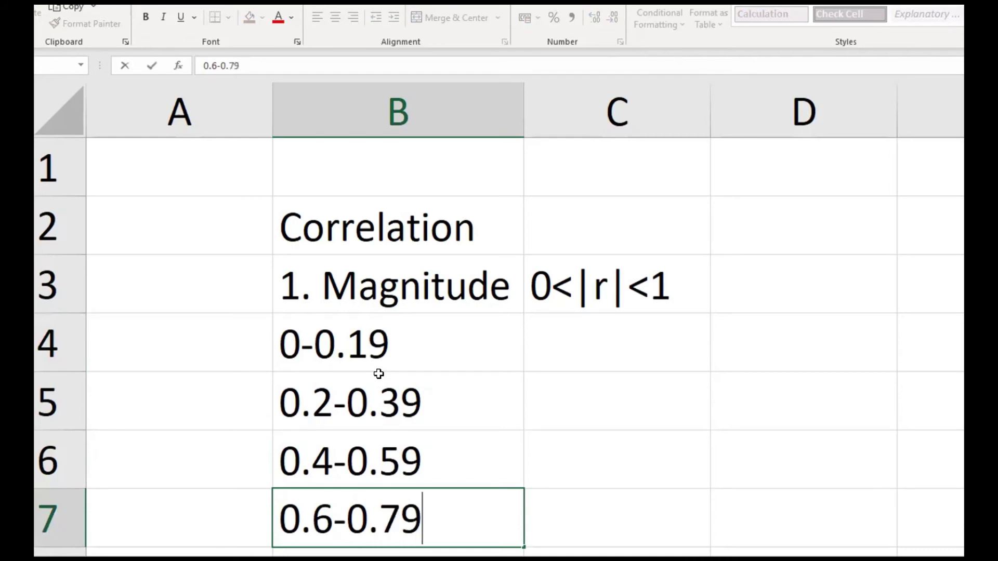
{"action": "key", "text": "Return"}
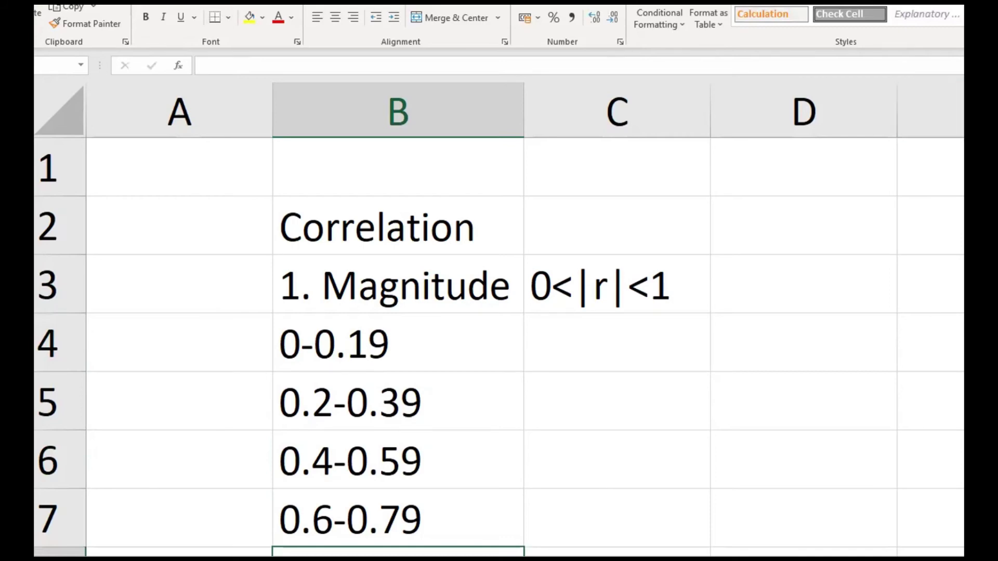
Step: Enter the highest correlation range, "0.8-1.00", in B8
{"action": "scroll", "coordinate": [499, 320], "scroll_direction": "down", "scroll_amount": 4}
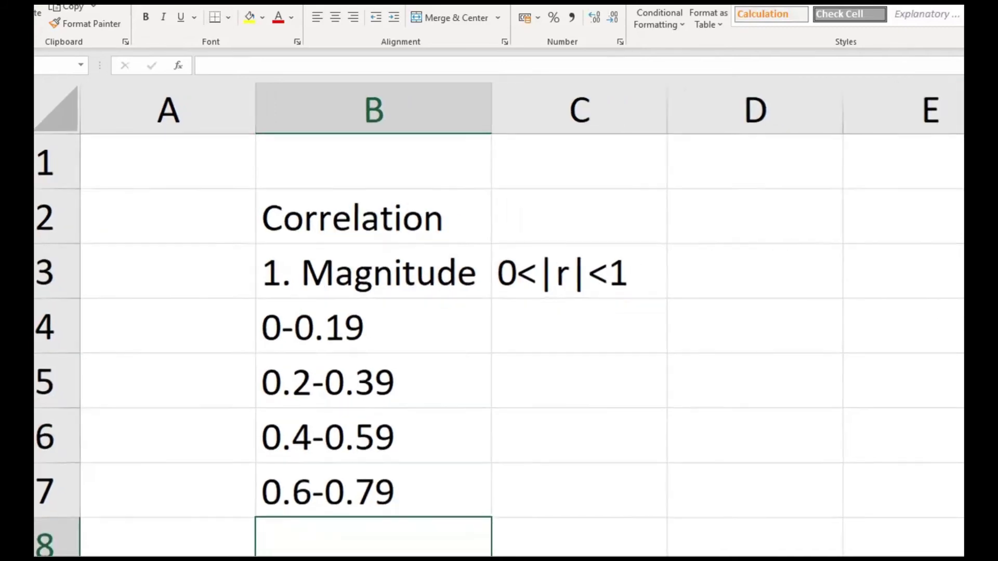
{"action": "type", "text": "0.9"}
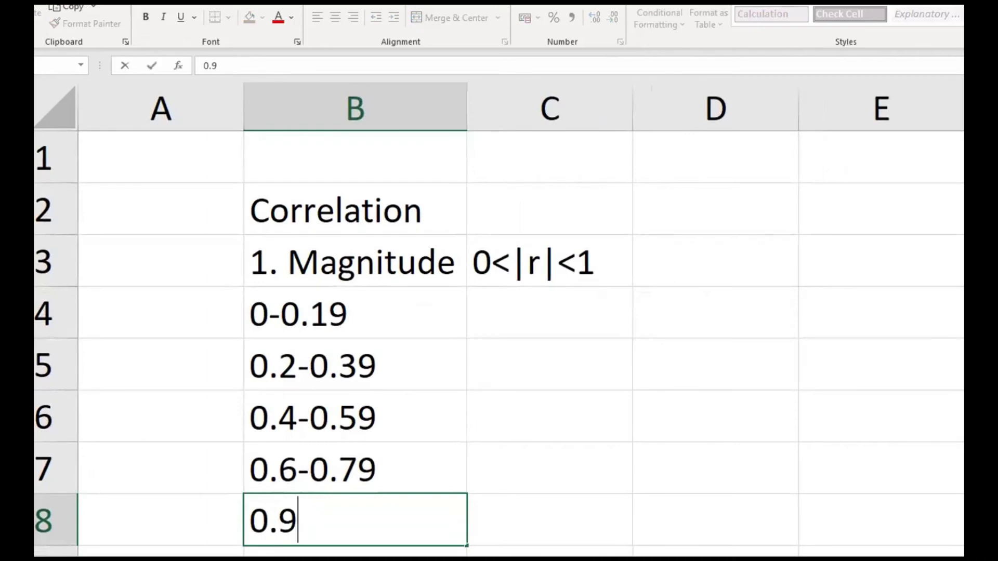
{"action": "type", "text": "-0"}
{"action": "key", "text": "BackSpace"}
{"action": "key", "text": "BackSpace"}
{"action": "key", "text": "BackSpace"}
{"action": "type", "text": "80"}
{"action": "key", "text": "BackSpace"}
{"action": "type", "text": "-1.00"}
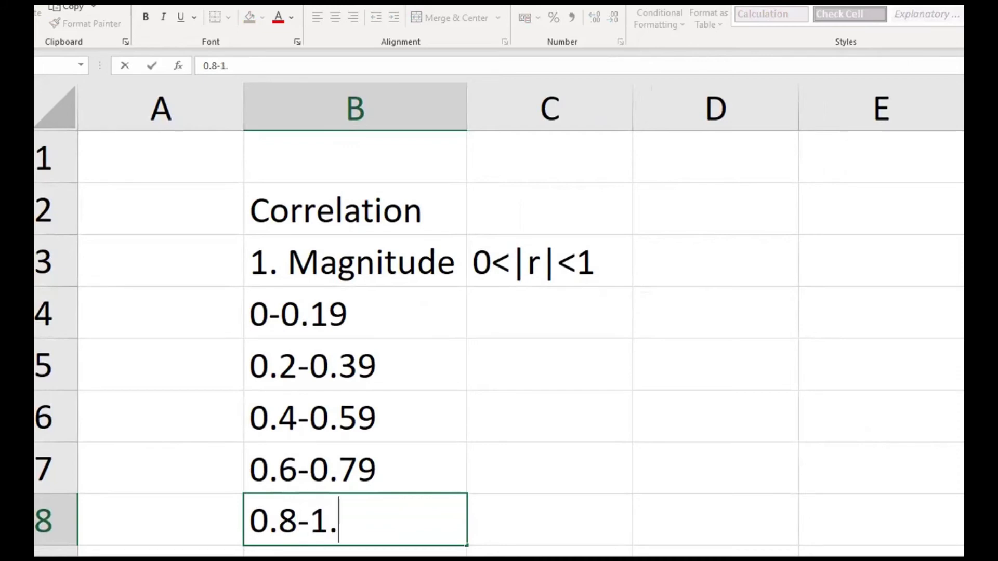
{"action": "key", "text": "Return"}
Step: Extend the heading in B2 to read "Correlation - measure of relationship"
{"action": "key", "text": "Up"}
{"action": "key", "text": "Up"}
{"action": "key", "text": "Up"}
{"action": "key", "text": "Up"}
{"action": "key", "text": "Up"}
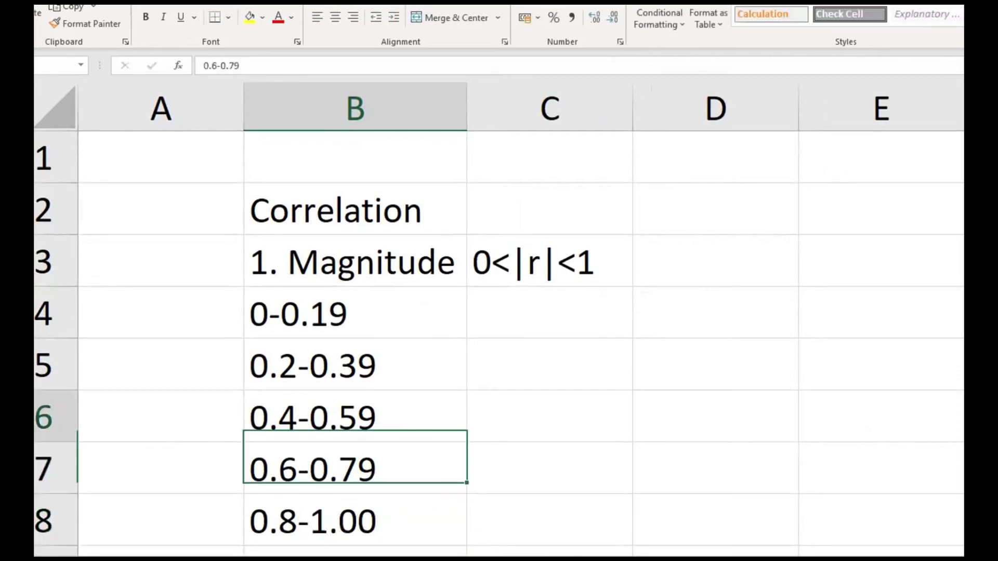
{"action": "key", "text": "Right"}
{"action": "key", "text": "Left"}
{"action": "key", "text": "Up"}
{"action": "key", "text": "Up"}
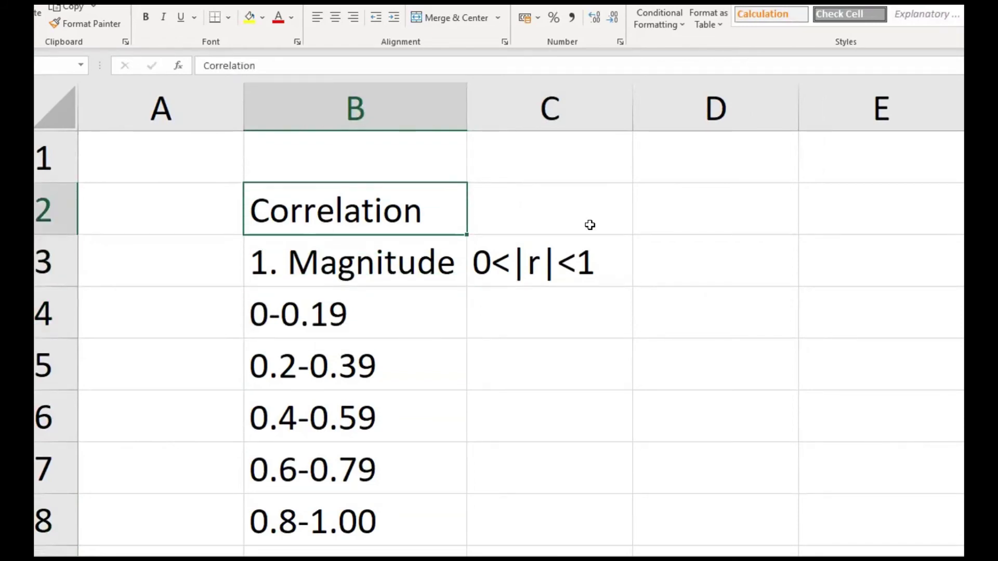
{"action": "left_click", "coordinate": [278, 63]}
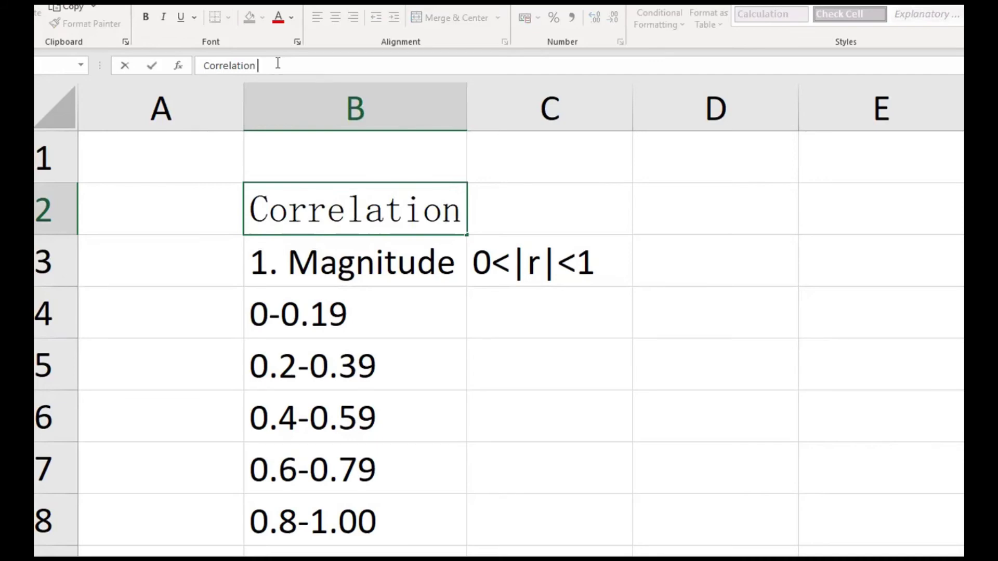
{"action": "type", "text": "- measure or relatio"}
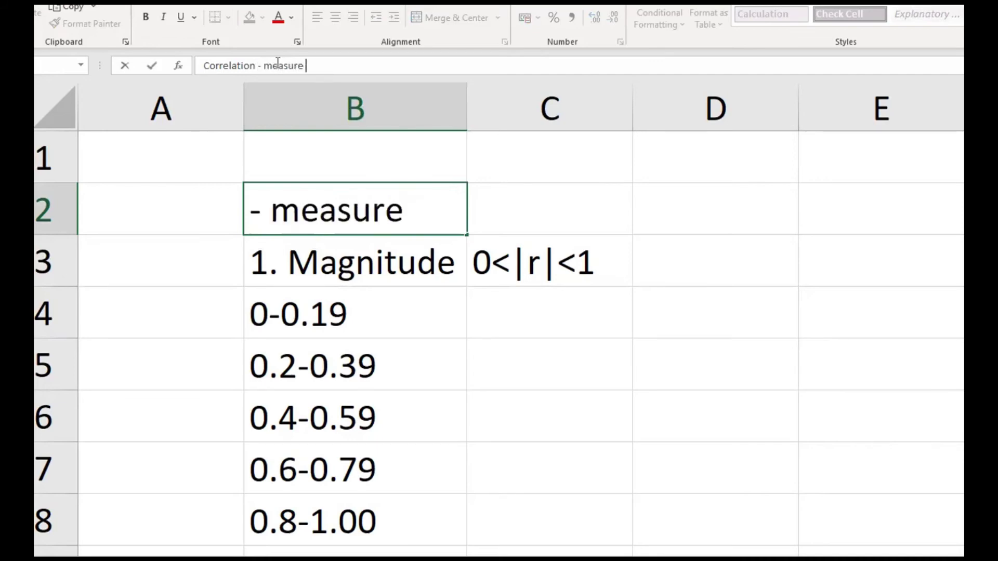
{"action": "key", "text": "BackSpace"}
{"action": "key", "text": "BackSpace"}
{"action": "key", "text": "BackSpace"}
{"action": "key", "text": "BackSpace"}
{"action": "key", "text": "BackSpace"}
{"action": "key", "text": "BackSpace"}
{"action": "key", "text": "BackSpace"}
{"action": "key", "text": "BackSpace"}
{"action": "key", "text": "BackSpace"}
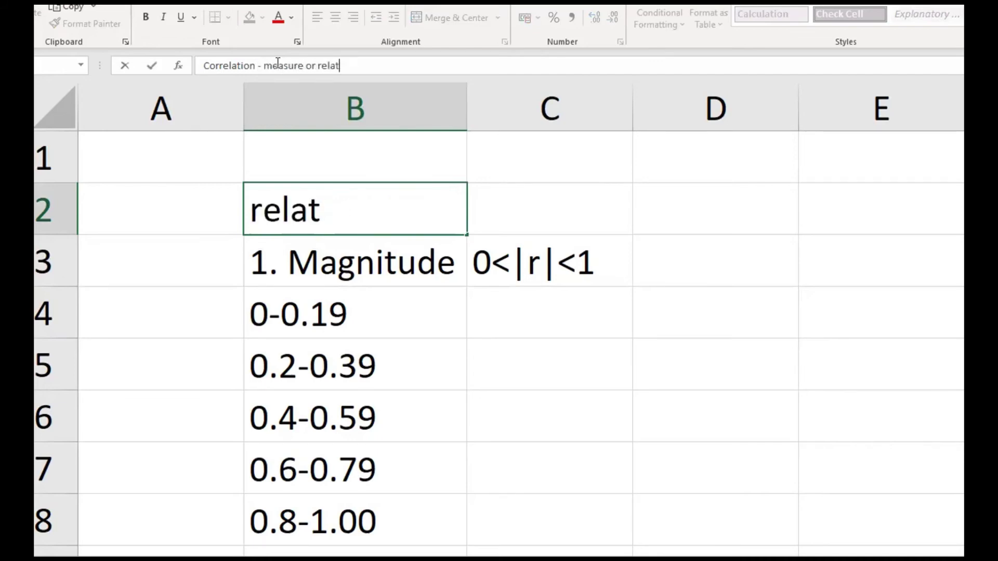
{"action": "type", "text": "f relatioh"}
{"action": "key", "text": "BackSpace"}
{"action": "type", "text": "nship"}
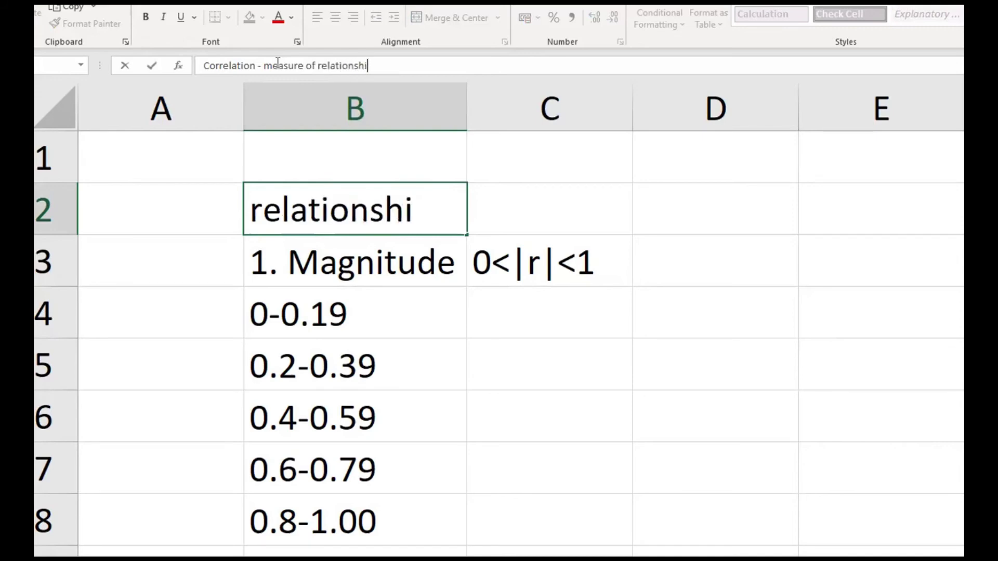
{"action": "key", "text": "Return"}
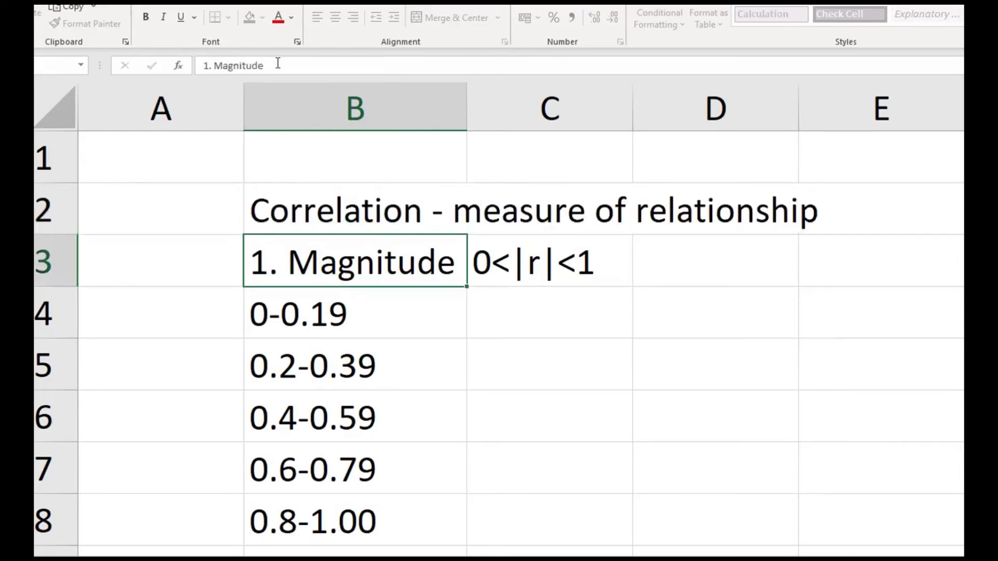
Step: Start the description of the 0-0.19 range in C4 with "Very Low rel"
{"action": "key", "text": "Down"}
{"action": "key", "text": "Down"}
{"action": "key", "text": "Down"}
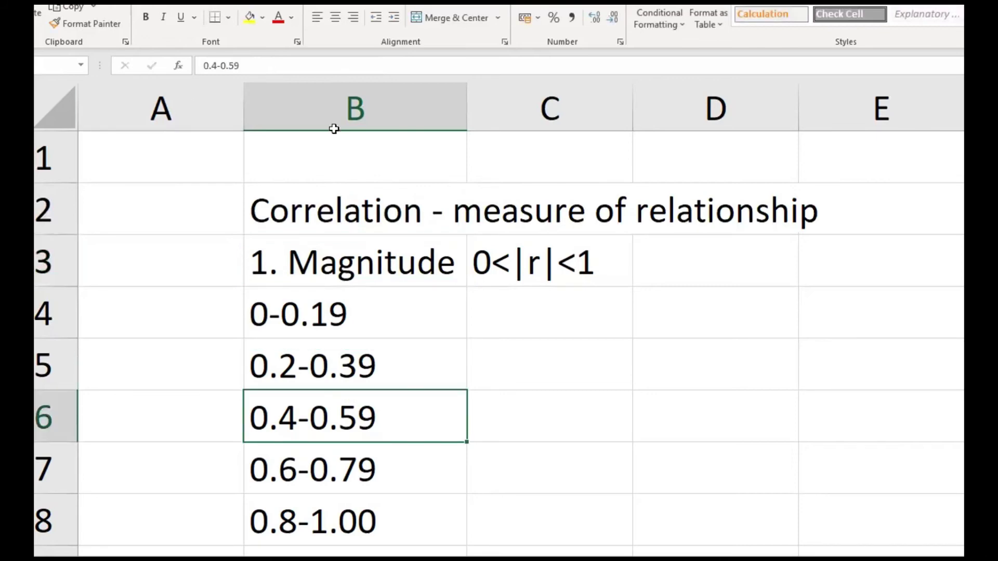
{"action": "left_click", "coordinate": [507, 318]}
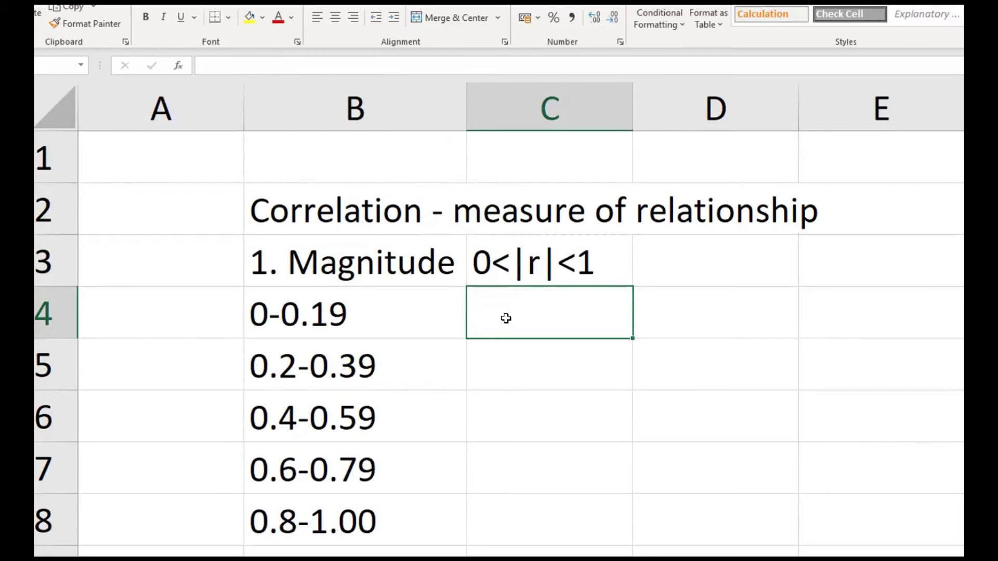
{"action": "type", "text": "Very Loe"}
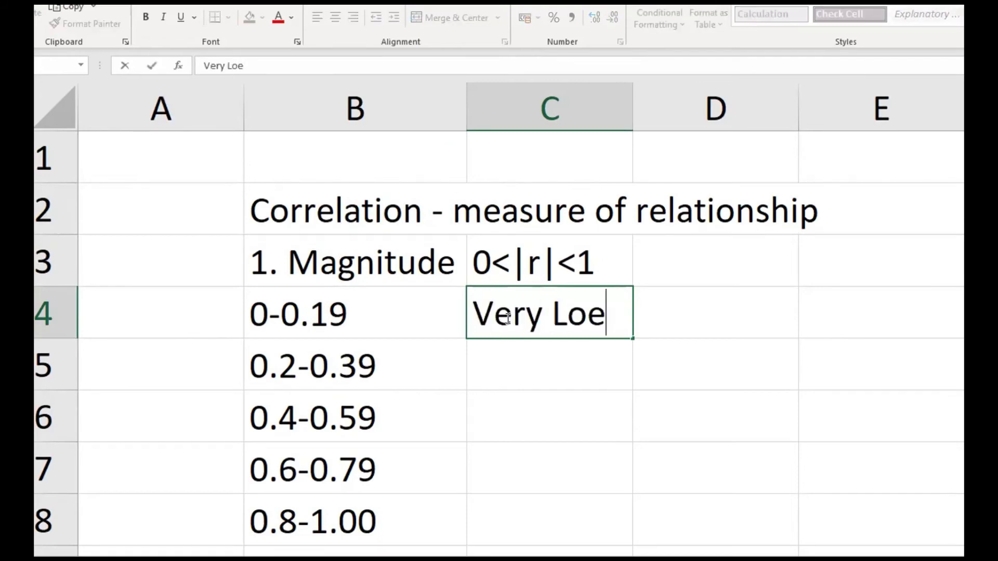
{"action": "key", "text": "BackSpace"}
{"action": "type", "text": "w rel"}
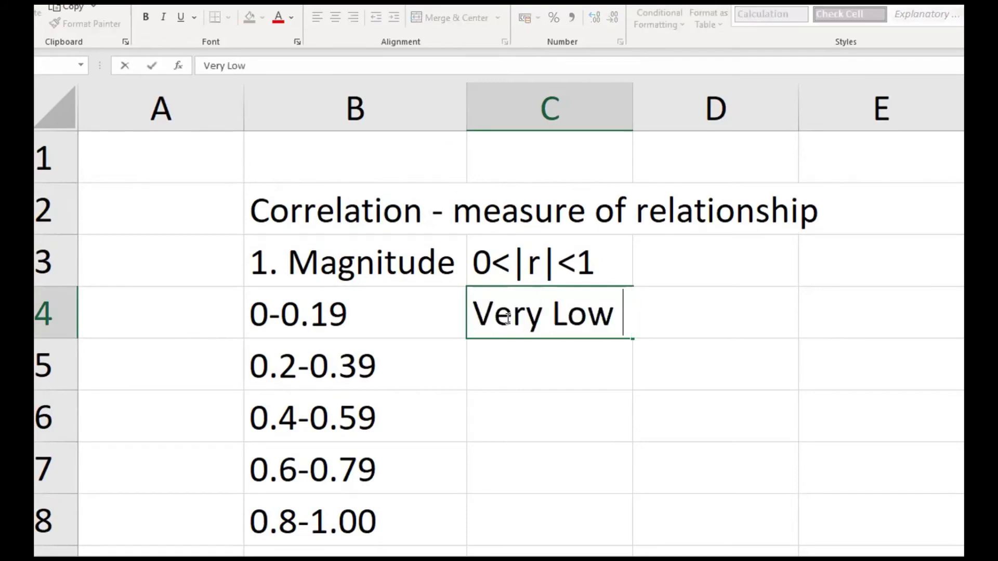
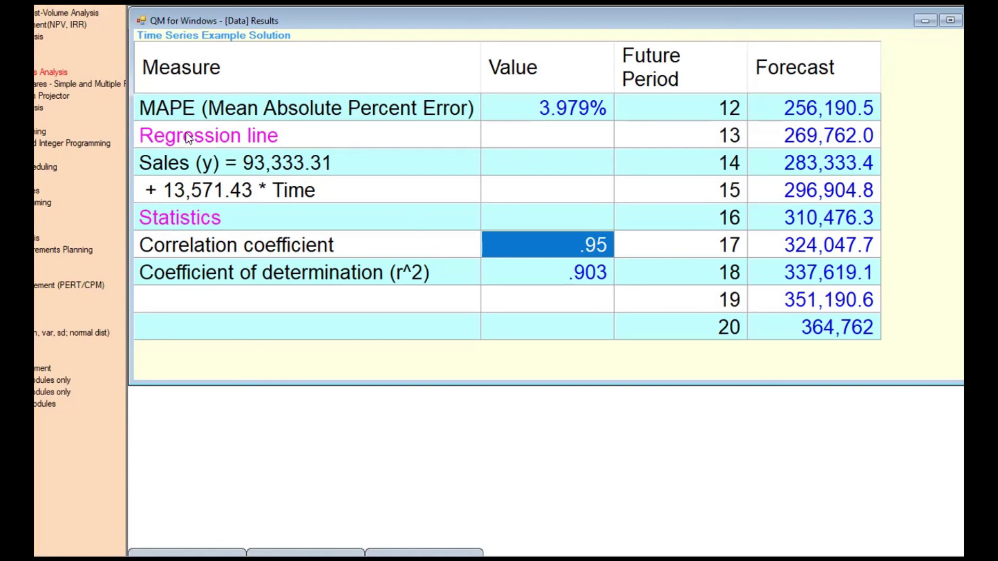
Step: Examine the regression line equation for Sales in the QM for Windows results
{"action": "left_click_drag", "start_coordinate": [148, 134], "coordinate": [329, 192]}
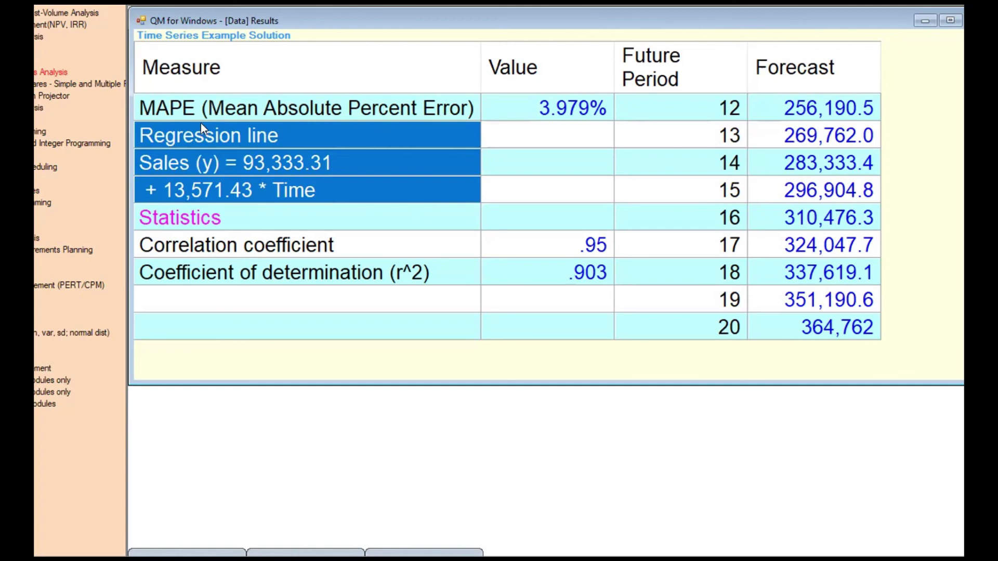
{"action": "left_click", "coordinate": [159, 133]}
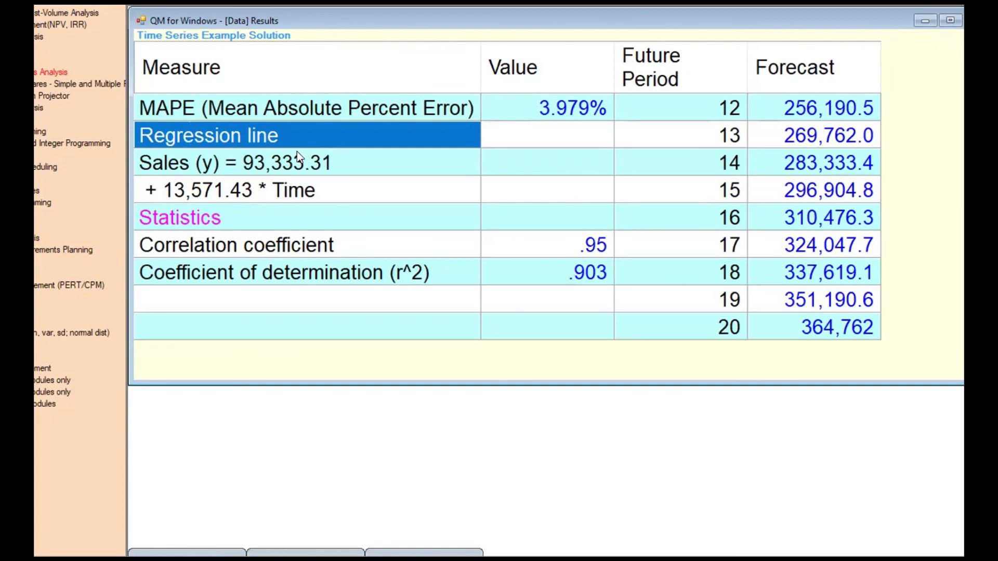
Step: Return from the regression results to the Time Series Example data and review the list of available forecasting methods
{"action": "left_click", "coordinate": [139, 165]}
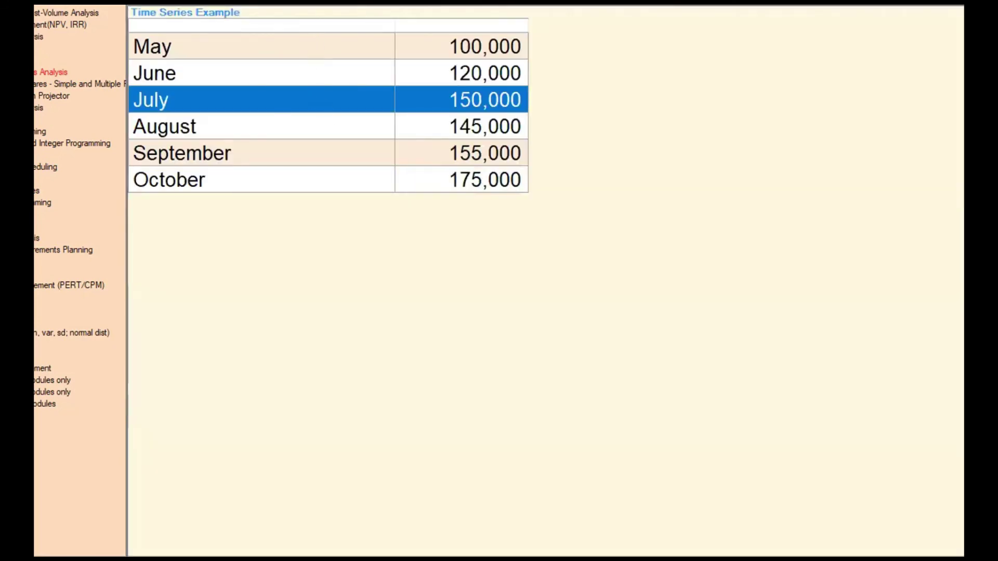
{"action": "key", "text": "alt+Down"}
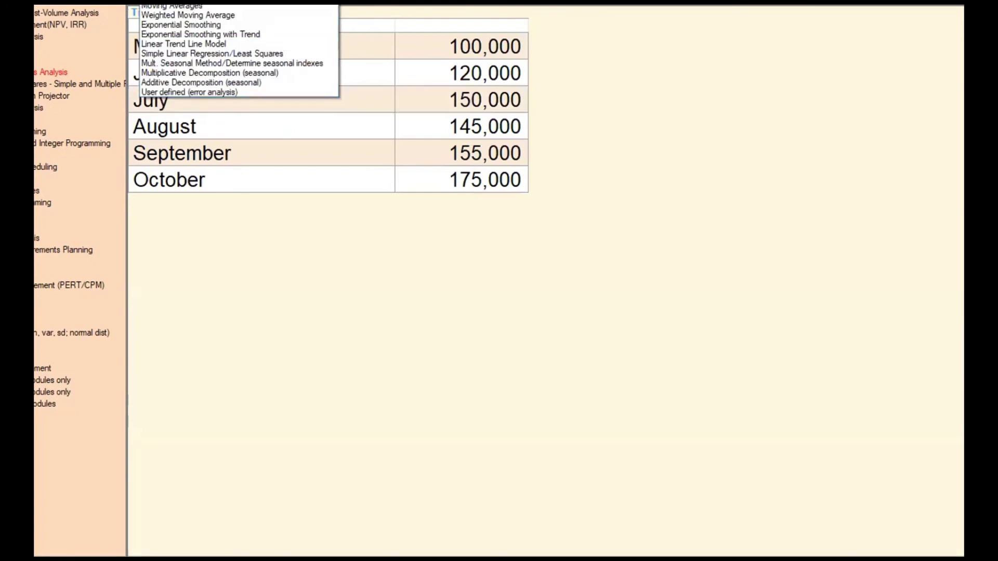
{"action": "key", "text": "Return"}
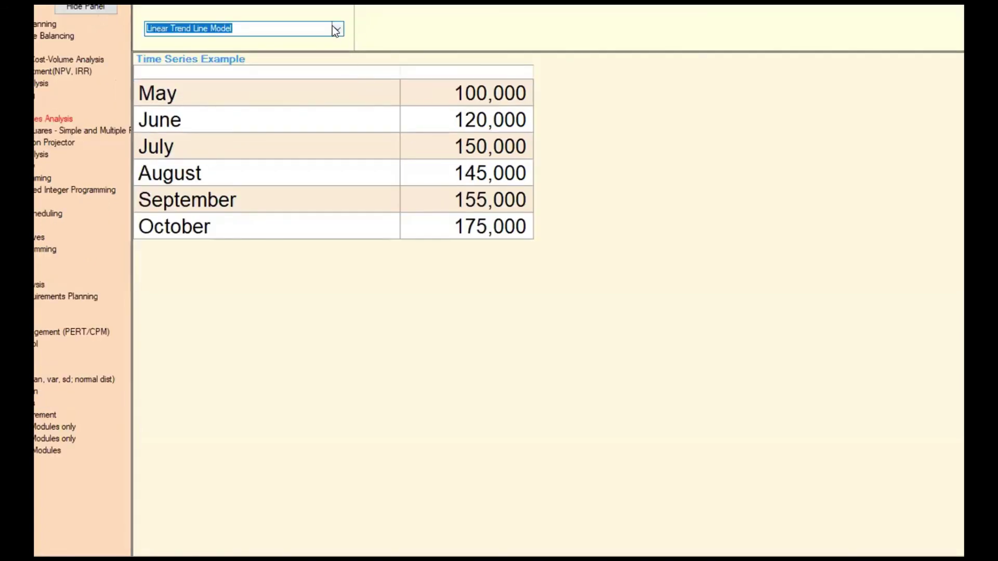
{"action": "left_click", "coordinate": [334, 29]}
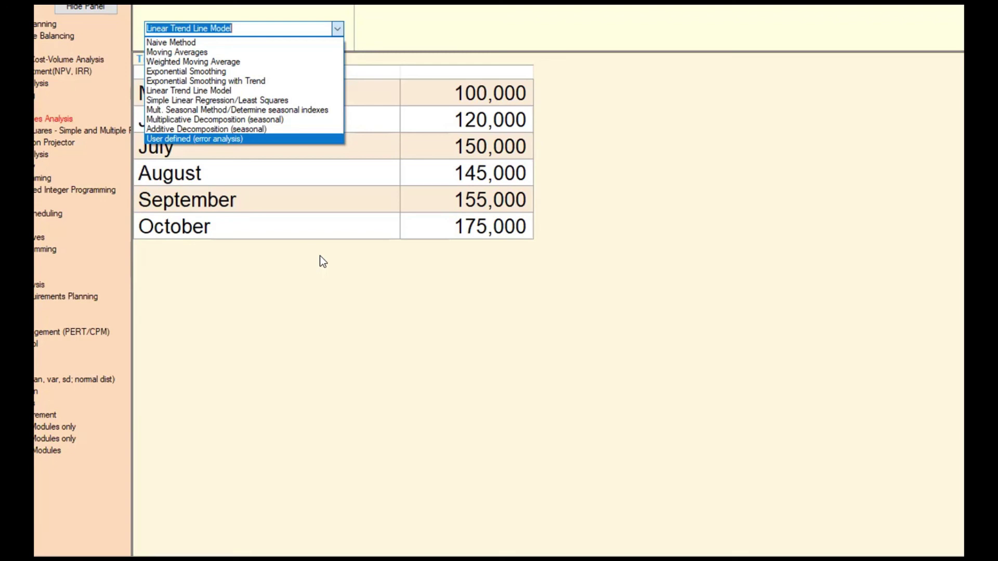
{"action": "left_click", "coordinate": [320, 256]}
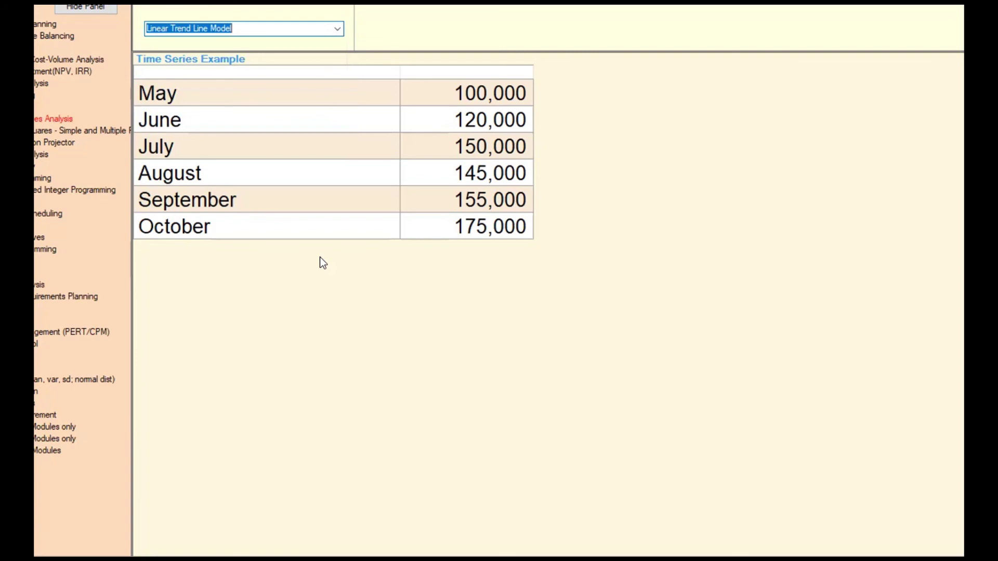
{"action": "left_click", "coordinate": [336, 31]}
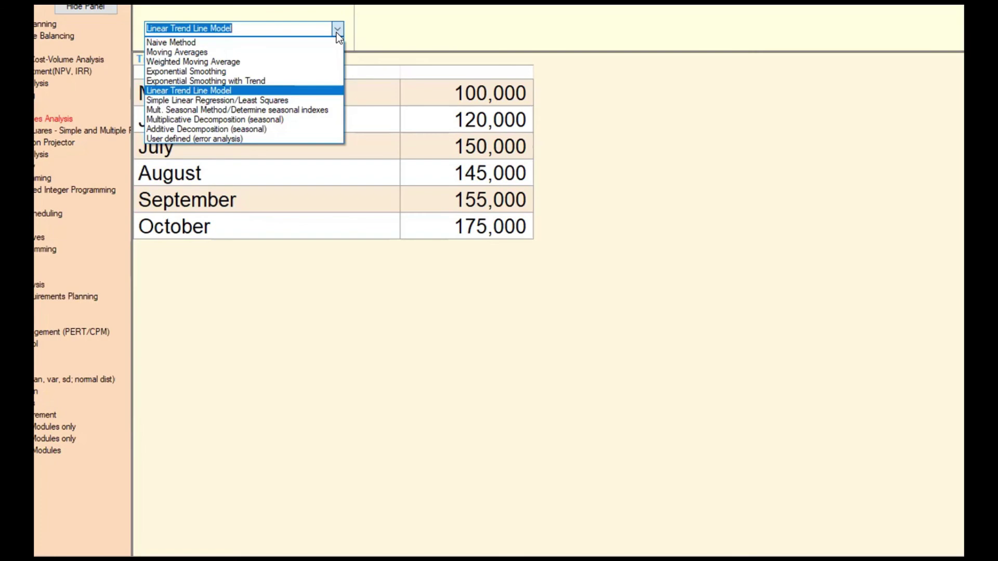
{"action": "left_click", "coordinate": [337, 32]}
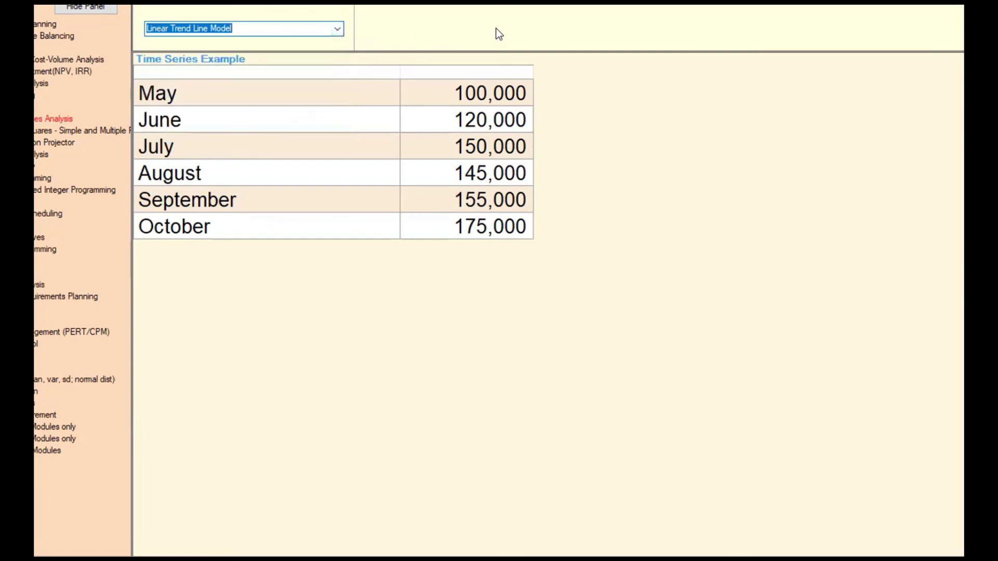